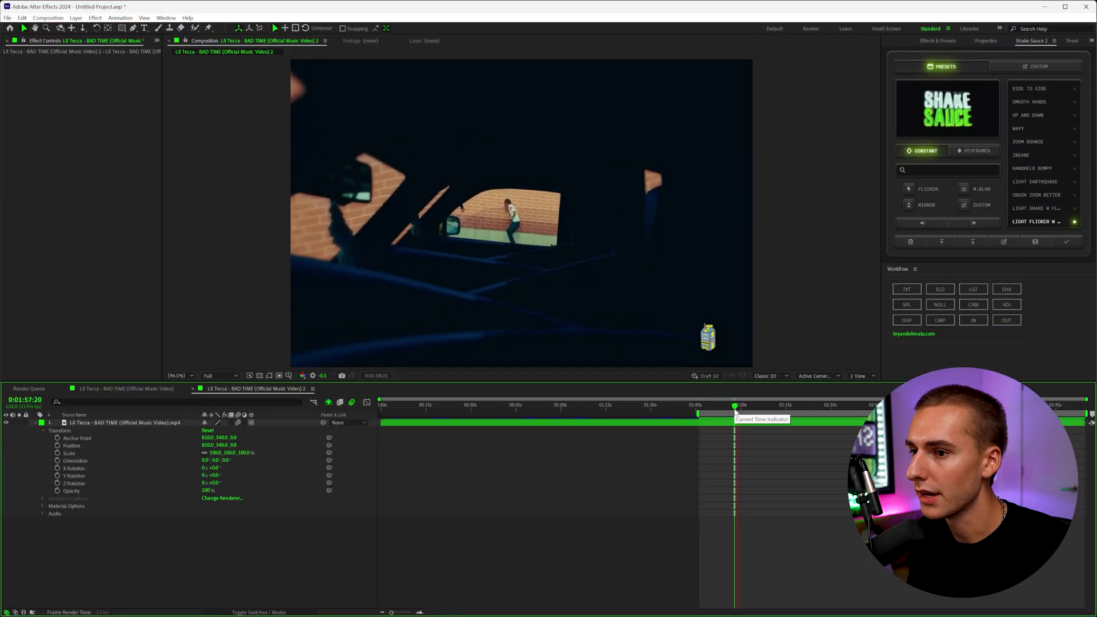
# Move the playhead to 0:01:46:11, the in-car shot, and undo the last changes to the video layer
pyautogui.moveTo(735, 409); pyautogui.dragTo(734, 411)
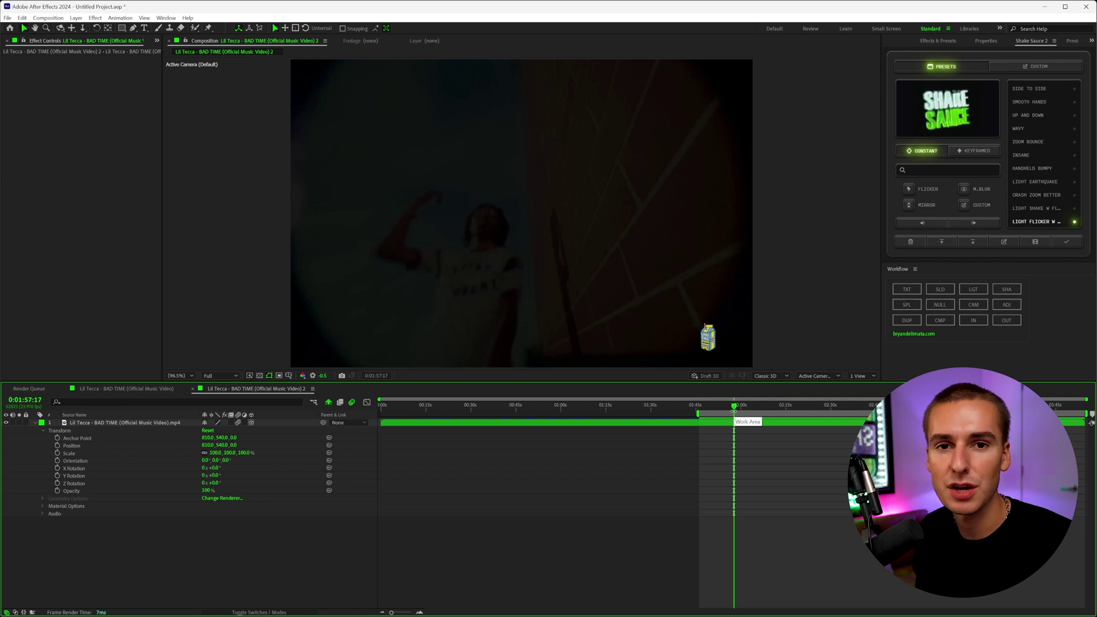
pyautogui.moveTo(734, 412); pyautogui.dragTo(907, 417)
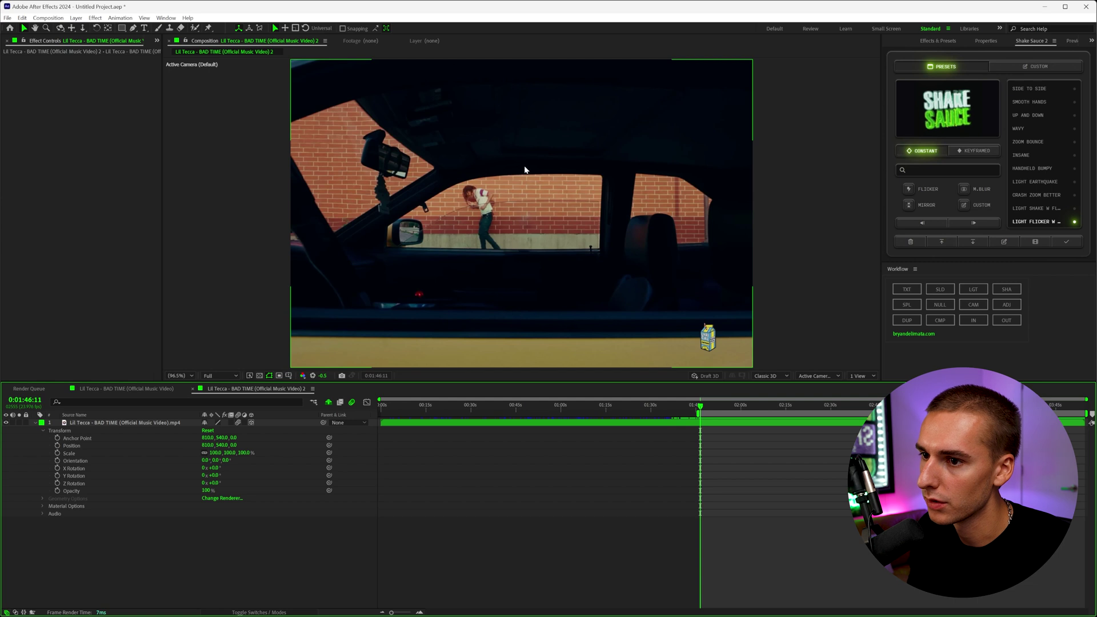
pyautogui.hotkey('ctrl', 'z')
pyautogui.hotkey('ctrl', 'z')
pyautogui.hotkey('ctrl', 'z')
# Apply Freeze Frame to the video layer at 0:01:46:11
pyautogui.click(683, 424)
pyautogui.rightClick(711, 424)
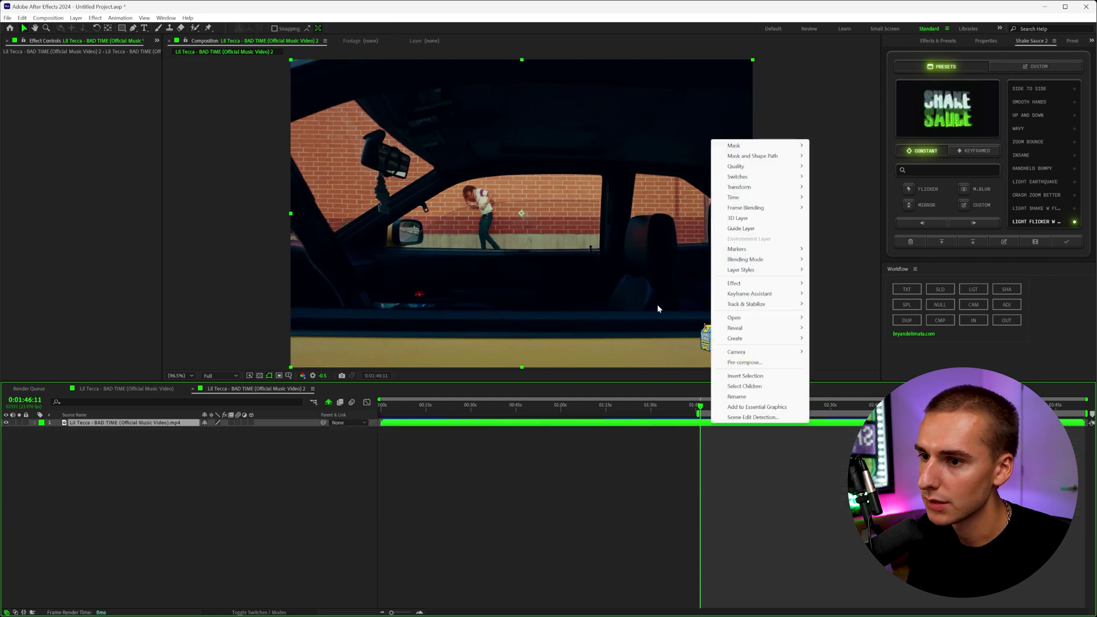
pyautogui.moveTo(739, 198)
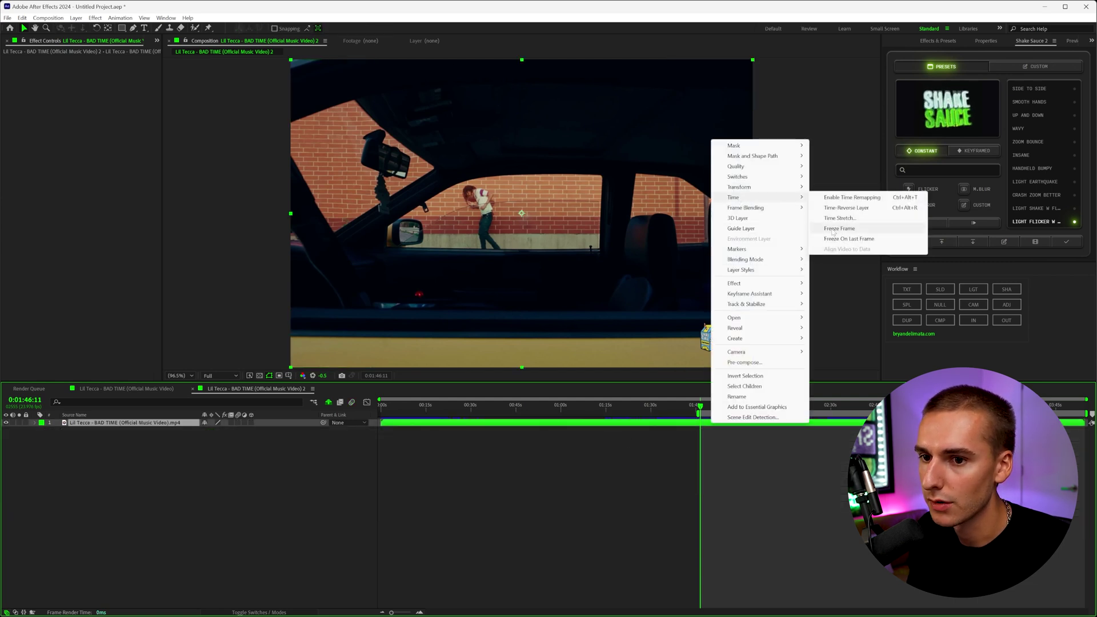
pyautogui.click(833, 232)
pyautogui.moveTo(641, 406); pyautogui.dragTo(699, 406)
# Start a Pen mask at the side mirror and trace the car window's upper edge to its far upper corner
pyautogui.scroll(2, 509, 223)
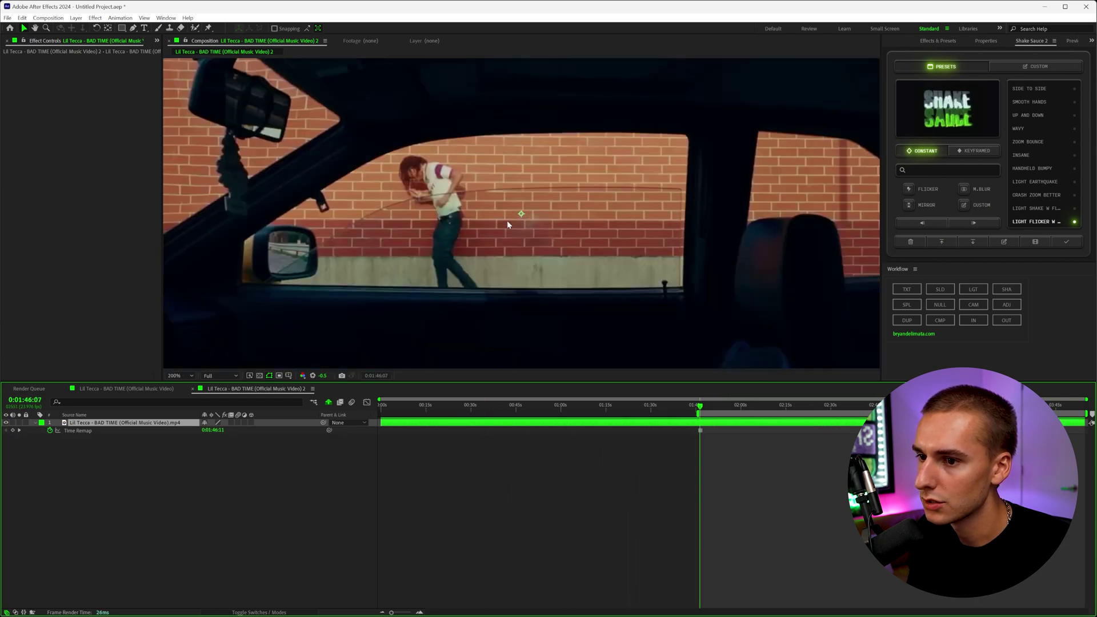
pyautogui.click(134, 29)
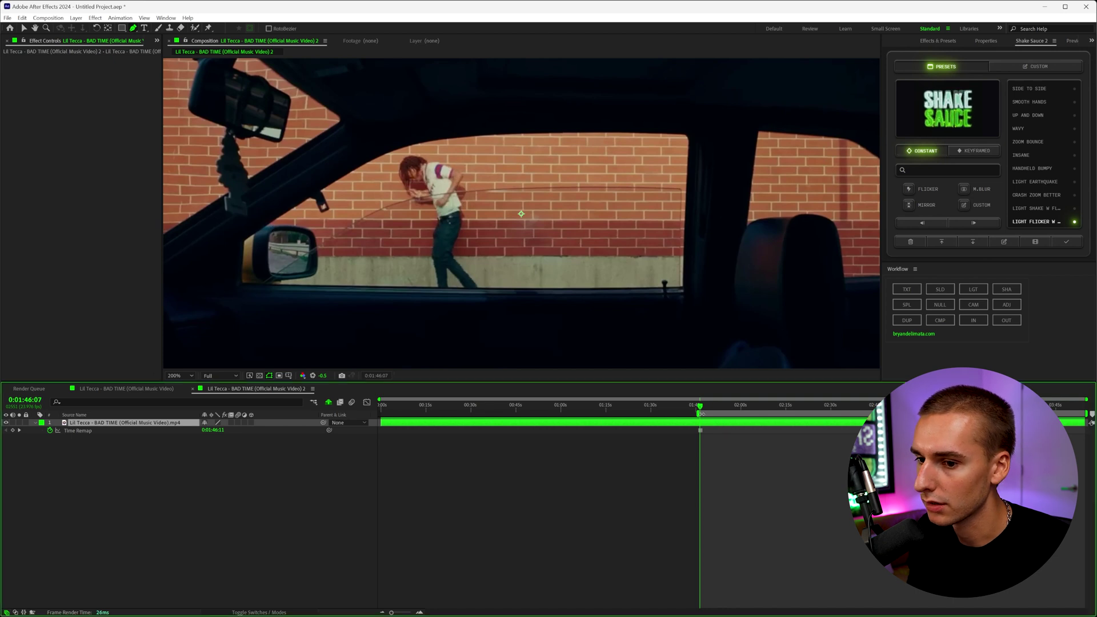
pyautogui.click(268, 224)
pyautogui.click(311, 199)
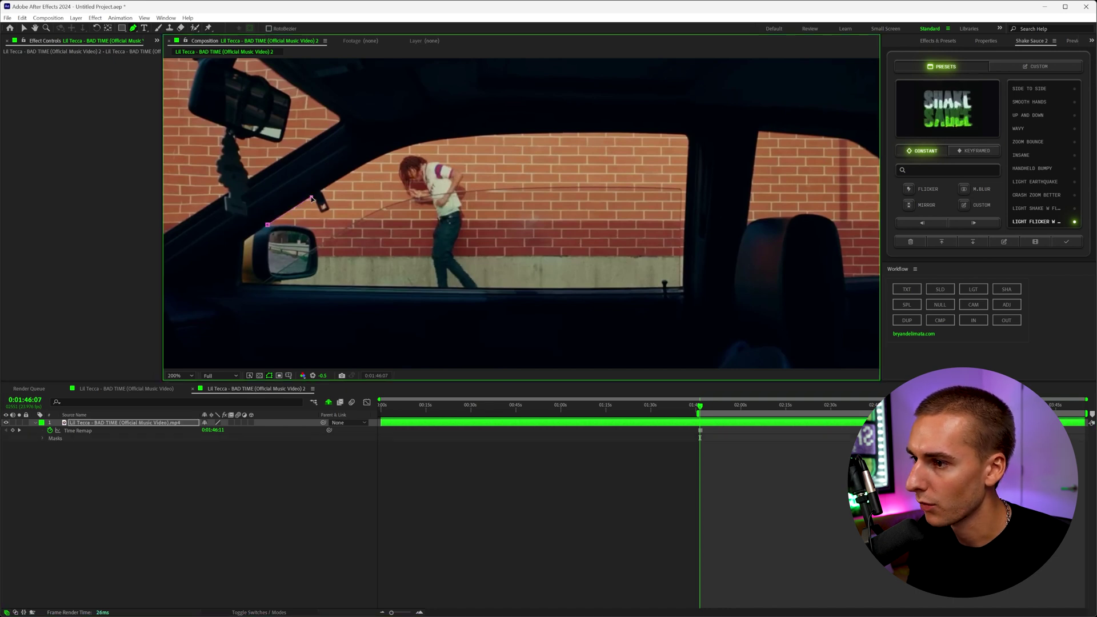
pyautogui.click(396, 149)
pyautogui.click(467, 135)
pyautogui.click(479, 136)
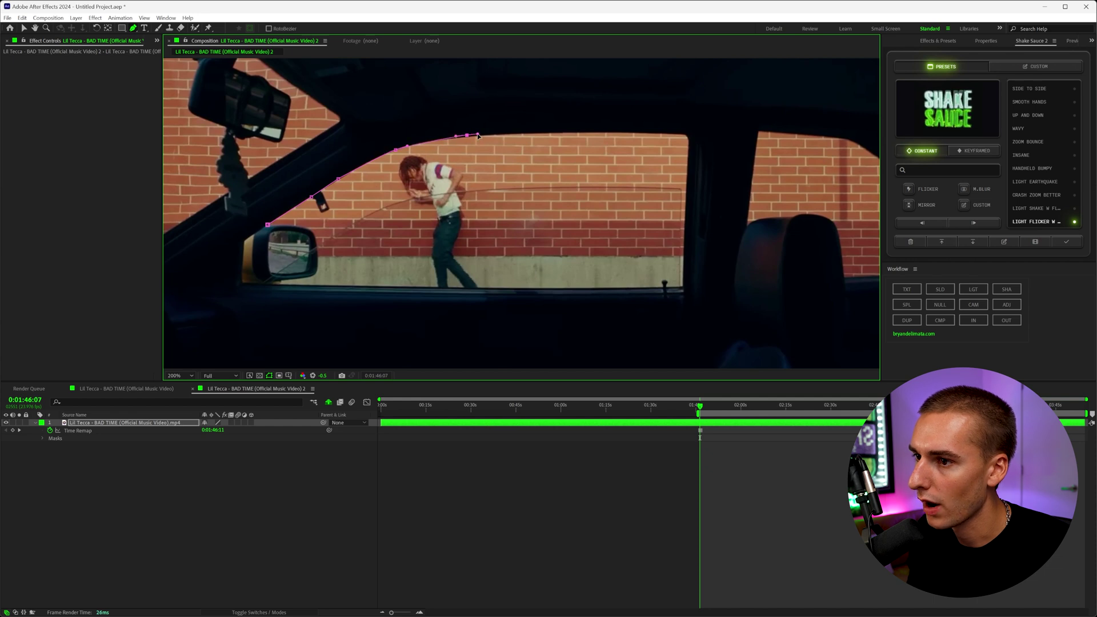
pyautogui.click(679, 134)
pyautogui.click(689, 136)
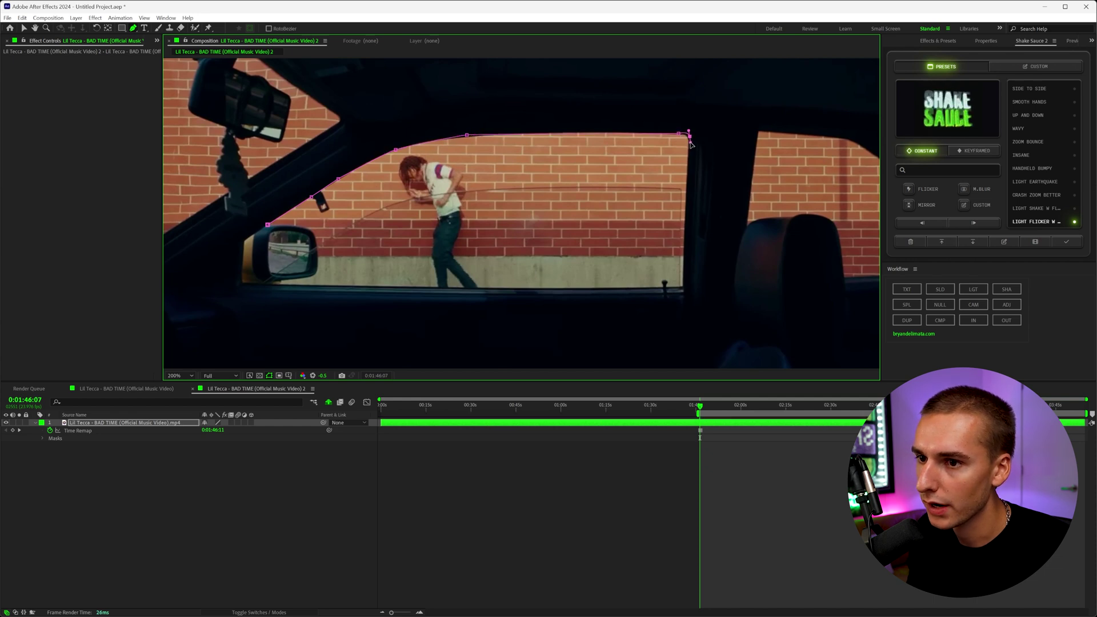
# Continue the mask along the window's rear and lower edges and around the side mirror, closing it at the starting point
pyautogui.click(684, 284)
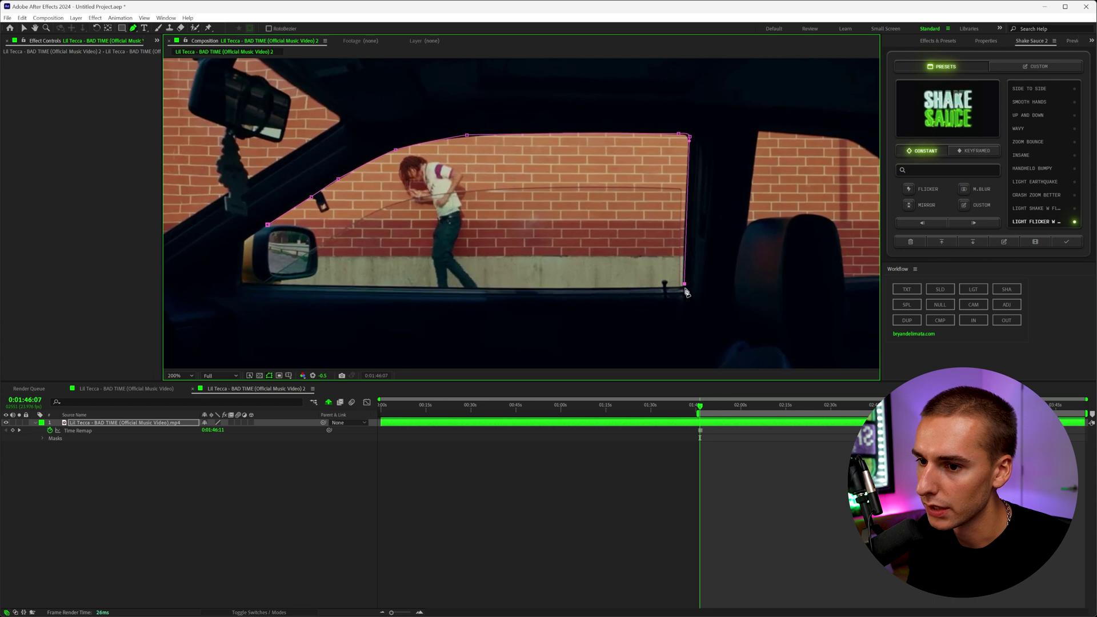
pyautogui.click(295, 287)
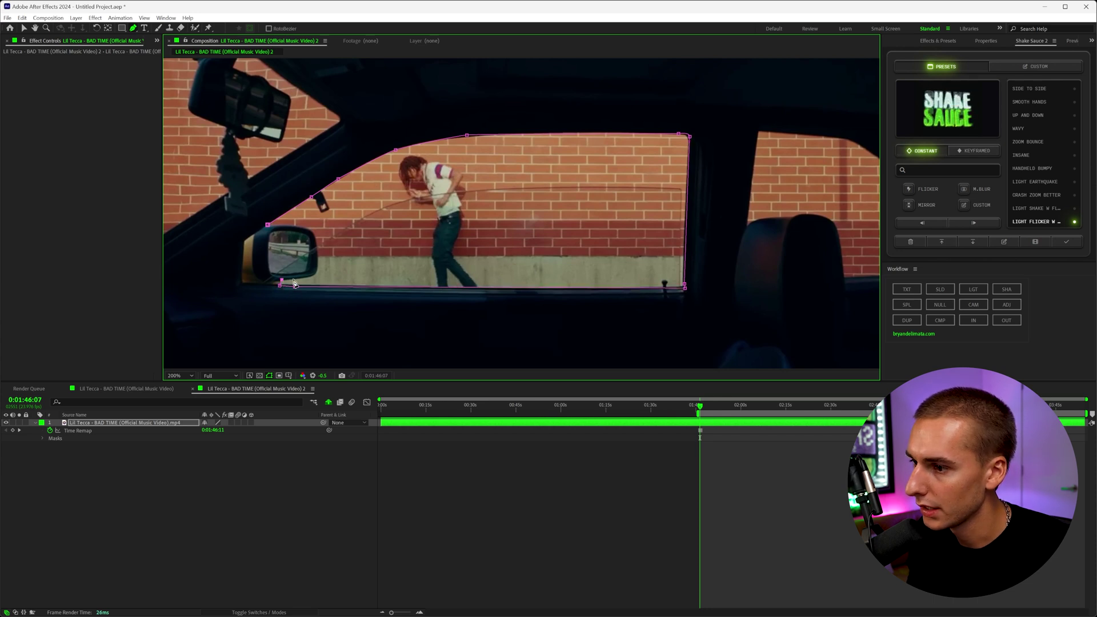
pyautogui.click(317, 275)
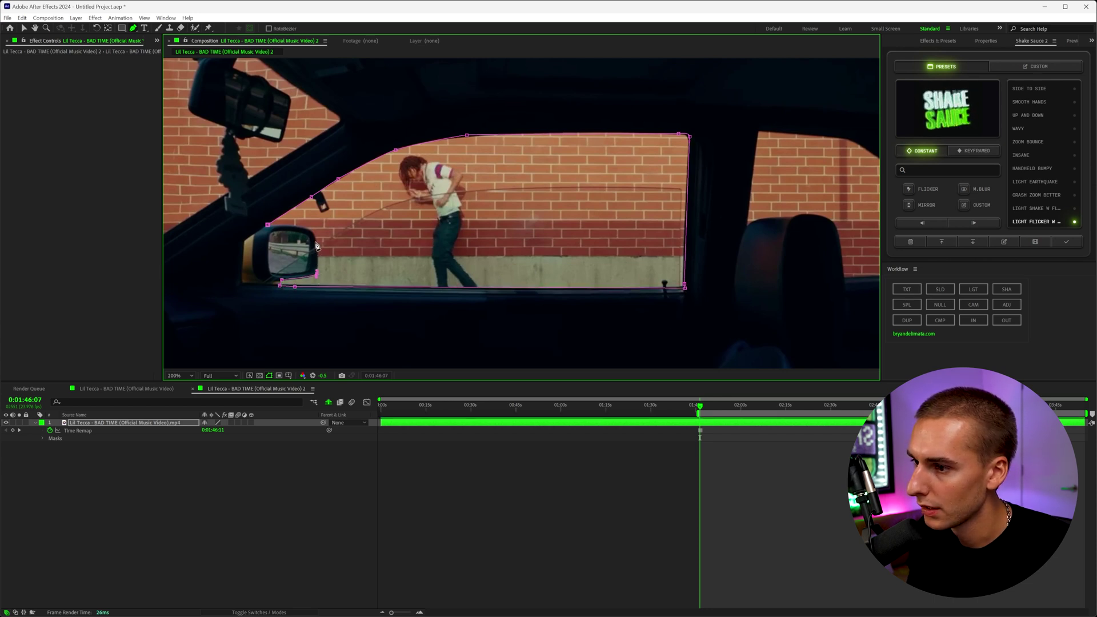
pyautogui.moveTo(304, 230); pyautogui.dragTo(297, 229)
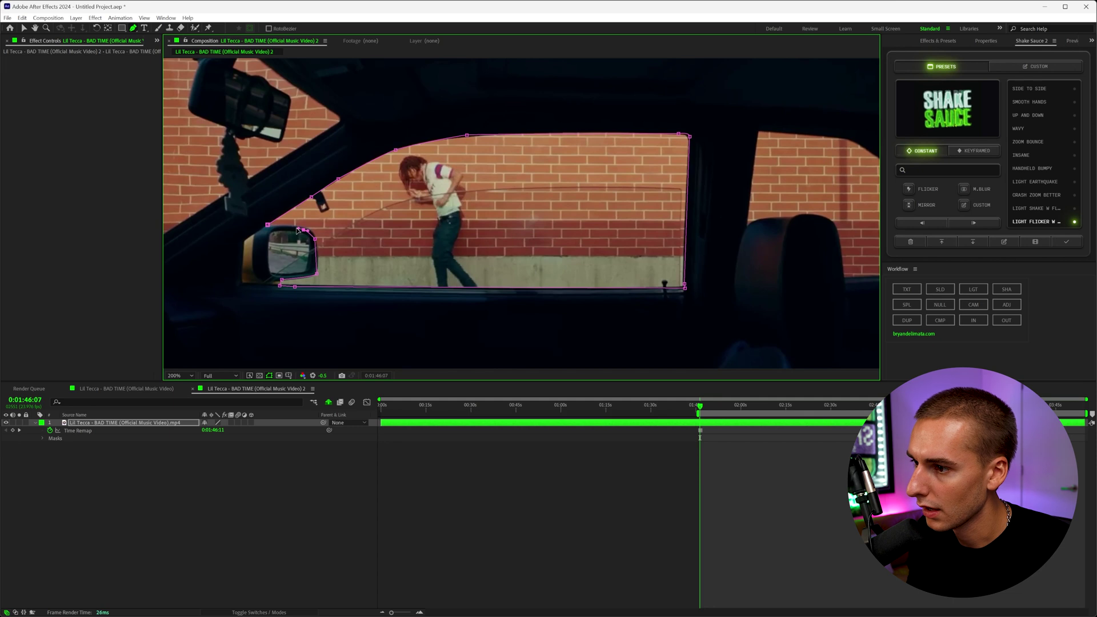
pyautogui.click(268, 225)
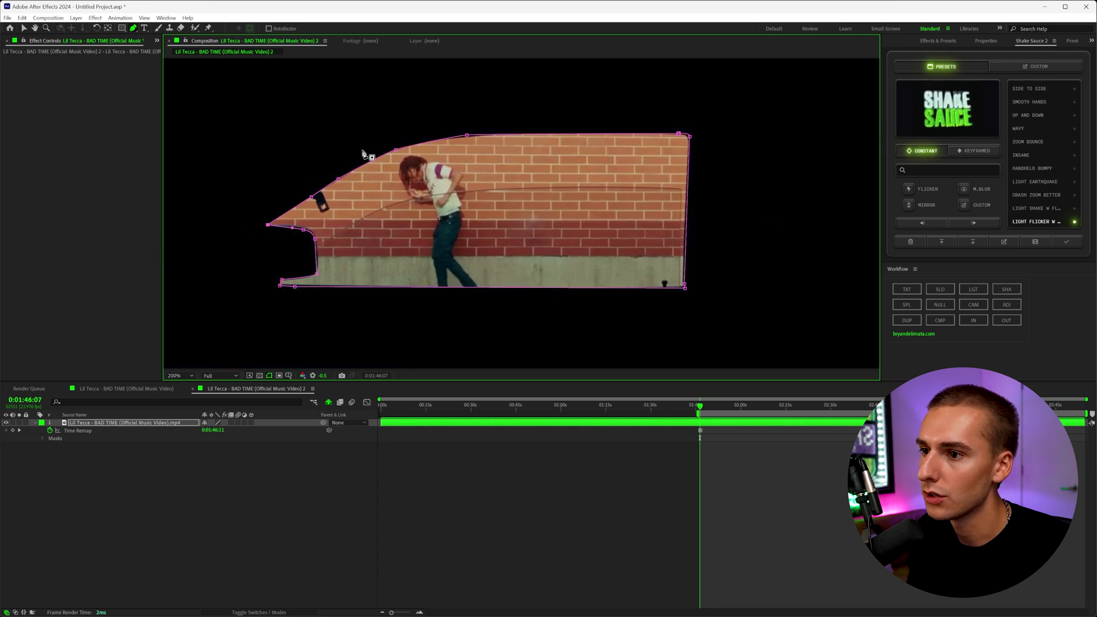
# Set Mask 1's mode to Subtract to cut out the window area
pyautogui.click(42, 438)
pyautogui.click(42, 438)
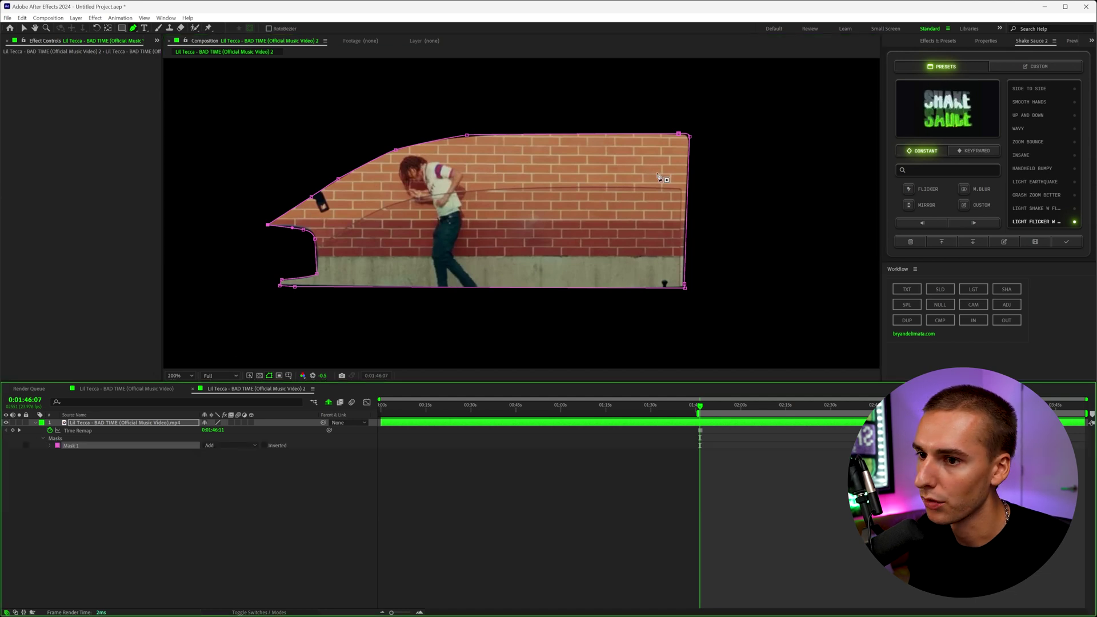
pyautogui.click(227, 445)
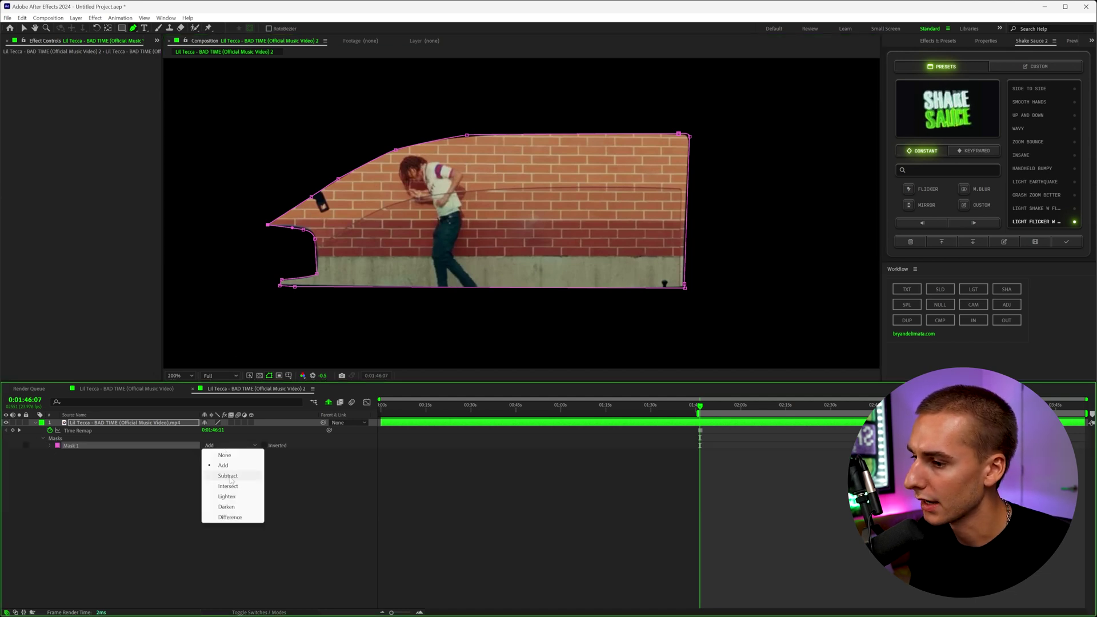
pyautogui.click(228, 473)
pyautogui.scroll(-1, 449, 228)
pyautogui.click(623, 473)
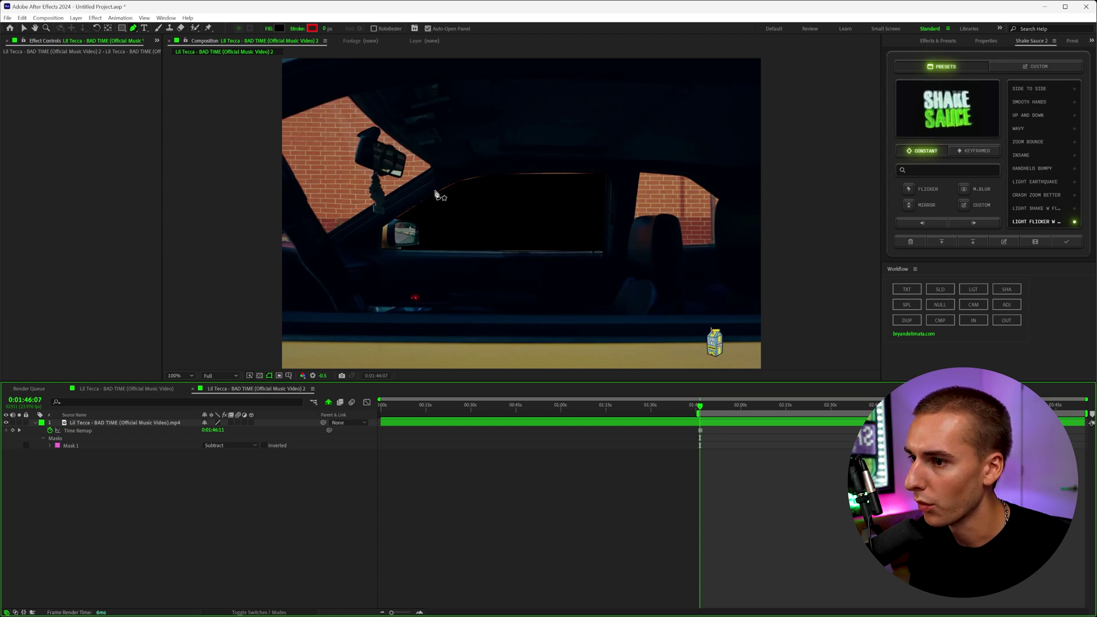
# Set Mask 1's Mask Expansion to 4 pixels
pyautogui.click(49, 445)
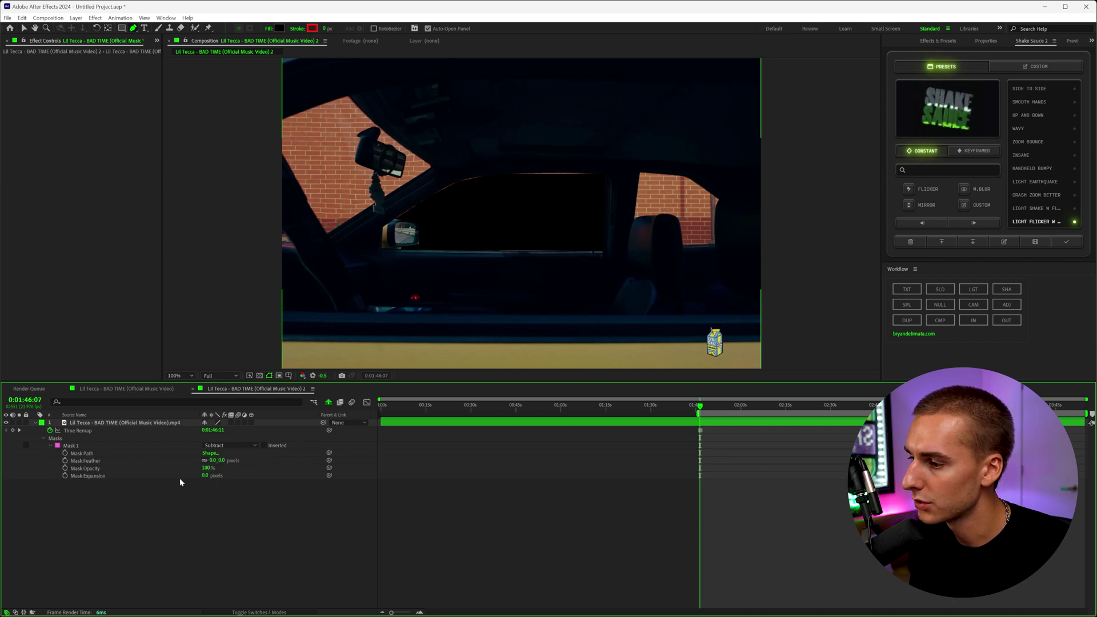
pyautogui.moveTo(204, 476); pyautogui.dragTo(201, 476)
pyautogui.click(645, 539)
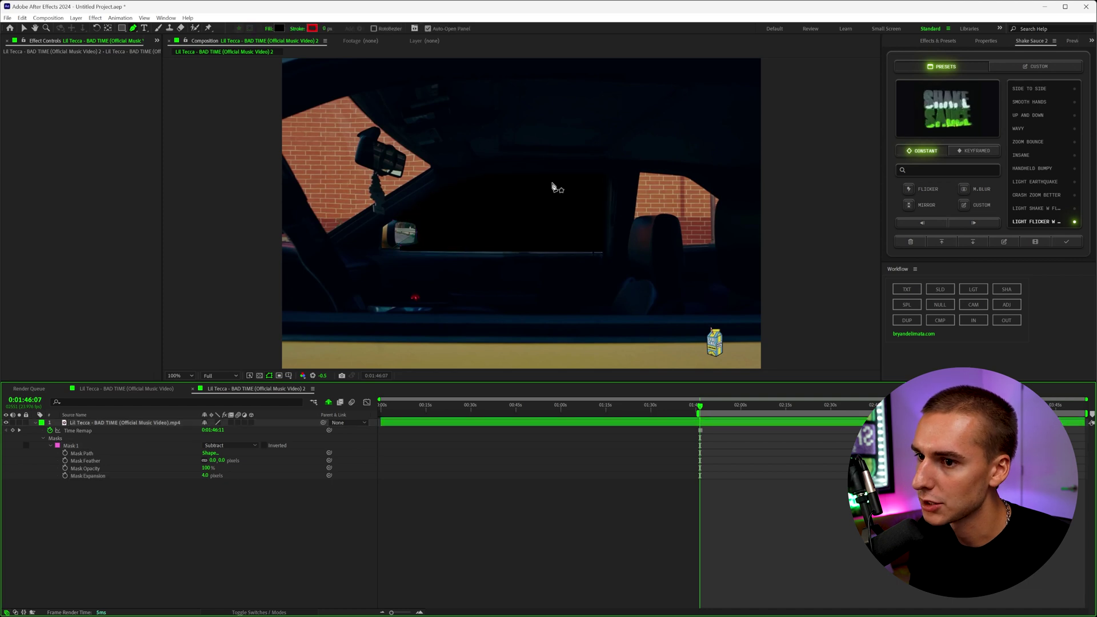
# Duplicate the masked video layer and scale the lower copy to 69%
pyautogui.click(724, 426)
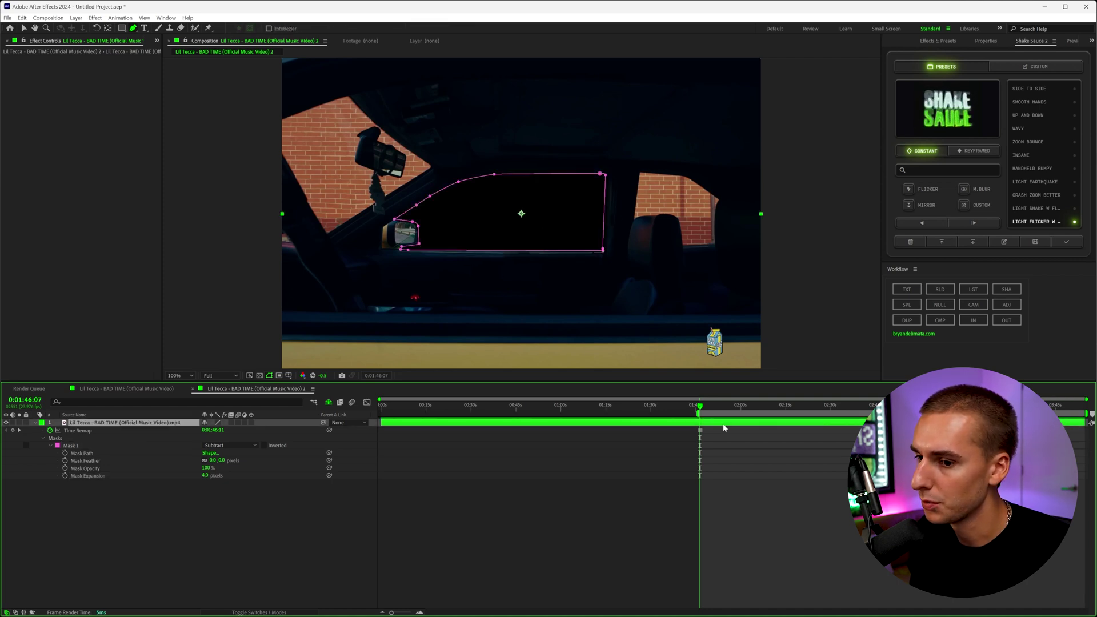
pyautogui.hotkey('ctrl', 'd')
pyautogui.click(713, 434)
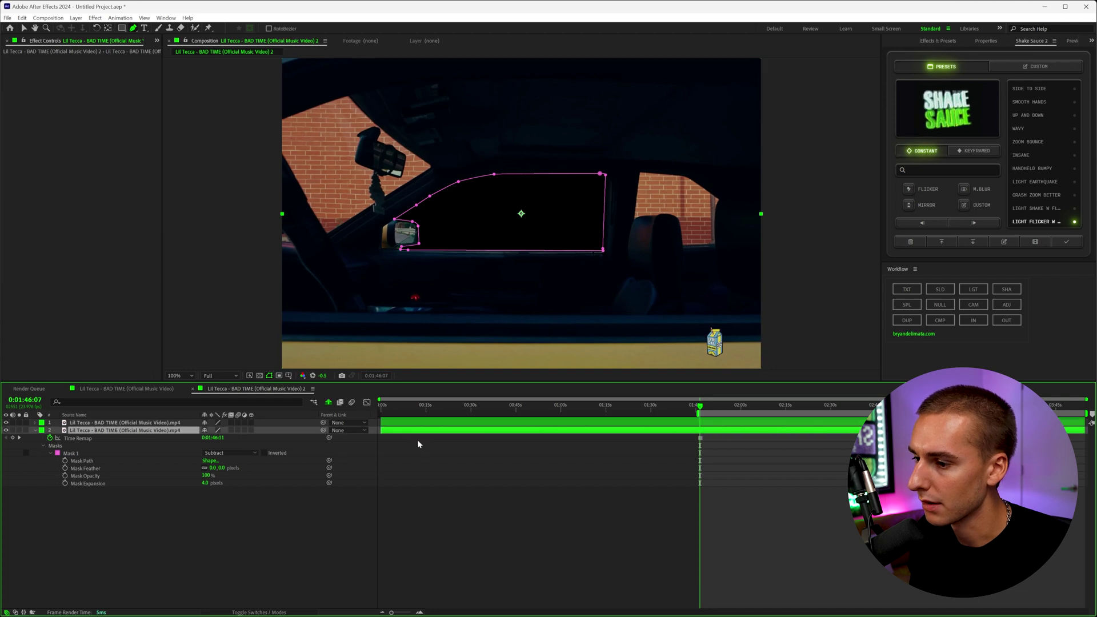
pyautogui.click(43, 446)
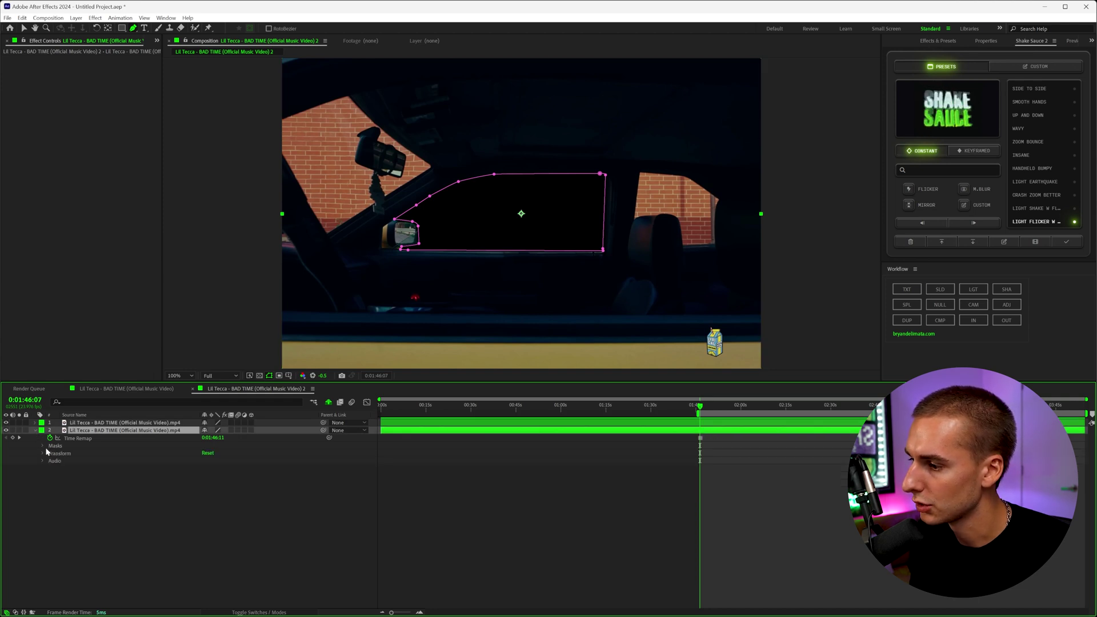
pyautogui.click(43, 453)
pyautogui.moveTo(213, 475); pyautogui.dragTo(223, 479)
# Scale the top copy of the masked layer to 169%
pyautogui.click(86, 423)
pyautogui.press('s')
pyautogui.moveTo(215, 431); pyautogui.dragTo(250, 432)
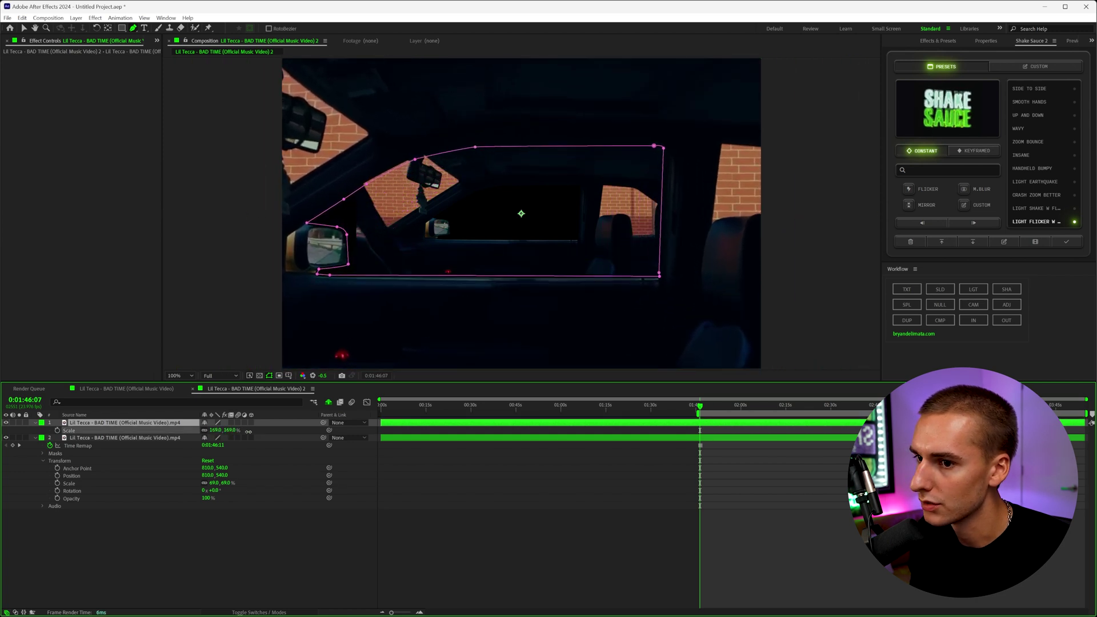
# Reposition the top layer to 893, 521, showing the proportional grid temporarily as an alignment guide
pyautogui.click(35, 423)
pyautogui.click(35, 423)
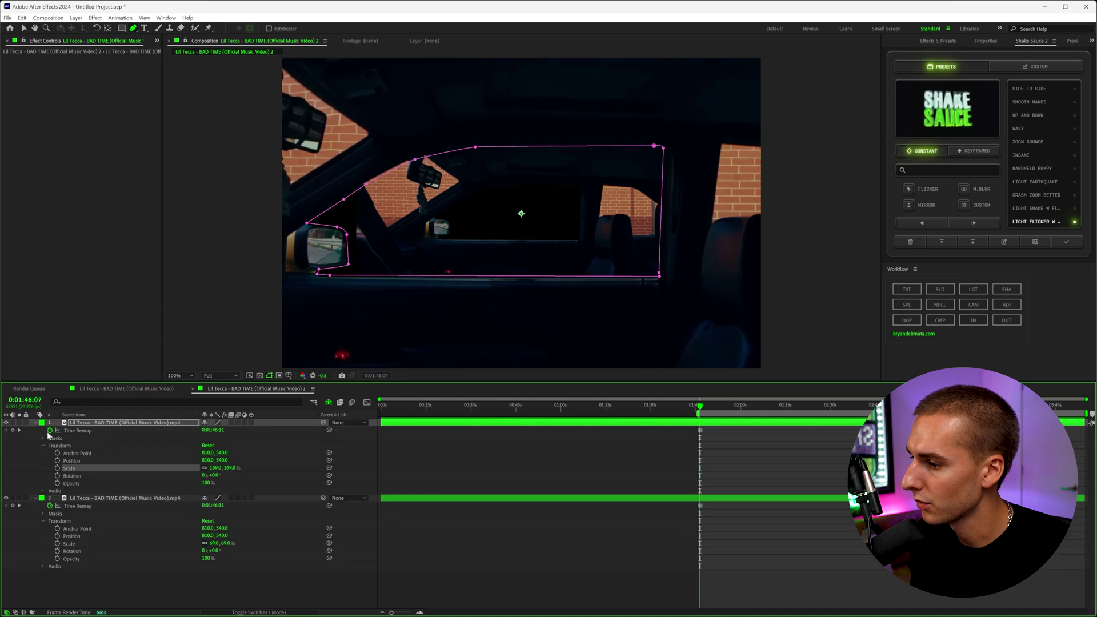
pyautogui.click(69, 461)
pyautogui.press('v')
pyautogui.moveTo(537, 214); pyautogui.dragTo(551, 218)
pyautogui.click(289, 375)
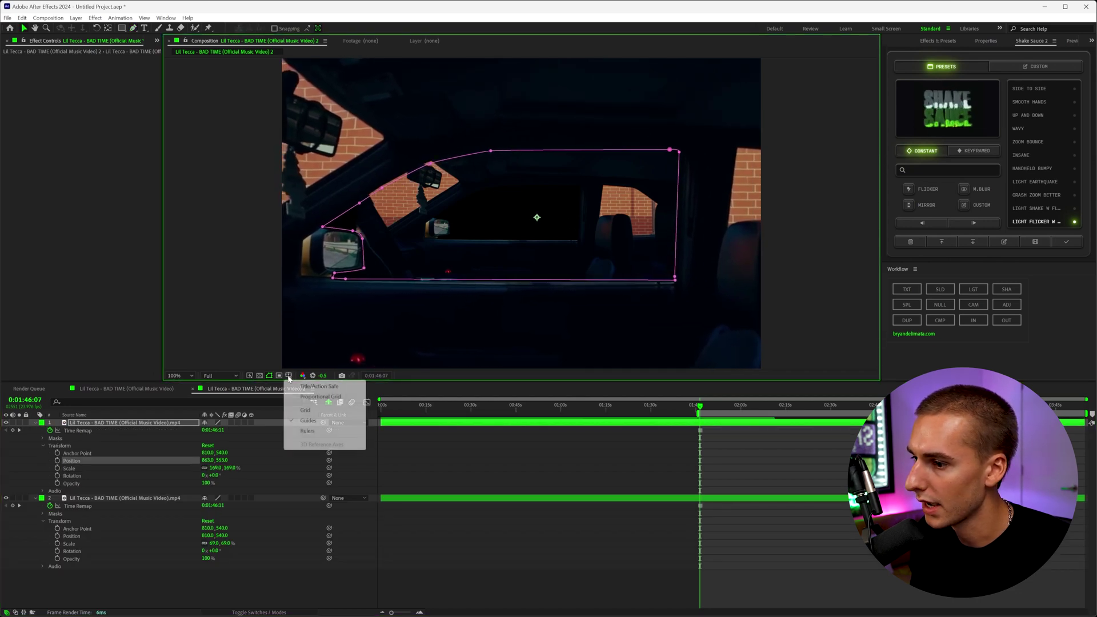
pyautogui.click(303, 398)
pyautogui.moveTo(550, 260)
pyautogui.mouseDown()
pyautogui.moveTo(546, 250)
pyautogui.moveTo(533, 256)
pyautogui.moveTo(549, 250)
pyautogui.moveTo(563, 277)
pyautogui.mouseUp()
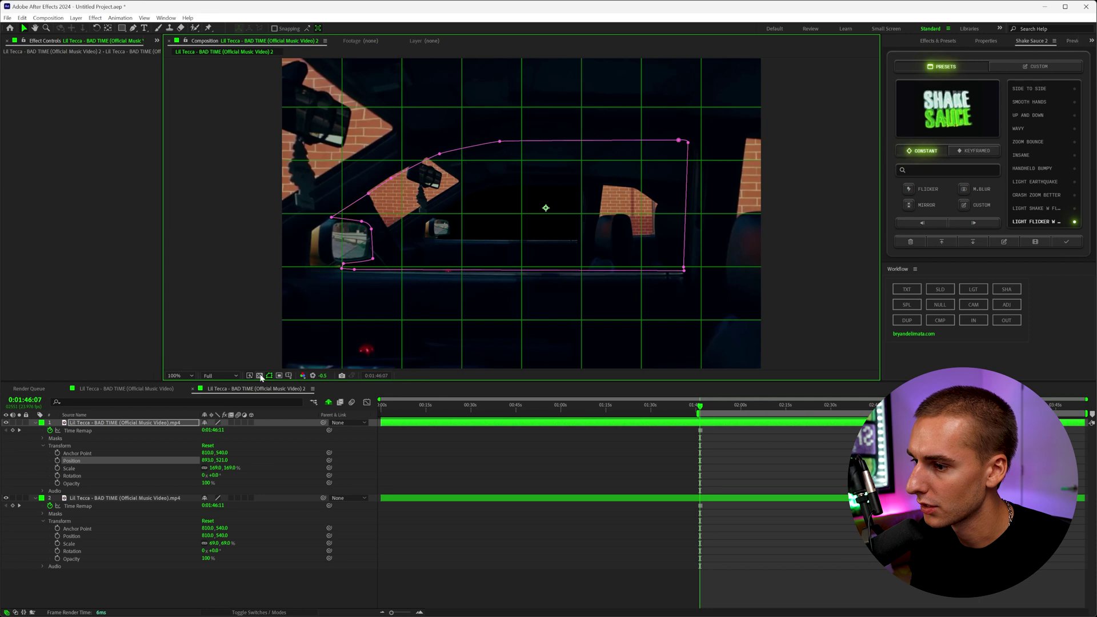
pyautogui.click(293, 376)
pyautogui.click(308, 396)
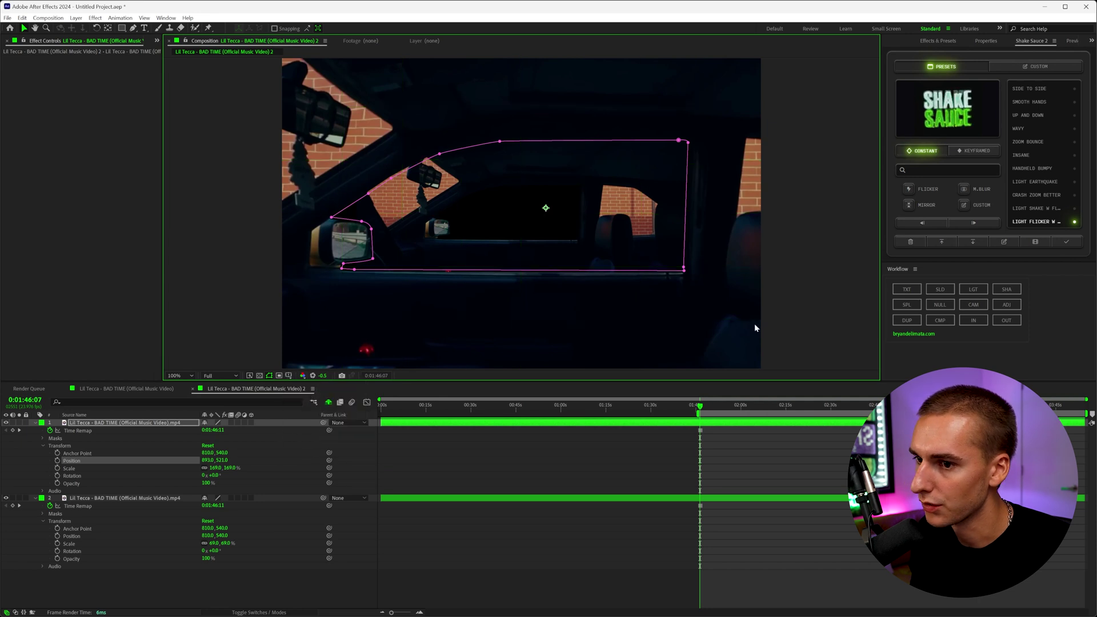
# Scale the second layer to 119% and position it at 870, 528 inside the top layer's window
pyautogui.click(564, 265)
pyautogui.moveTo(211, 543); pyautogui.dragTo(234, 543)
pyautogui.moveTo(543, 218); pyautogui.dragTo(562, 218)
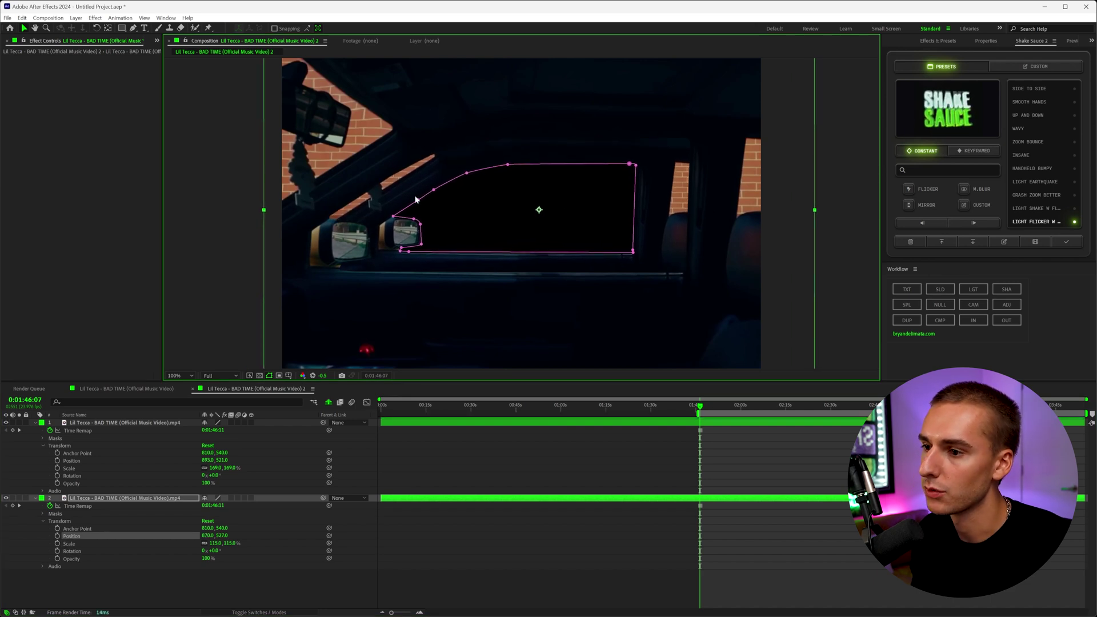
pyautogui.moveTo(217, 543); pyautogui.dragTo(238, 544)
pyautogui.moveTo(487, 224); pyautogui.dragTo(490, 213)
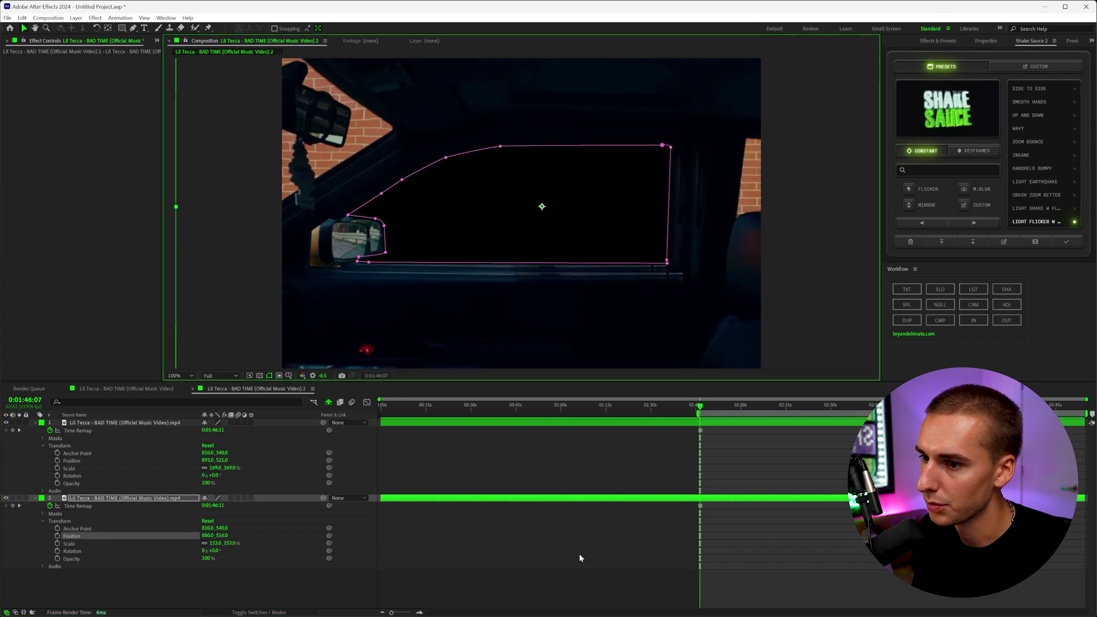
pyautogui.moveTo(216, 544); pyautogui.dragTo(196, 543)
pyautogui.moveTo(404, 230); pyautogui.dragTo(402, 235)
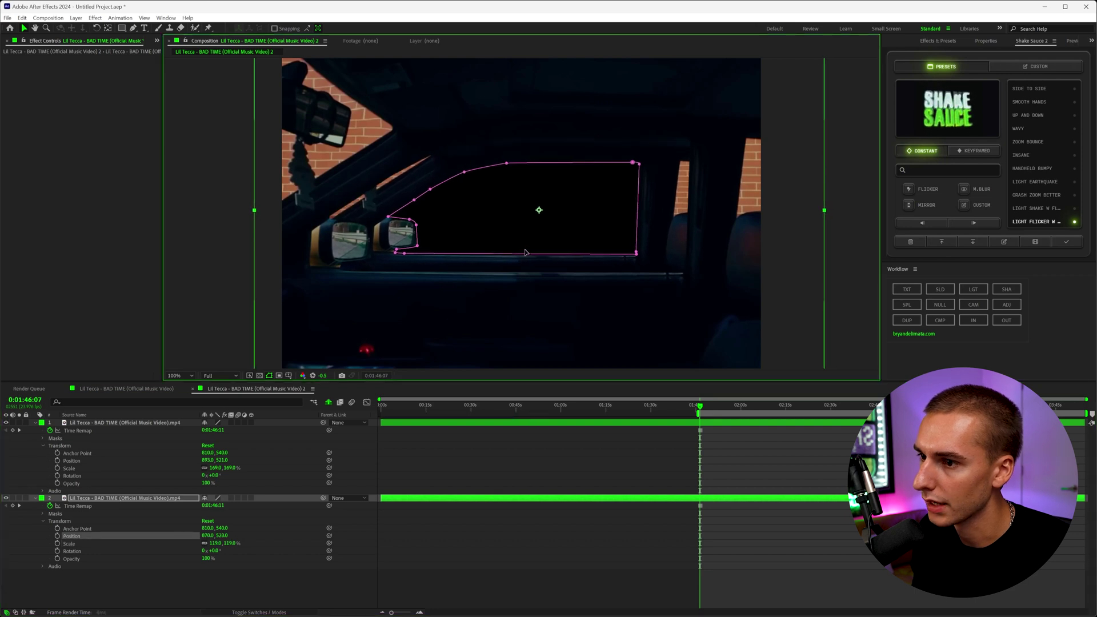
# Turn on the transparency grid in the composition view and deselect the layer
pyautogui.click(260, 377)
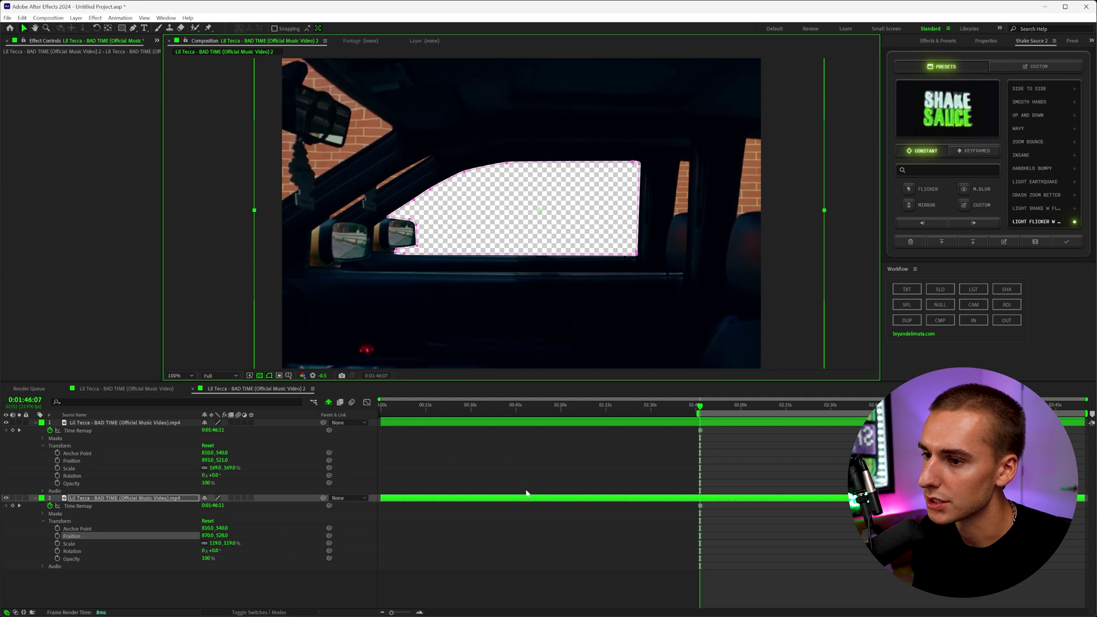
pyautogui.click(542, 569)
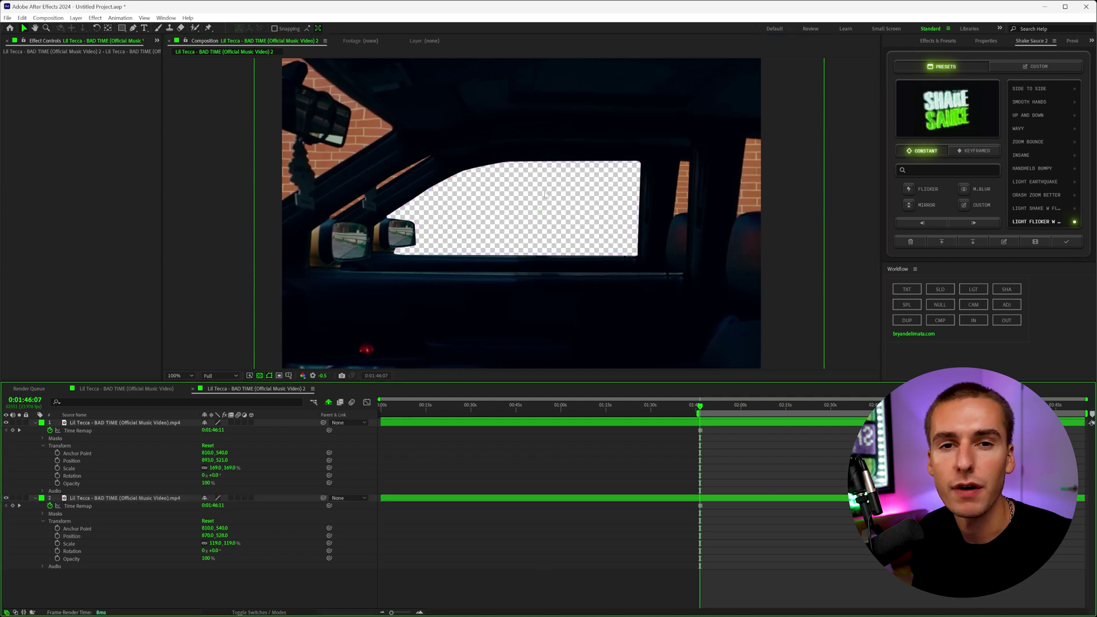
# Duplicate the second layer, scale the bottom copy to 80%, and position it inside the second window opening
pyautogui.click(656, 496)
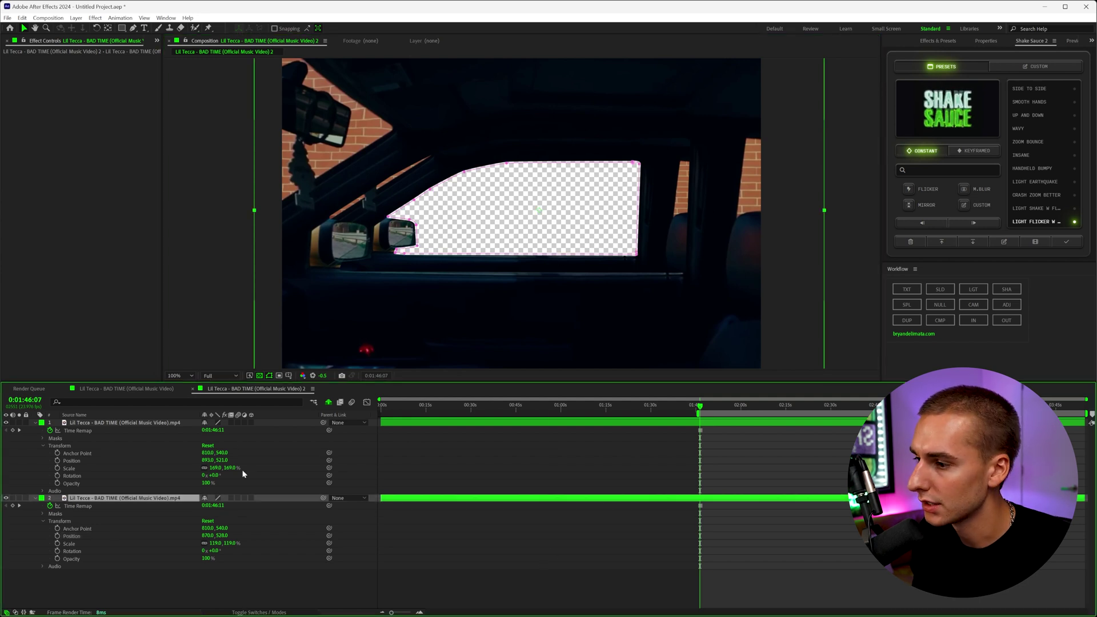
pyautogui.click(36, 423)
pyautogui.hotkey('ctrl', 'd')
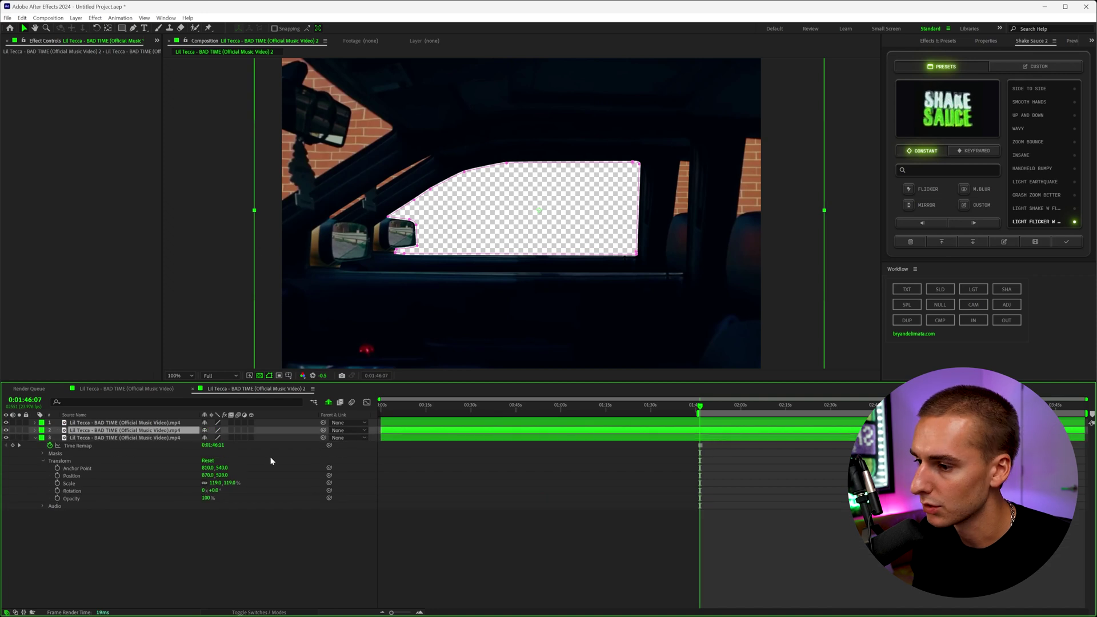
pyautogui.click(129, 438)
pyautogui.moveTo(216, 483); pyautogui.dragTo(203, 485)
pyautogui.moveTo(511, 177); pyautogui.dragTo(510, 175)
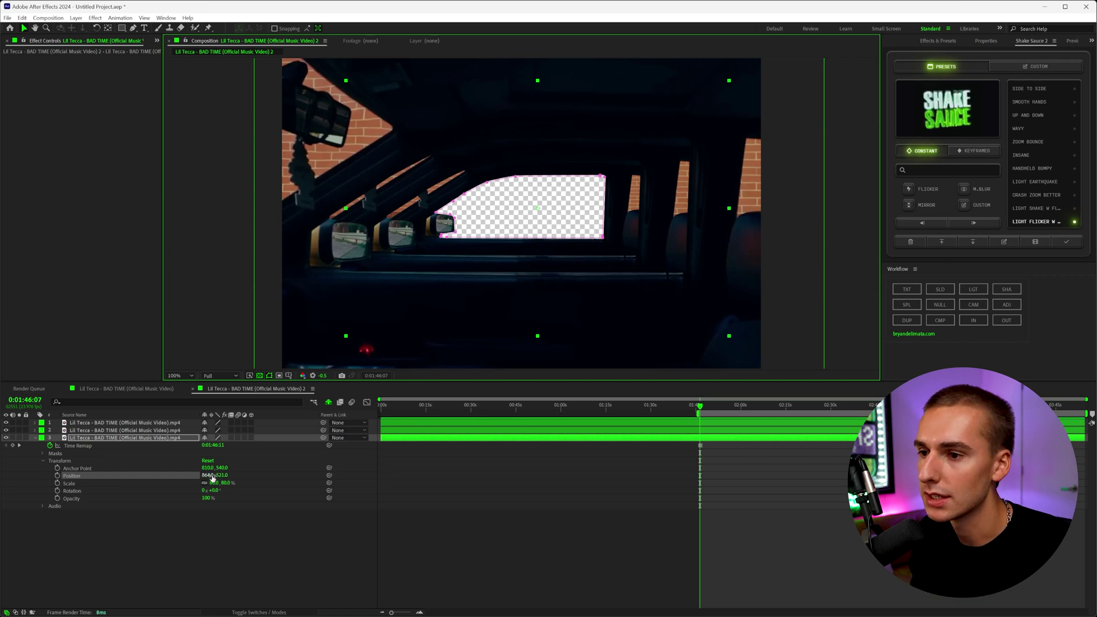
# Position the third layer at 877, 523 inside the second window, and rotate the top layer to -3°
pyautogui.moveTo(487, 180); pyautogui.dragTo(492, 179)
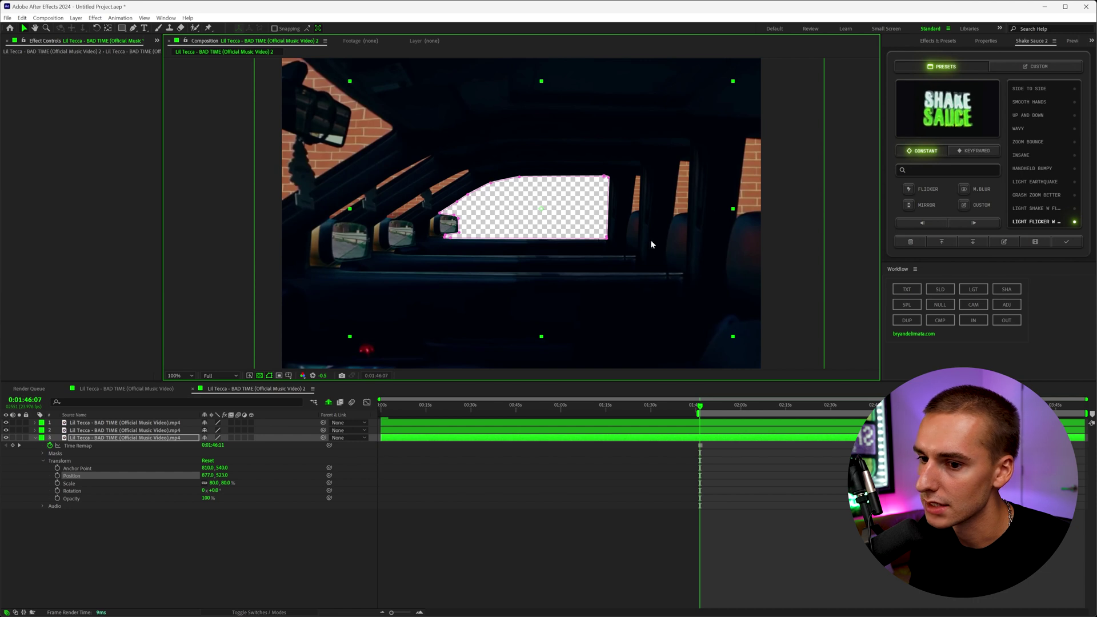
pyautogui.click(36, 430)
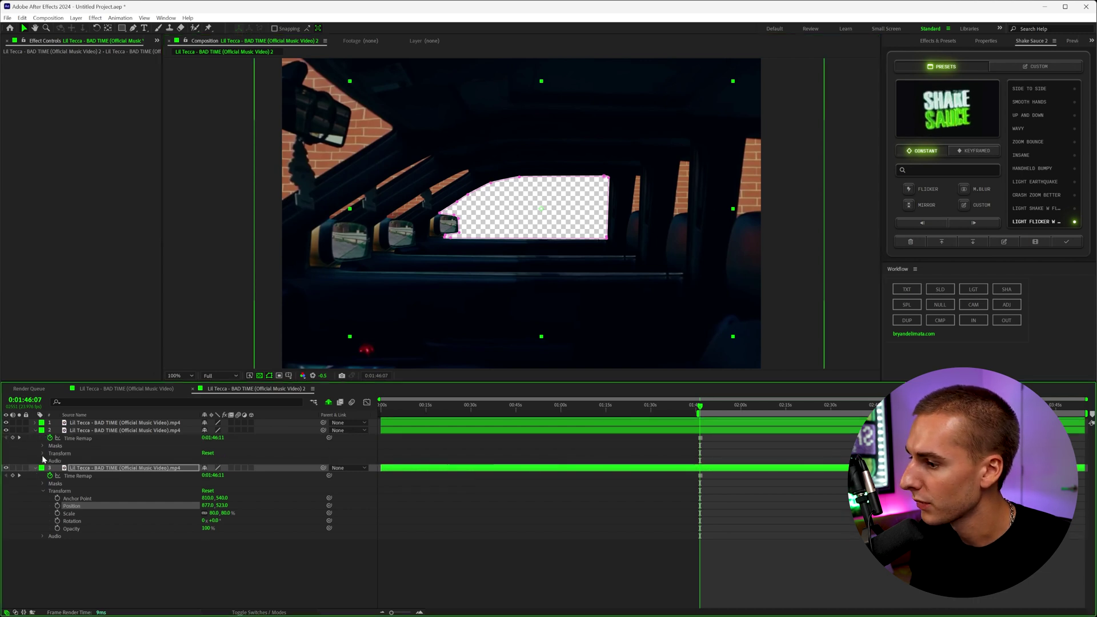
pyautogui.click(35, 423)
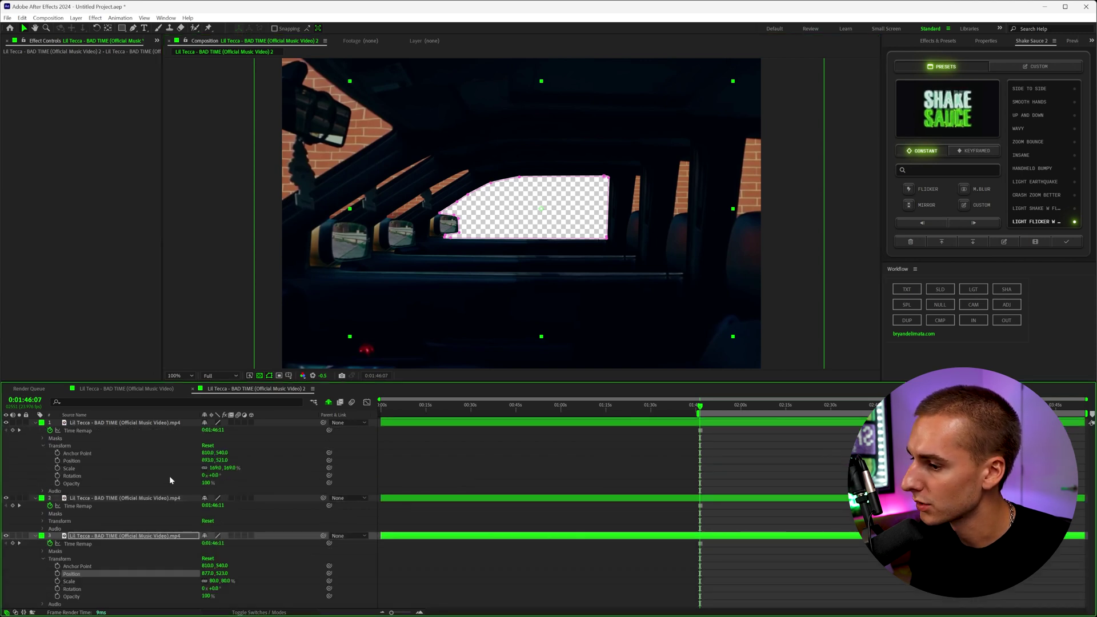
pyautogui.moveTo(215, 476); pyautogui.dragTo(217, 476)
pyautogui.moveTo(214, 476); pyautogui.dragTo(212, 477)
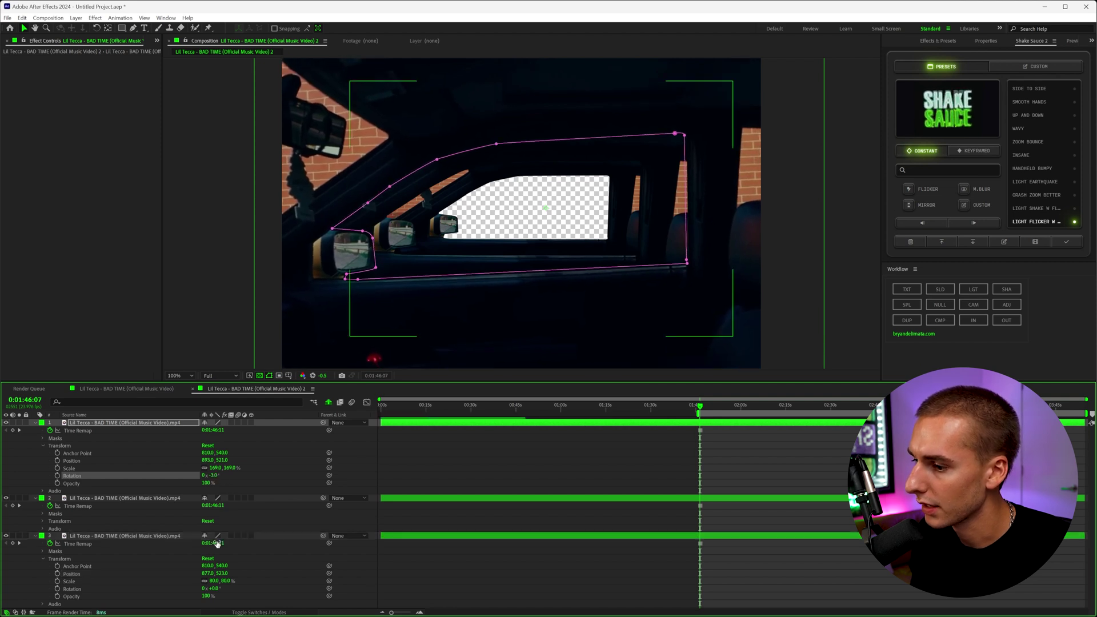
# Rotate the second layer to 3° and the third layer to -3° so the nested frames tilt alternately
pyautogui.click(43, 522)
pyautogui.write('3')
pyautogui.press('Return')
pyautogui.click(35, 422)
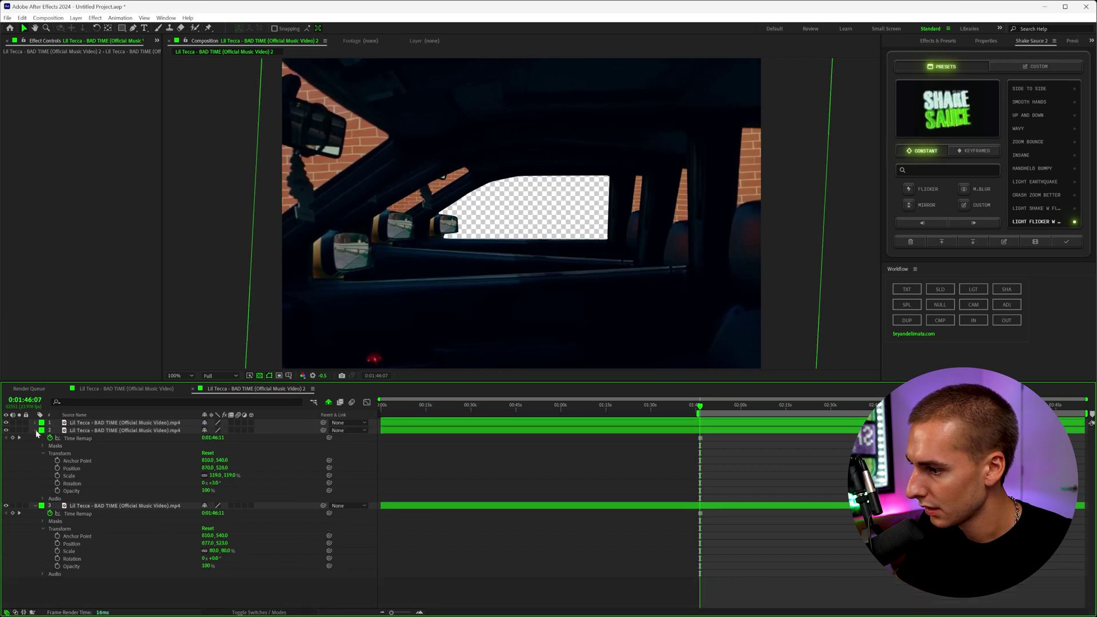
pyautogui.click(35, 431)
pyautogui.click(114, 438)
pyautogui.write('-3')
pyautogui.press('Return')
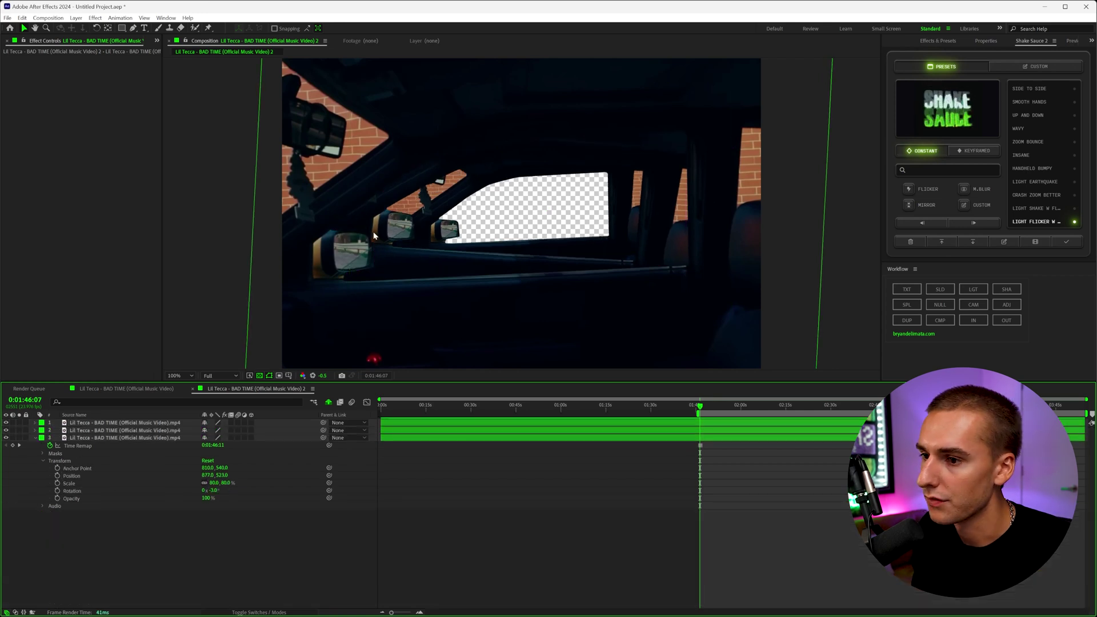
# Duplicate the third layer, scale the bottom copy to 52%, and rotate it to 3°
pyautogui.click(440, 293)
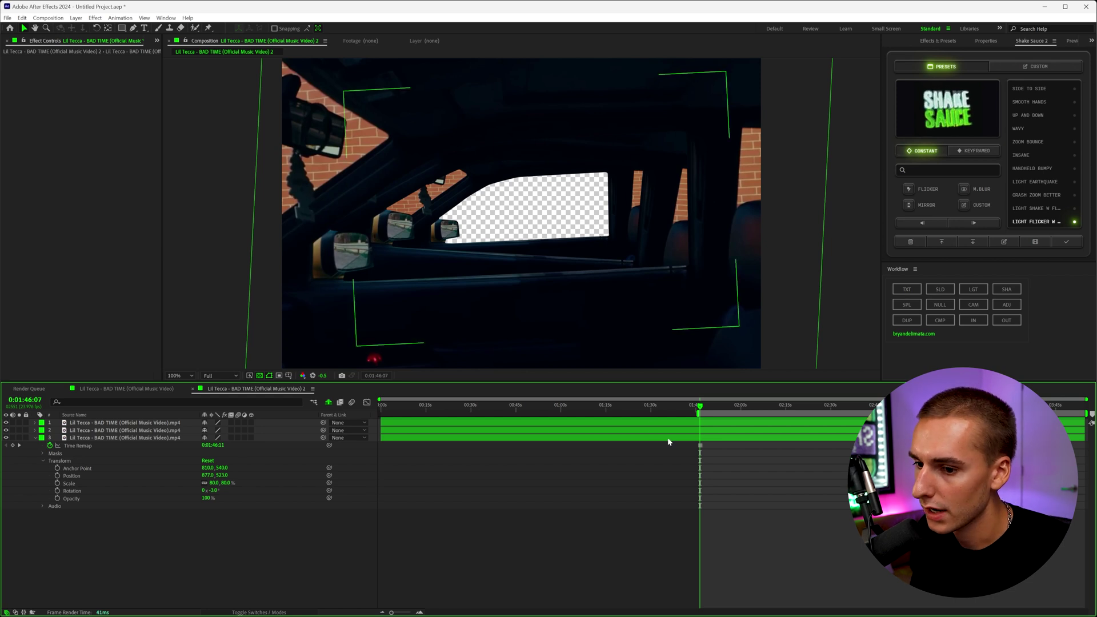
pyautogui.hotkey('ctrl', 'd')
pyautogui.moveTo(225, 493); pyautogui.dragTo(209, 494)
pyautogui.click(213, 498)
pyautogui.write('3')
pyautogui.press('Return')
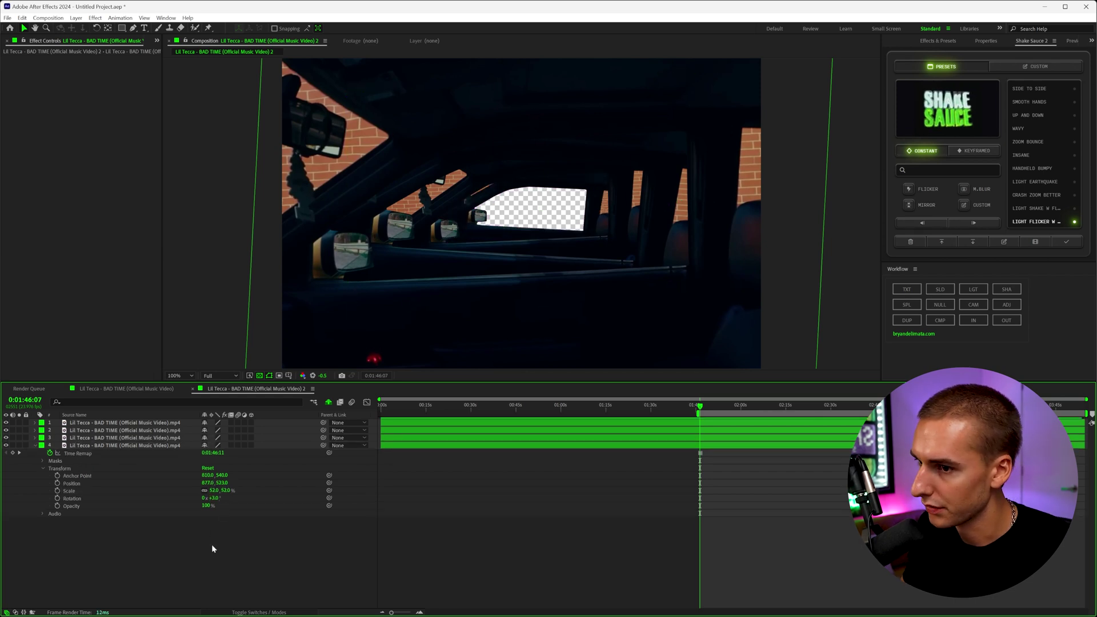
# Duplicate the fourth layer, rotate the new bottom copy to -3°, and scale it to 31%
pyautogui.click(705, 447)
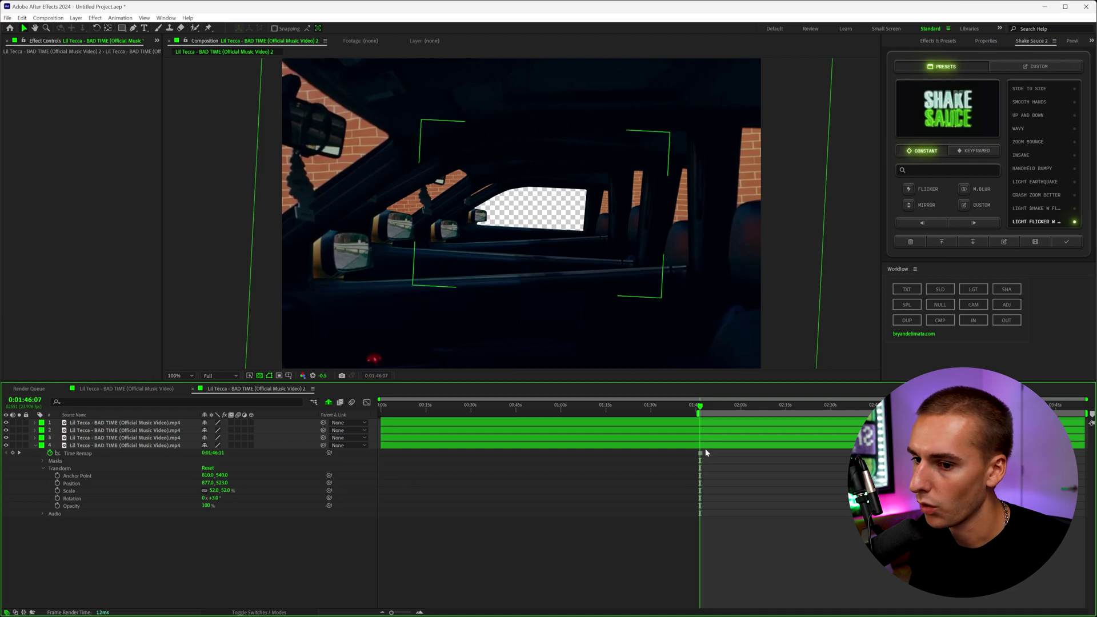
pyautogui.hotkey('ctrl', 'd')
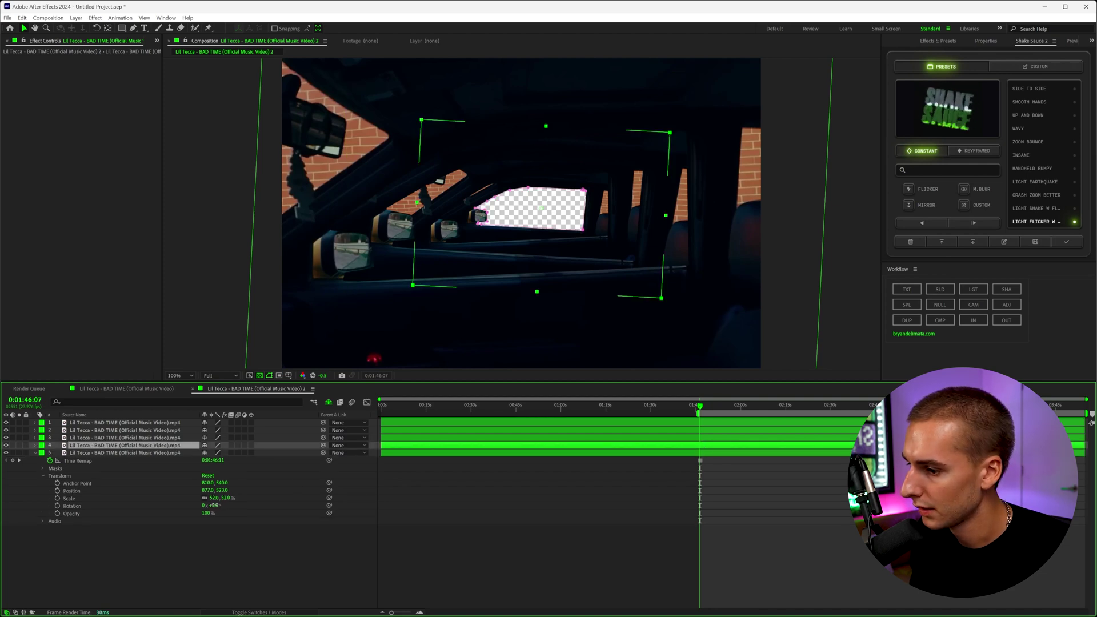
pyautogui.write('-3')
pyautogui.click(206, 573)
pyautogui.moveTo(228, 498); pyautogui.dragTo(214, 498)
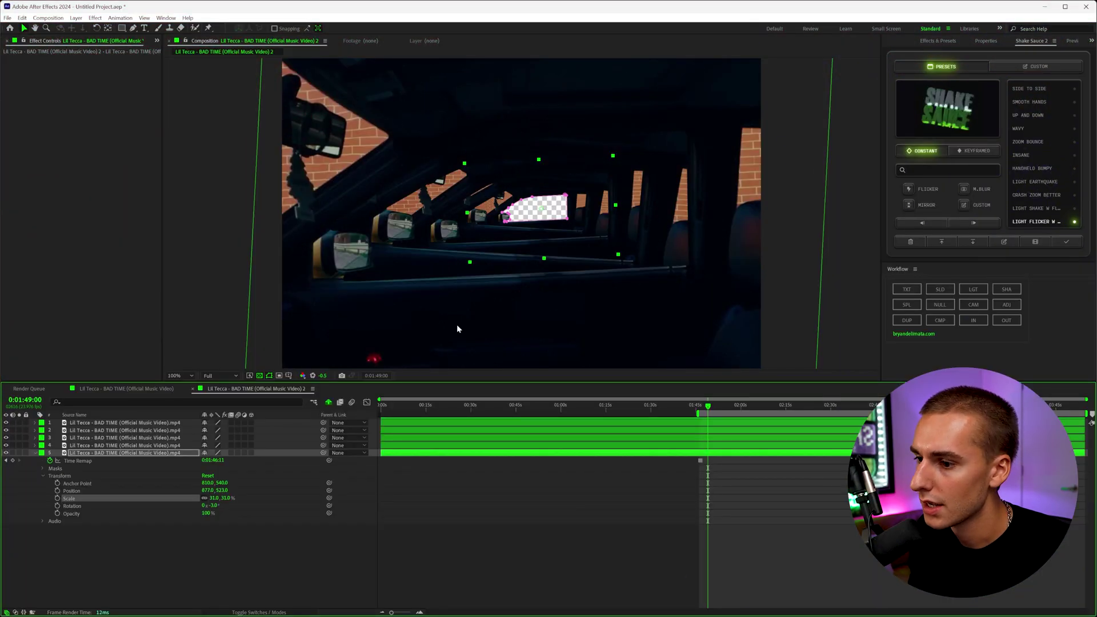
# Show the proportional grid, center the bottom layer's window at 817, 534, and shift the layers above it to line up
pyautogui.click(268, 377)
pyautogui.click(308, 395)
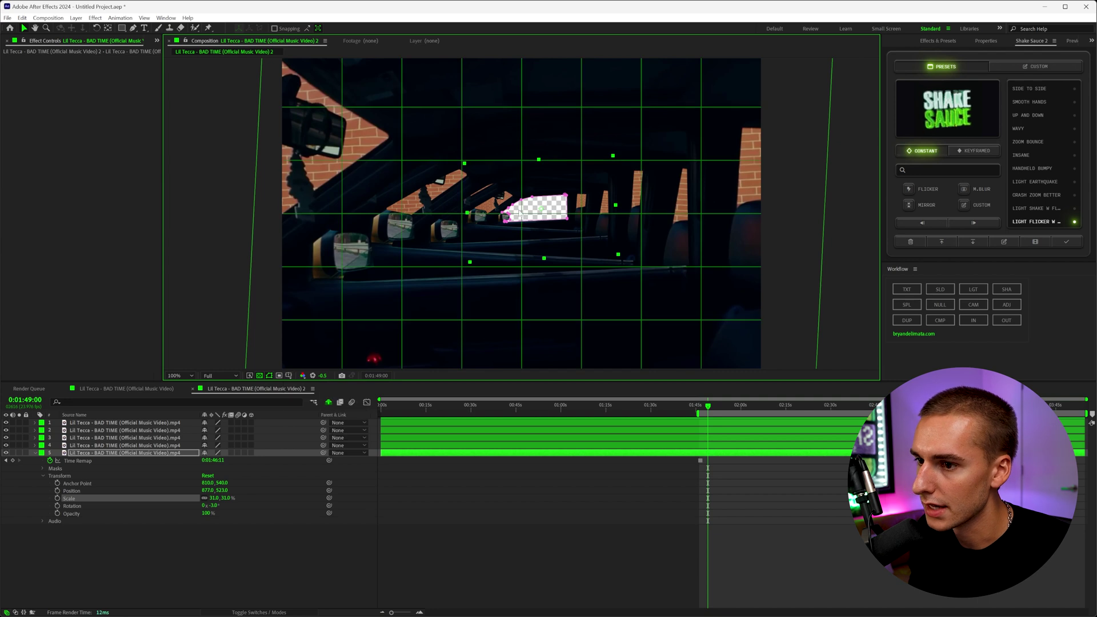
pyautogui.moveTo(545, 207); pyautogui.dragTo(529, 211)
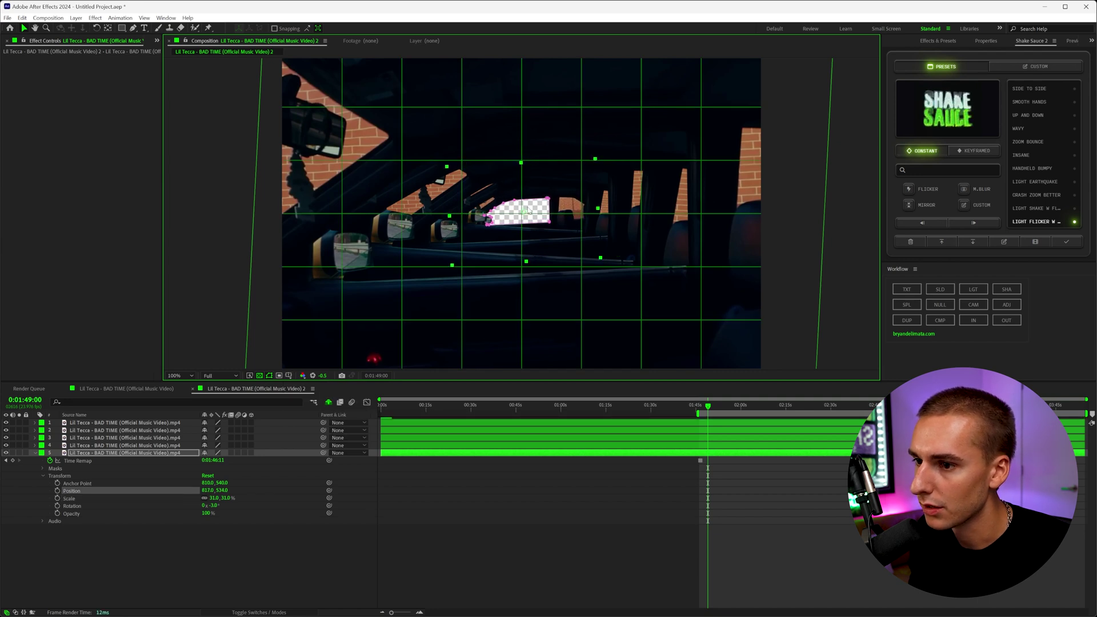
pyautogui.click(643, 444)
pyautogui.moveTo(552, 199)
pyautogui.mouseDown()
pyautogui.moveTo(586, 209)
pyautogui.moveTo(566, 205)
pyautogui.mouseUp()
pyautogui.click(644, 438)
pyautogui.click(686, 430)
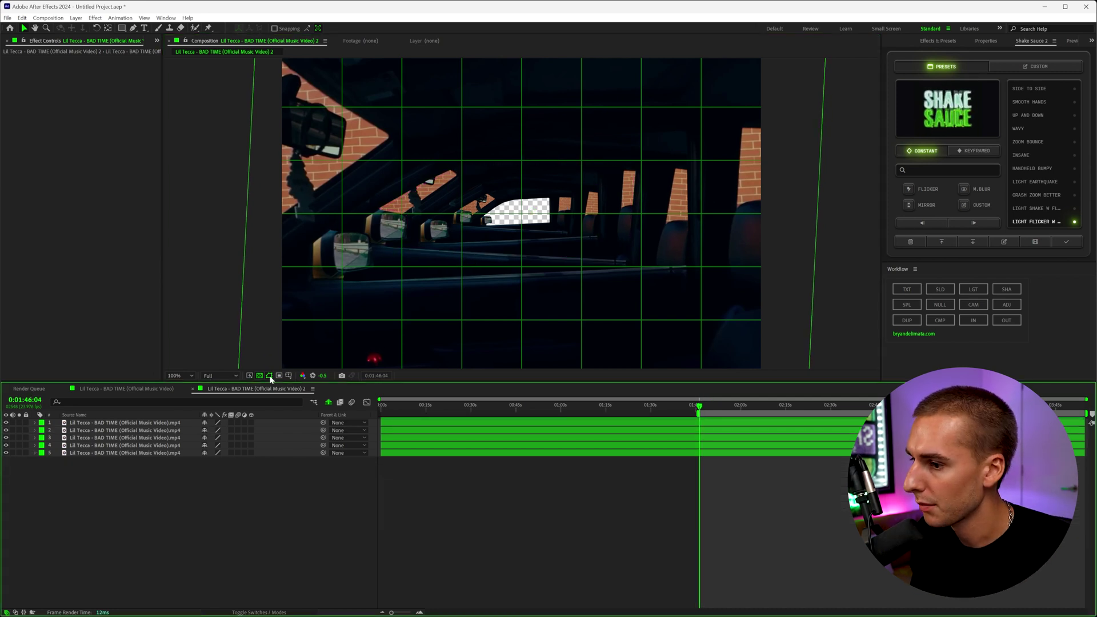
# Hide the proportional grid and make all five footage layers 3D
pyautogui.click(269, 376)
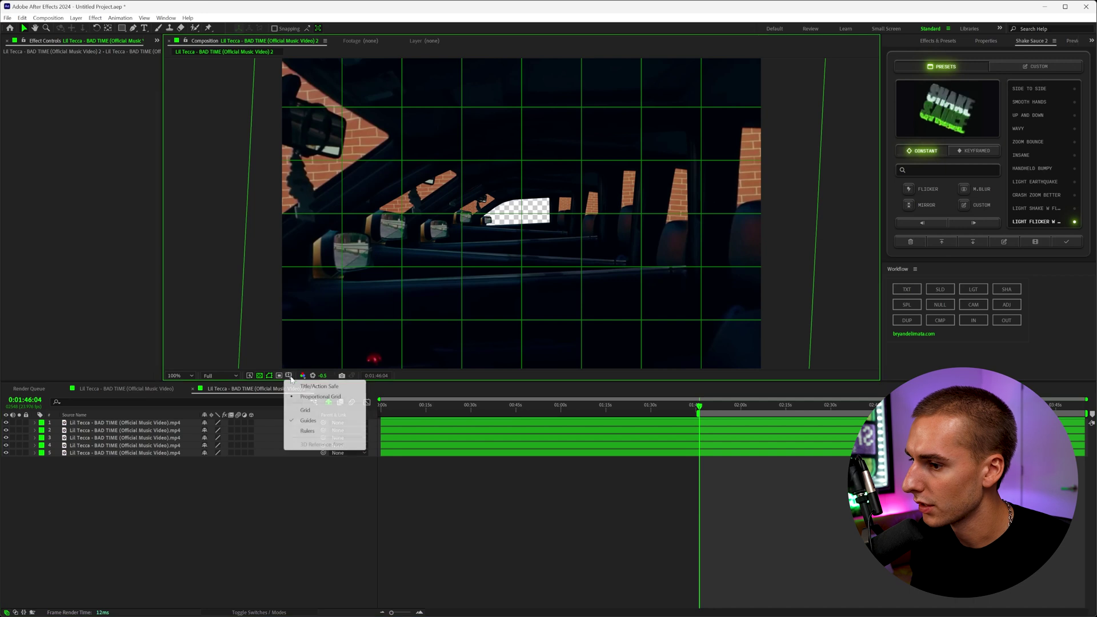
pyautogui.click(320, 397)
pyautogui.click(273, 497)
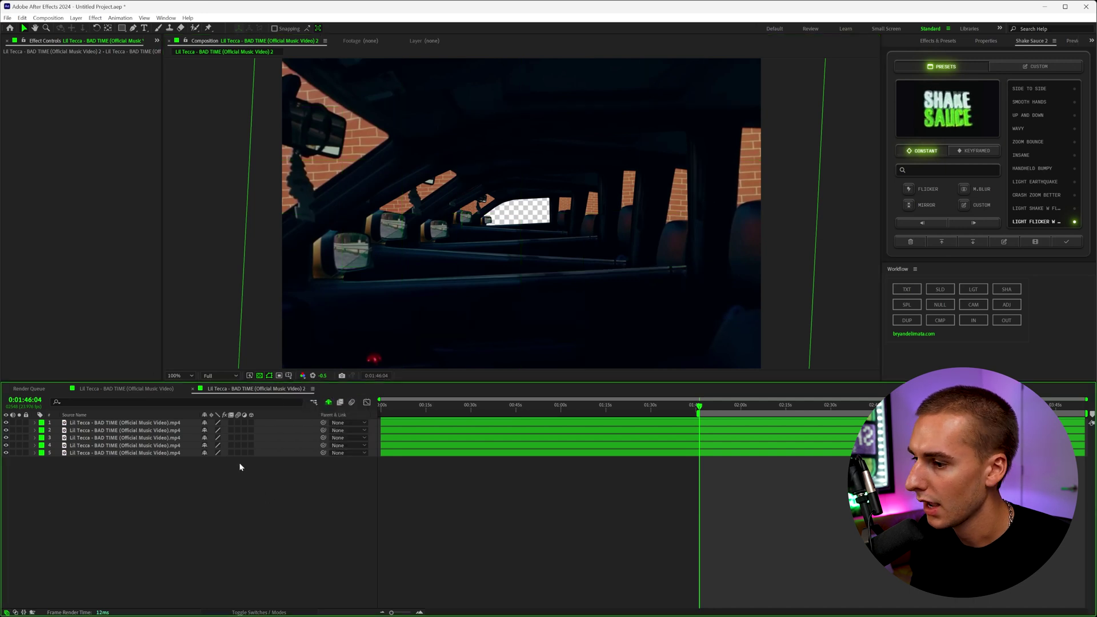
pyautogui.moveTo(250, 422); pyautogui.dragTo(246, 454)
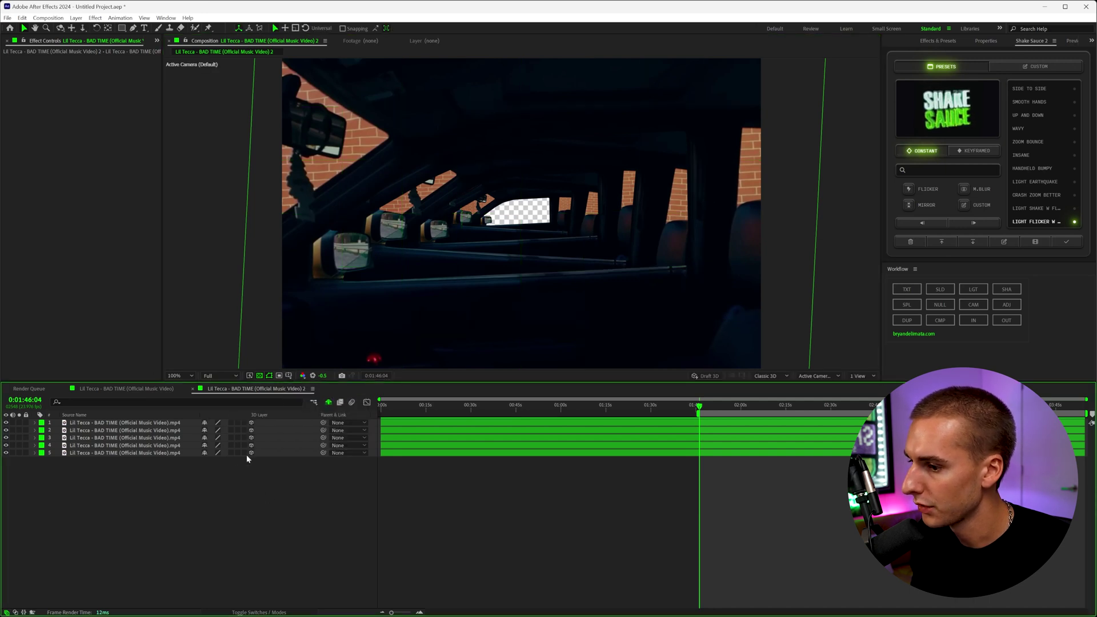
pyautogui.click(256, 612)
pyautogui.click(255, 611)
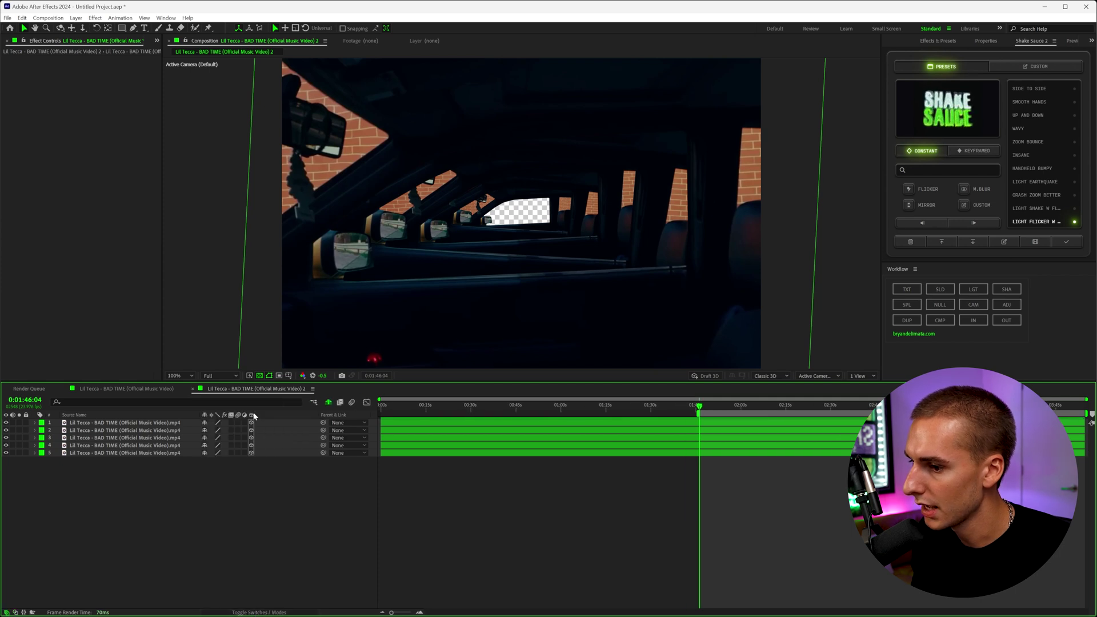
# Add a two-node camera to the composition, accepting the offered camera settings
pyautogui.rightClick(238, 498)
pyautogui.moveTo(308, 500)
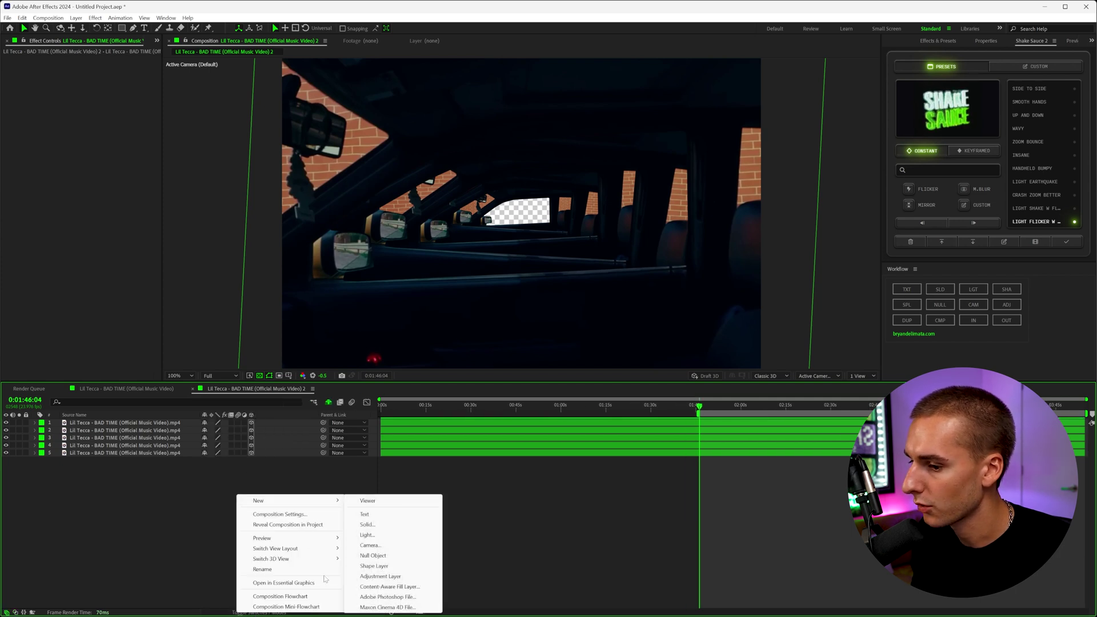
pyautogui.click(369, 545)
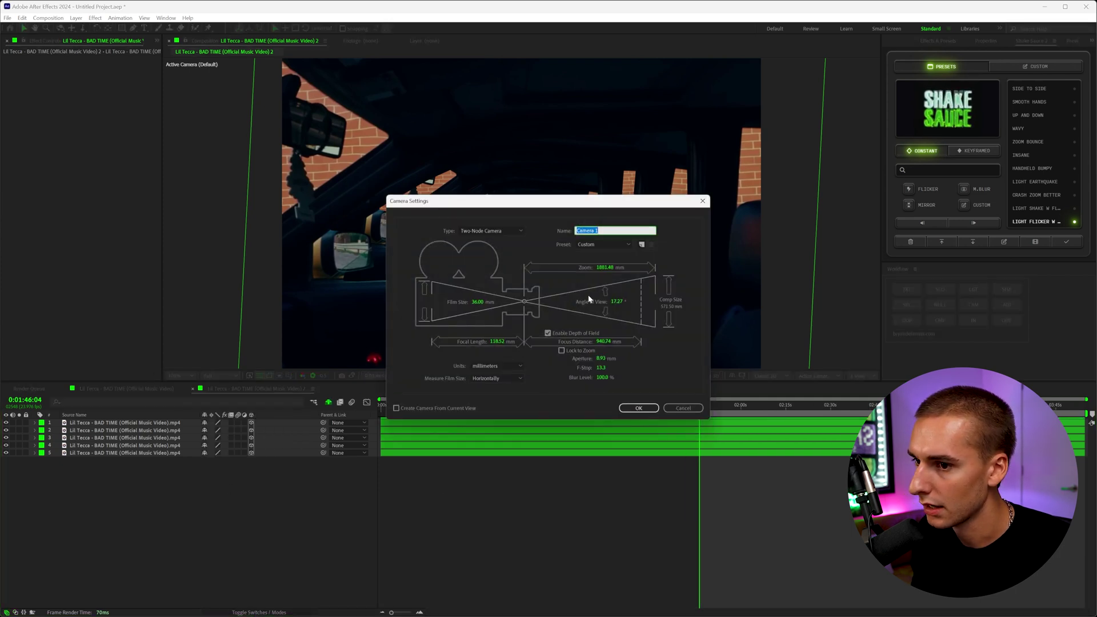
pyautogui.click(639, 407)
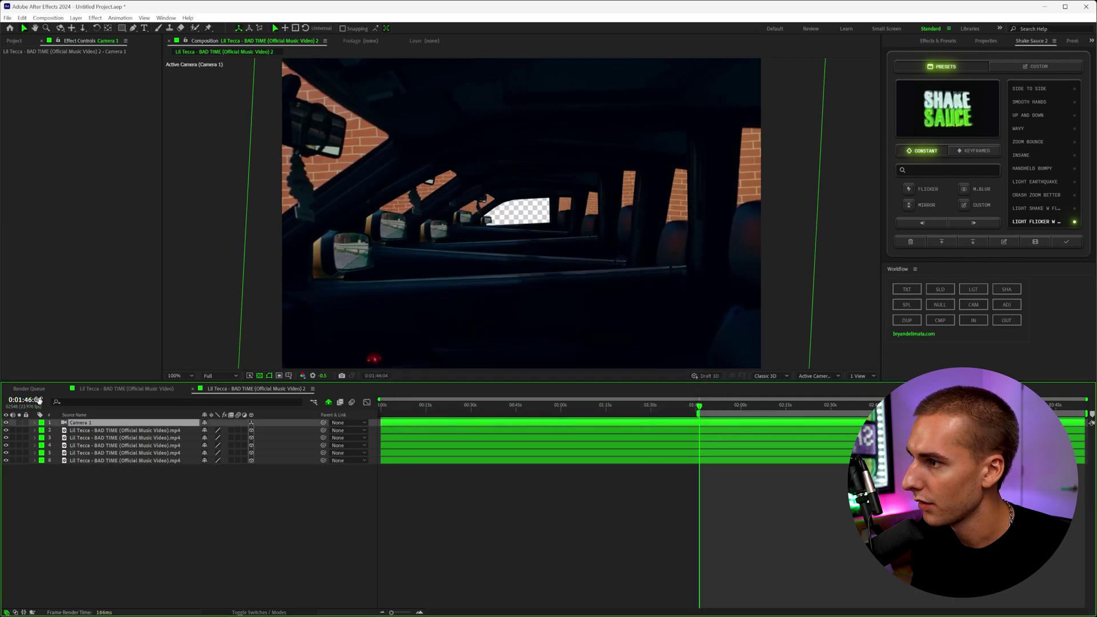
# Set starting keyframes on all of the camera's transform properties at 0:01:46:04
pyautogui.click(35, 422)
pyautogui.click(42, 430)
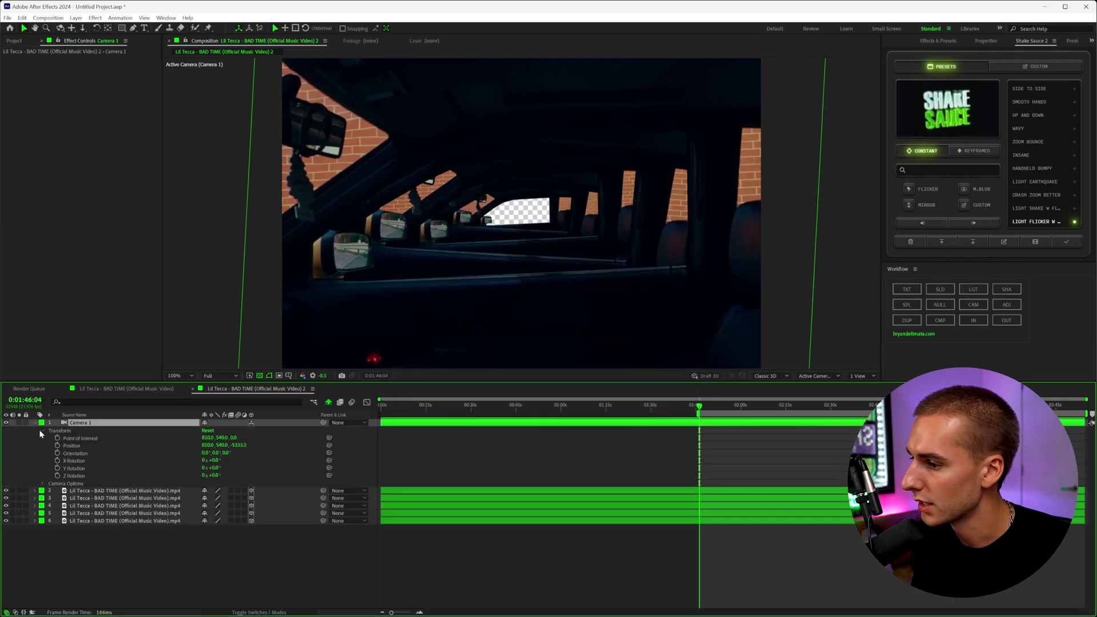
pyautogui.moveTo(58, 438); pyautogui.dragTo(60, 477)
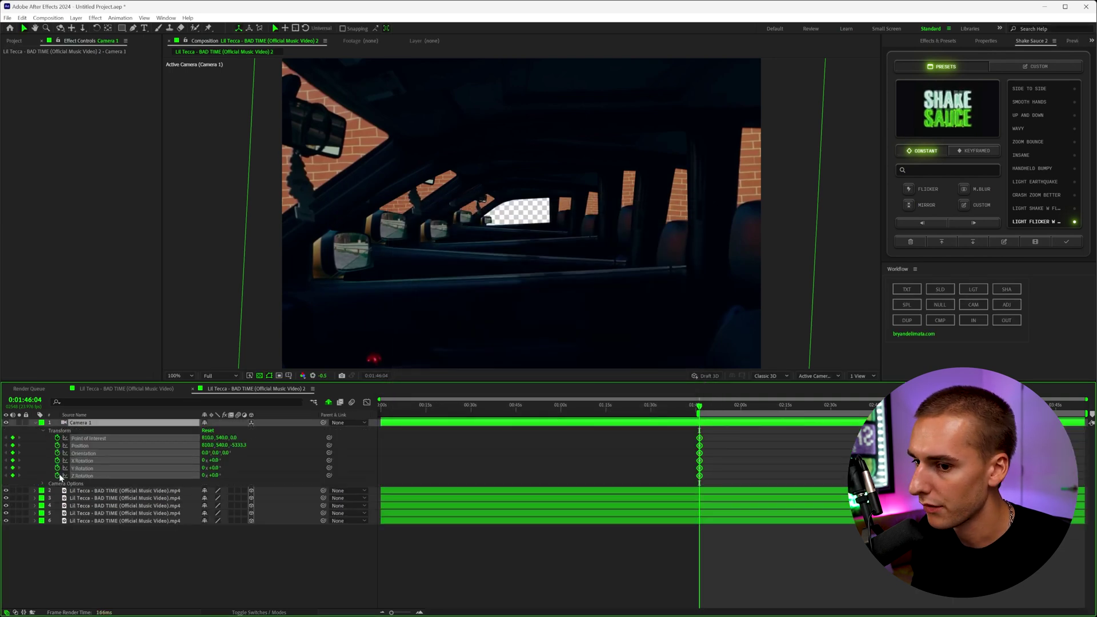
pyautogui.press('=')
pyautogui.press('=')
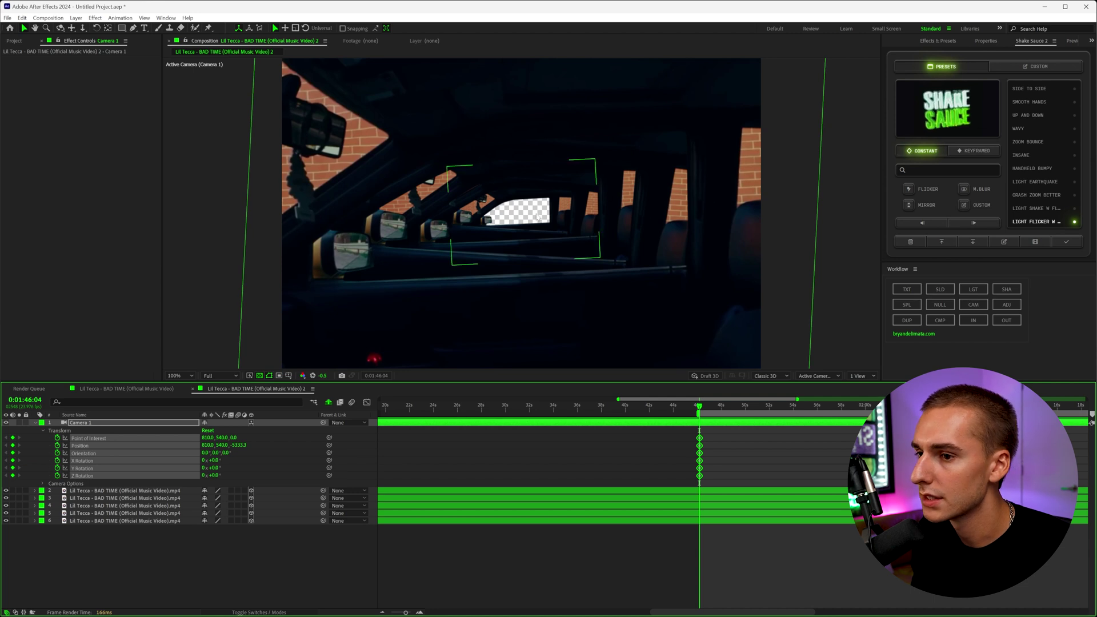
# At 0:01:47:00, dolly and pan the camera through the car windows to about 808, 544, -1549
pyautogui.press('c')
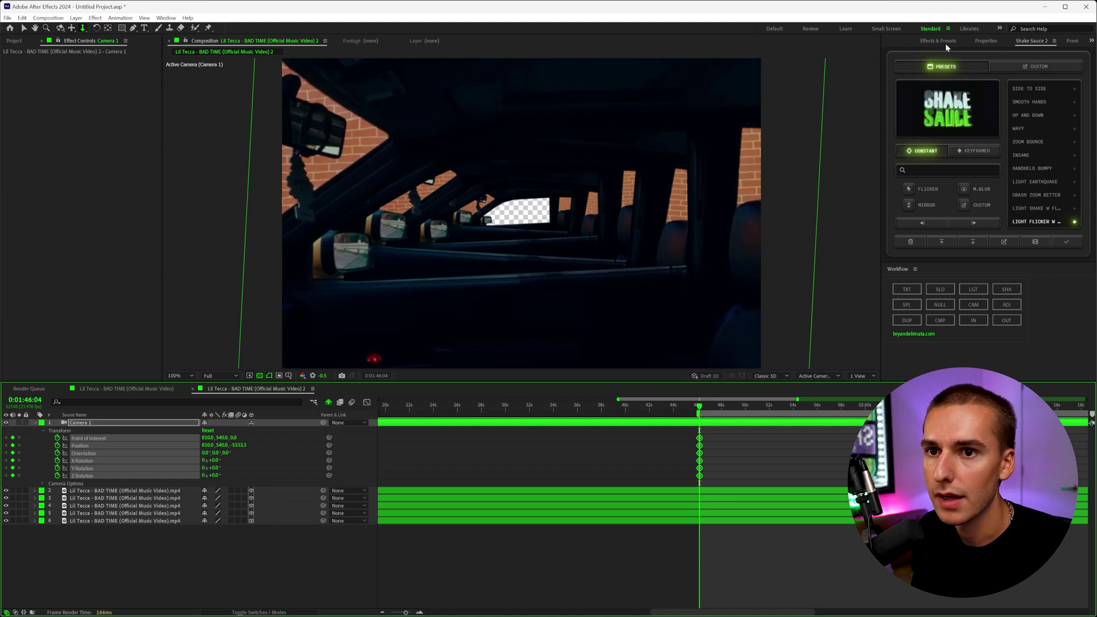
pyautogui.click(991, 43)
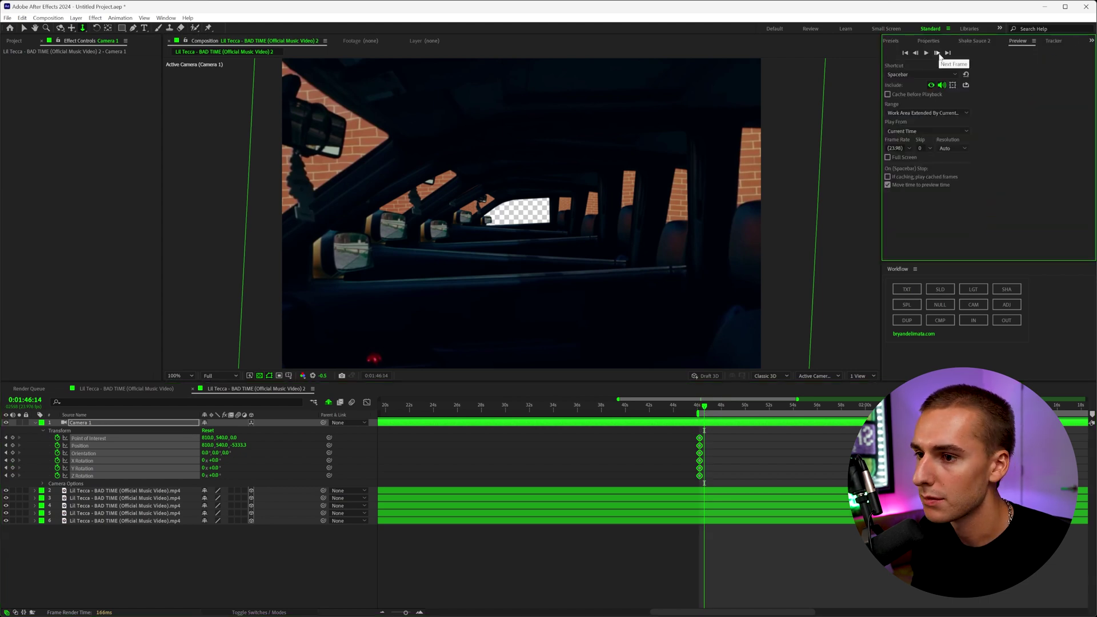
pyautogui.keyDown('shift'); pyautogui.click(937, 54); pyautogui.keyUp('shift')
pyautogui.moveTo(526, 221); pyautogui.dragTo(528, 108)
pyautogui.moveTo(513, 201); pyautogui.dragTo(513, 37)
pyautogui.moveTo(516, 149); pyautogui.dragTo(499, 103)
pyautogui.moveTo(524, 186); pyautogui.dragTo(528, 198)
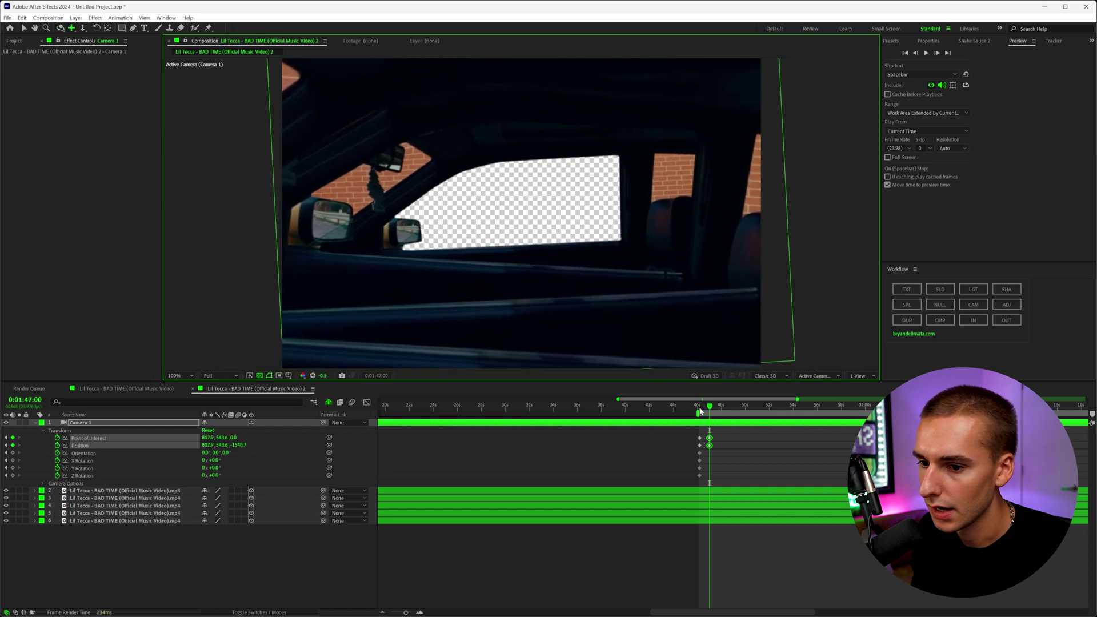
# Preview the camera zoom from its first keyframe
pyautogui.click(700, 410)
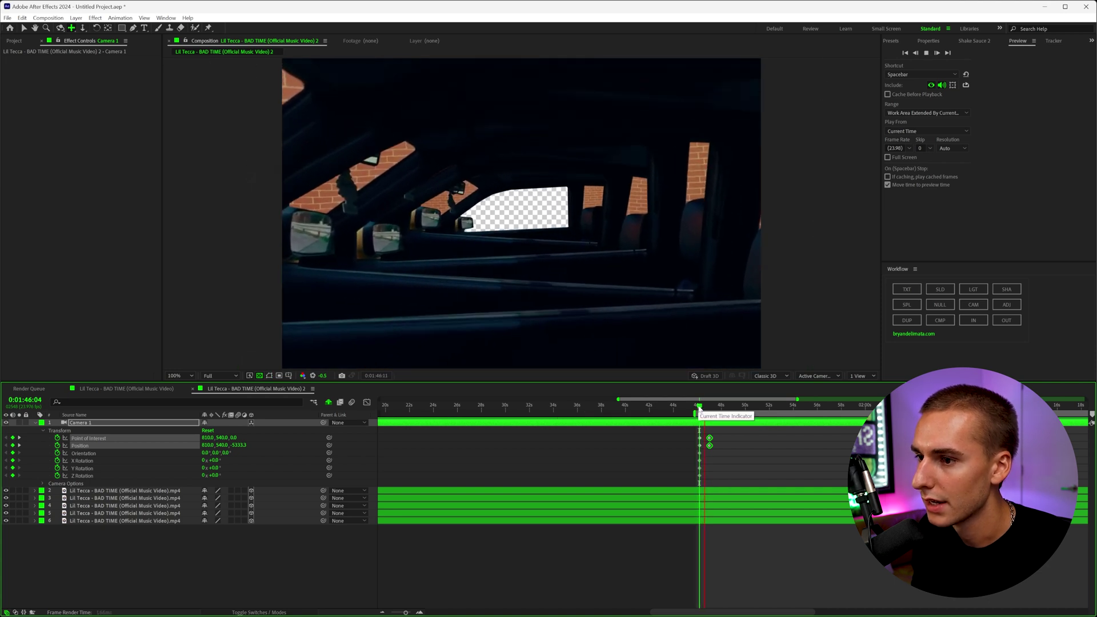
pyautogui.click(699, 409)
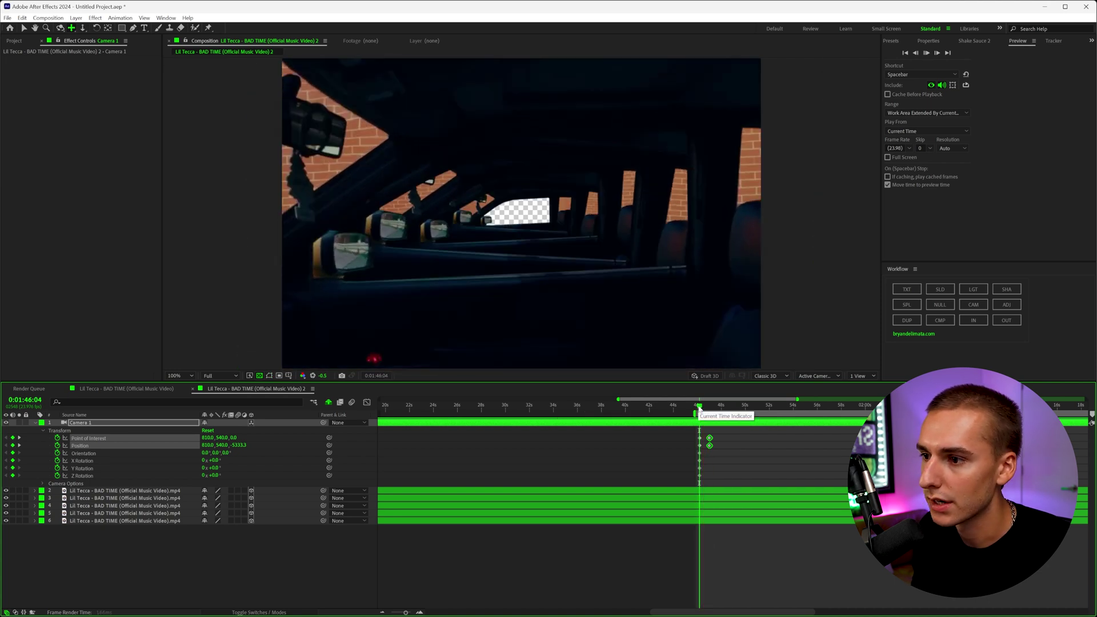
pyautogui.press('space')
pyautogui.press('space')
# At 0:01:47:00, pull the camera back to about z -1753 and center the window on the proportional grid at 806.9, 534.7
pyautogui.moveTo(565, 225); pyautogui.dragTo(567, 330)
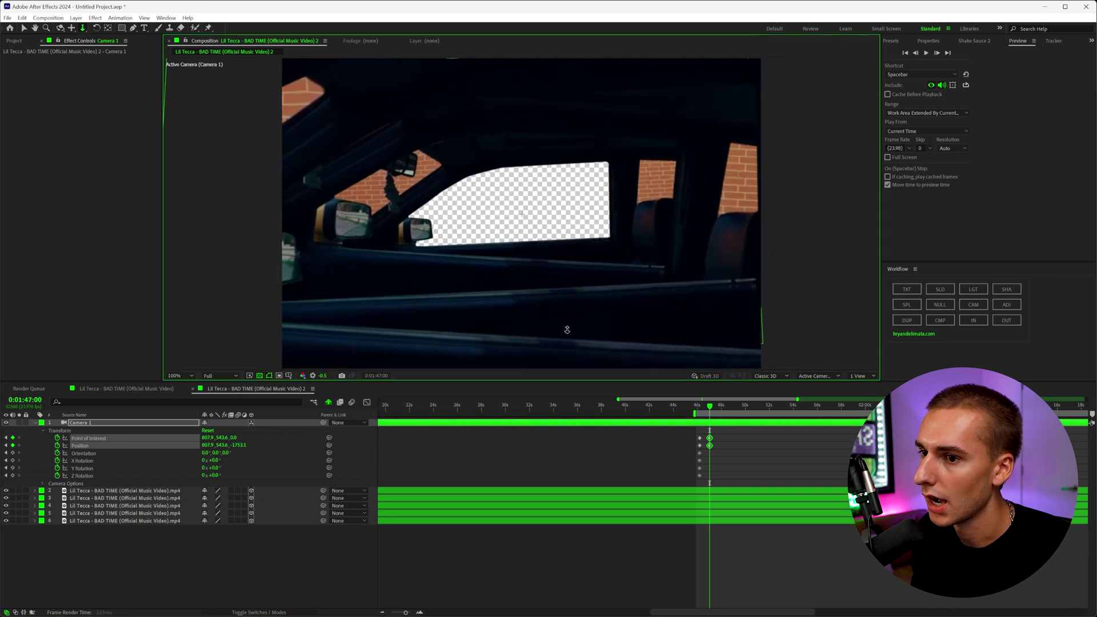
pyautogui.moveTo(528, 236); pyautogui.dragTo(533, 245)
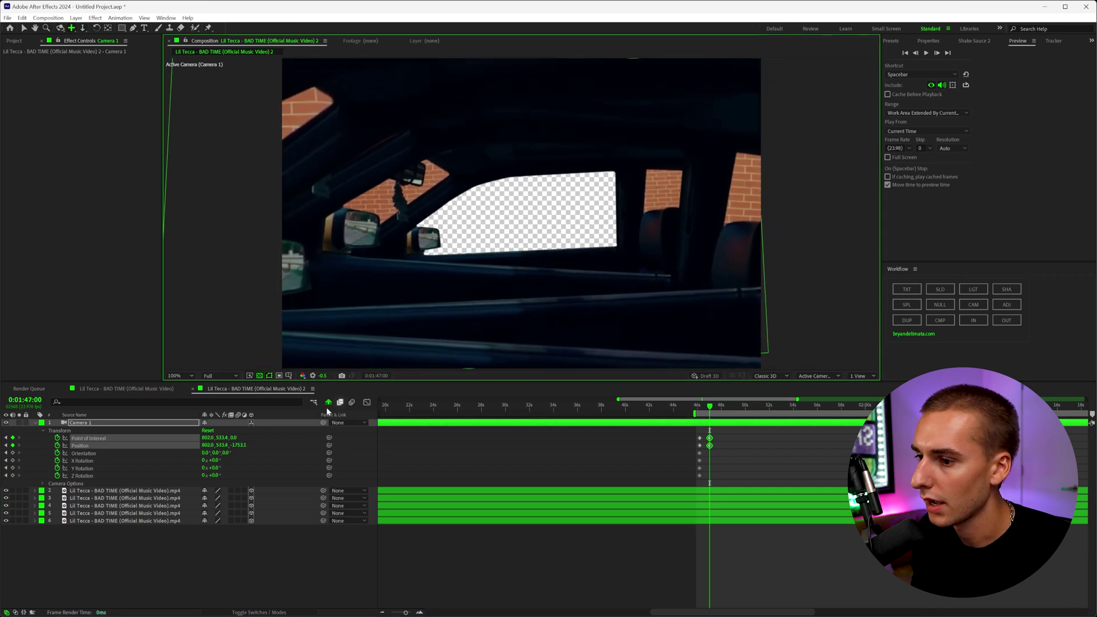
pyautogui.click(289, 376)
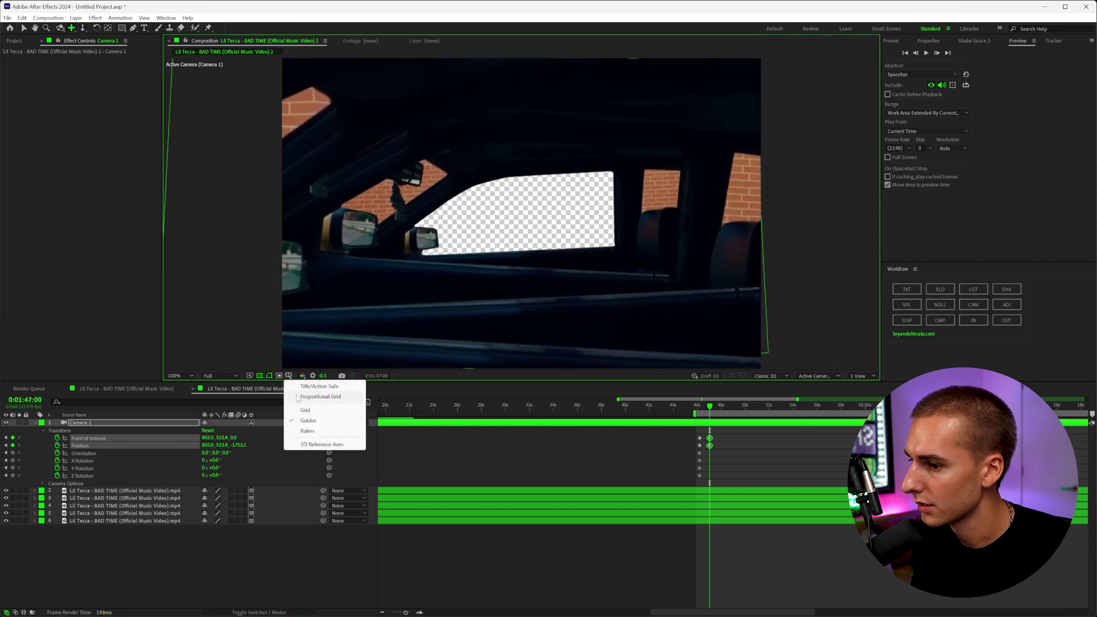
pyautogui.click(309, 396)
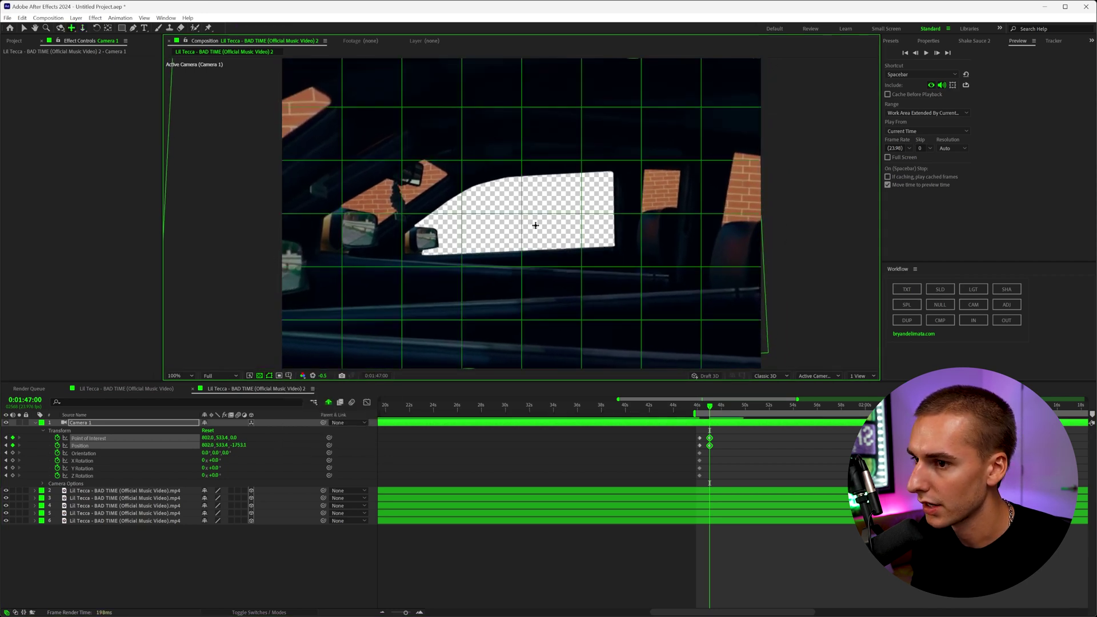
pyautogui.moveTo(536, 226); pyautogui.dragTo(531, 224)
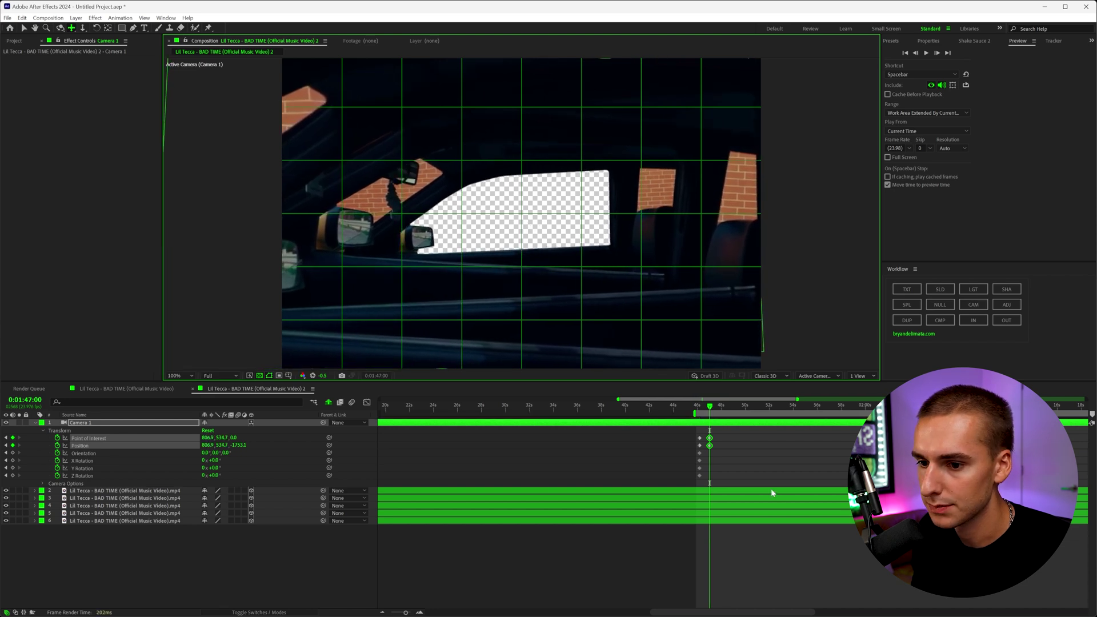
# Apply Easy Ease to the camera's point of interest and position keyframes, and return to the start of the zoom
pyautogui.moveTo(721, 432); pyautogui.dragTo(689, 445)
pyautogui.press('F9')
pyautogui.click(698, 405)
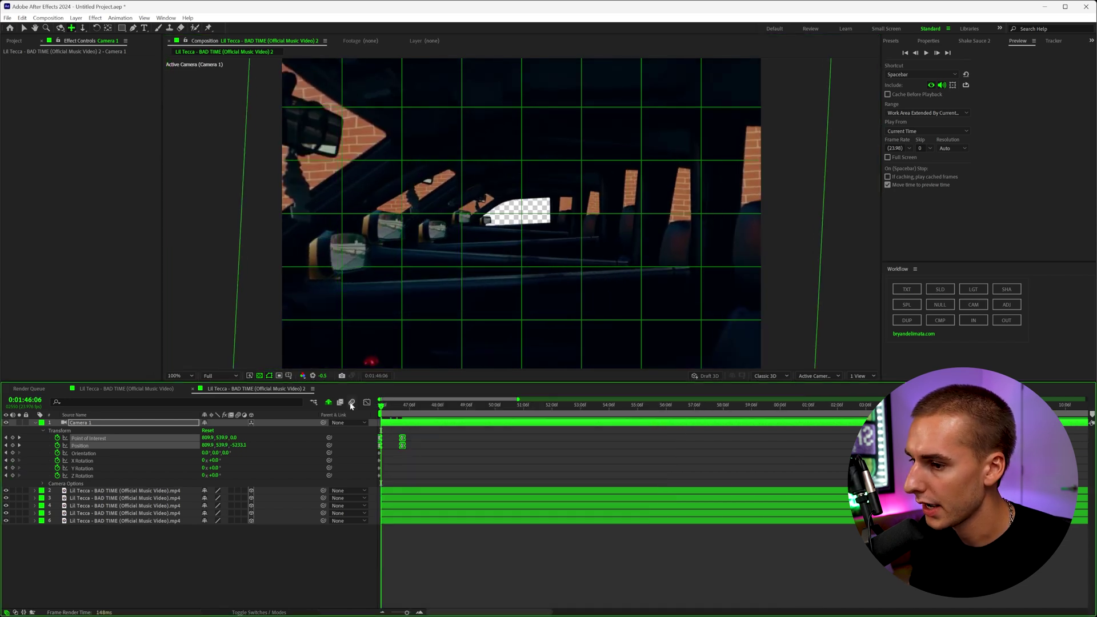
# Enable motion blur for the composition and all five video layers, and preview the camera zoom
pyautogui.click(351, 403)
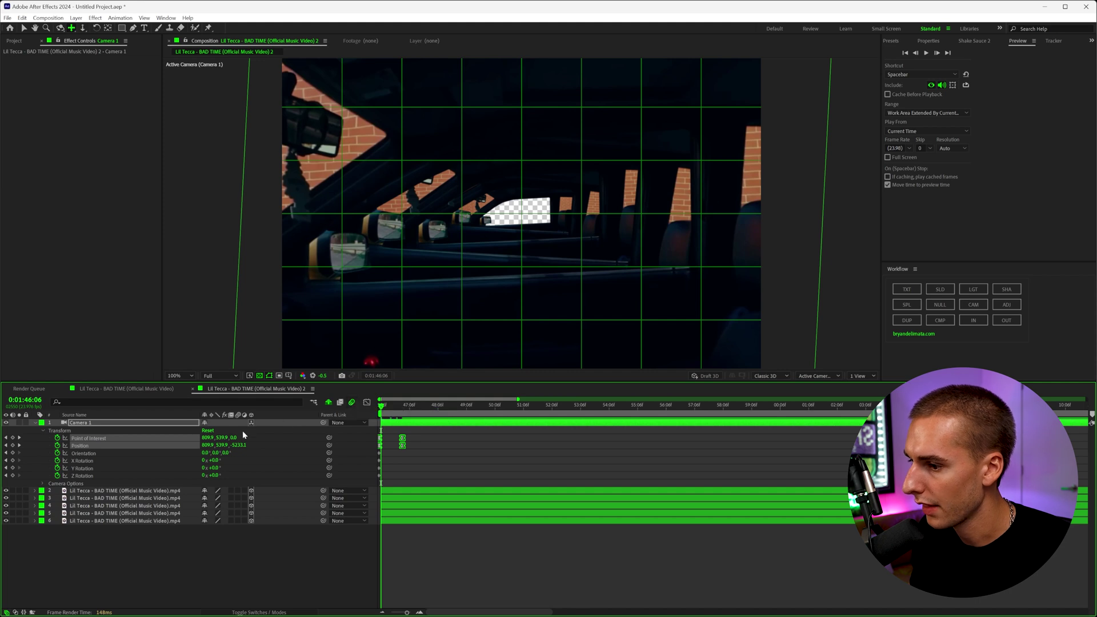
pyautogui.moveTo(238, 508); pyautogui.dragTo(238, 520)
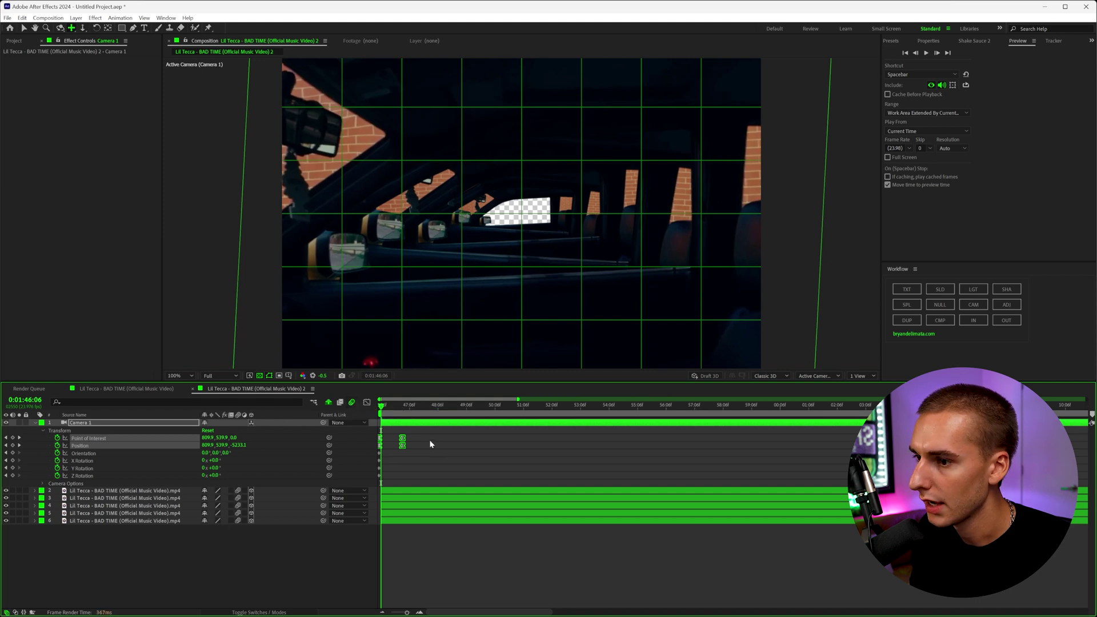
pyautogui.press('space')
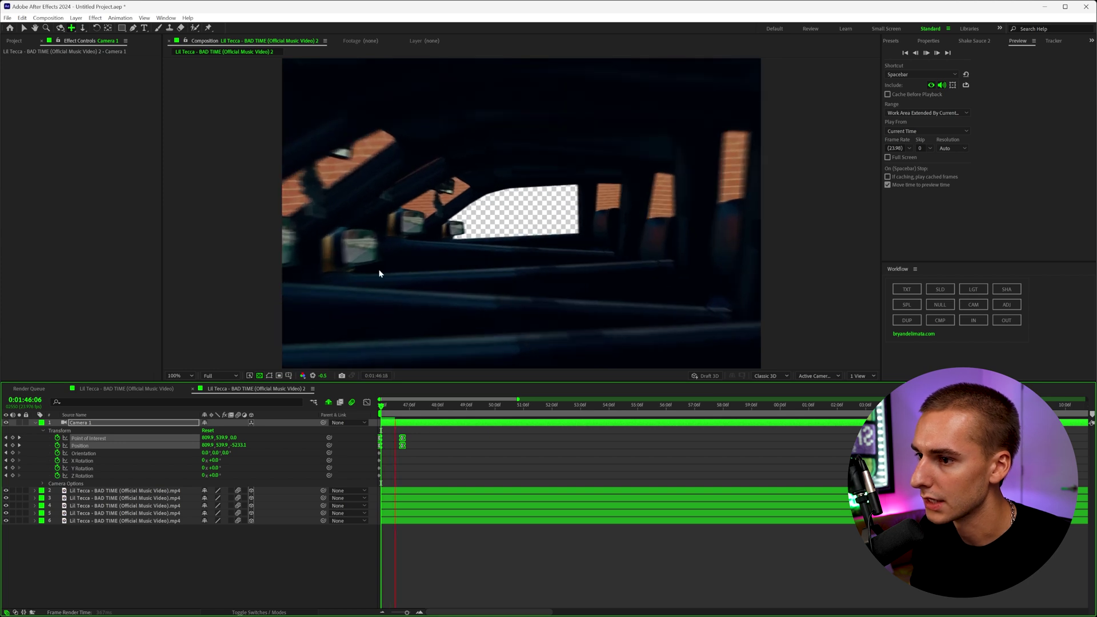
pyautogui.press('space')
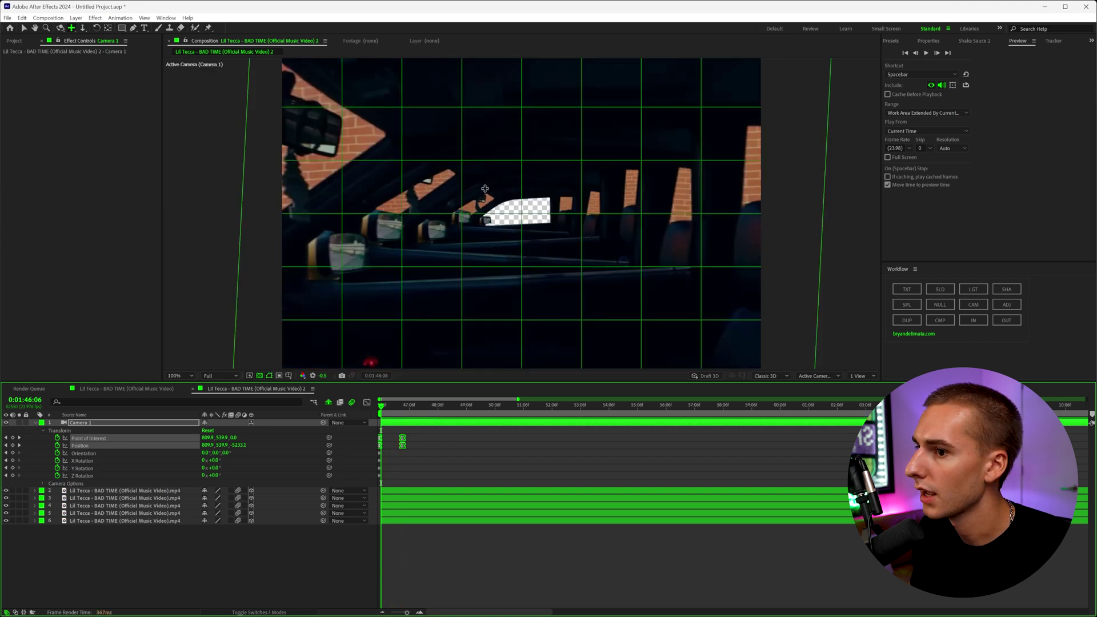
# Set the composition's motion blur shutter angle to 180° in its advanced settings
pyautogui.click(48, 17)
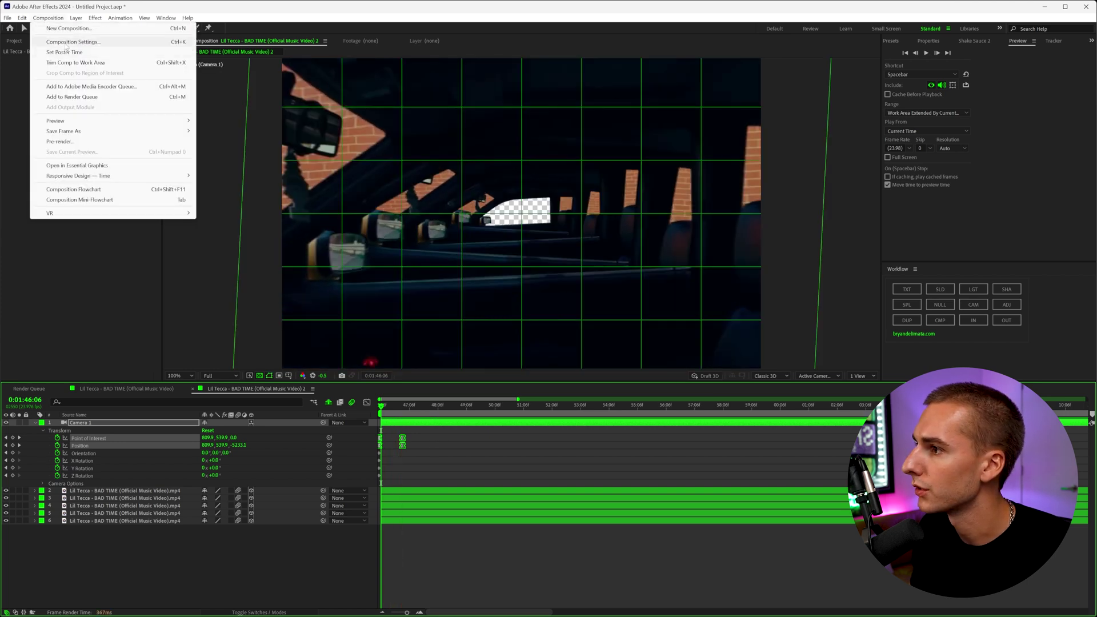
pyautogui.click(69, 42)
pyautogui.click(456, 160)
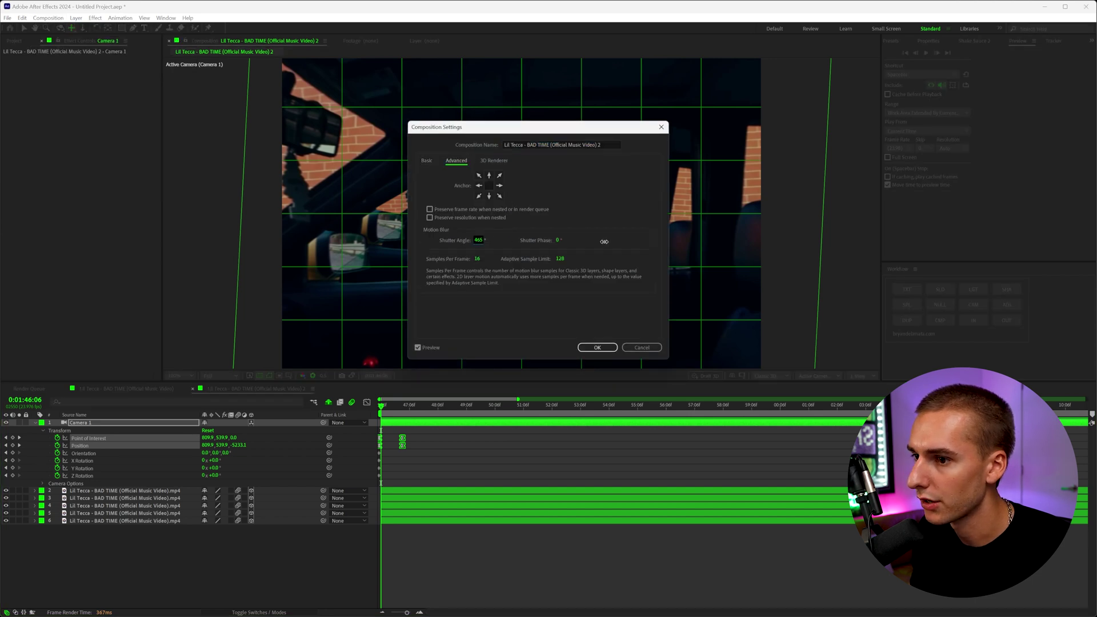
pyautogui.moveTo(584, 135); pyautogui.dragTo(854, 135)
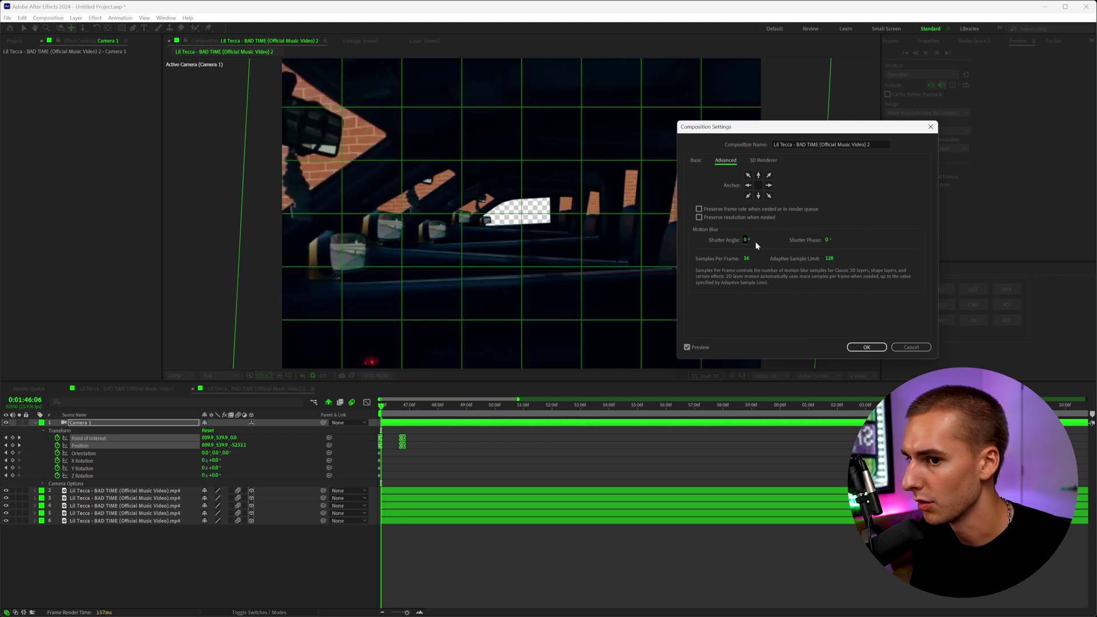
pyautogui.write('180')
pyautogui.click(718, 240)
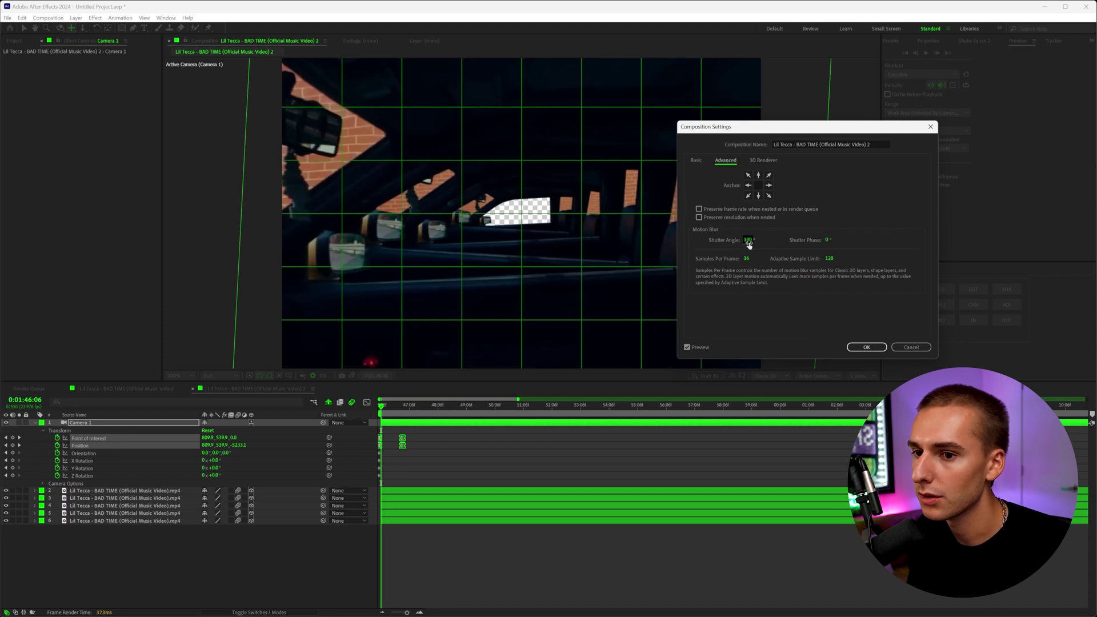
pyautogui.moveTo(764, 131); pyautogui.dragTo(553, 141)
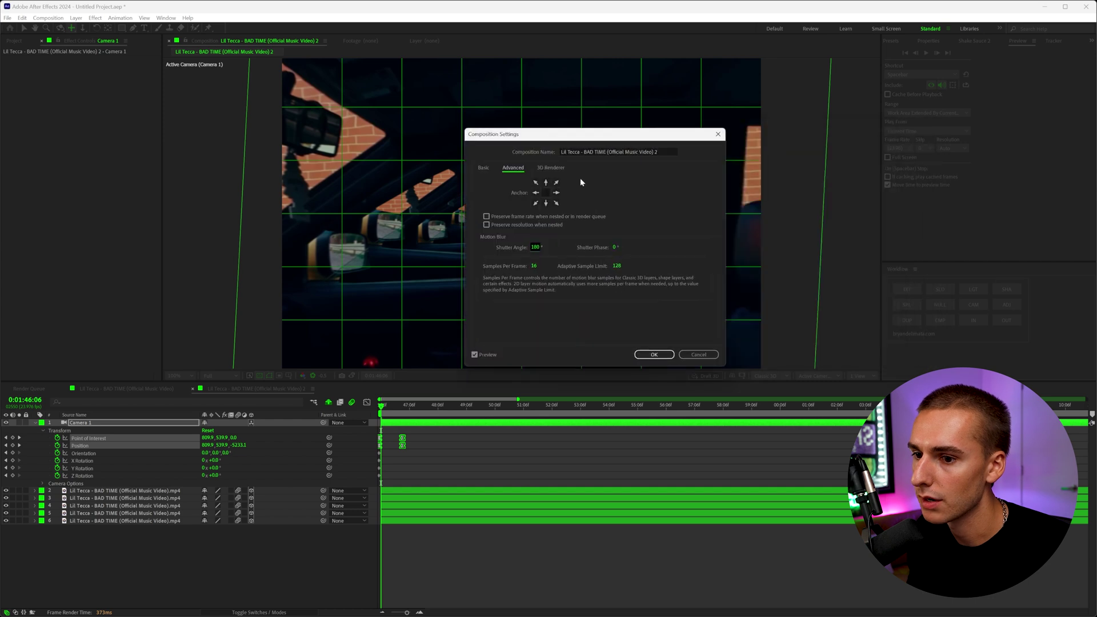
pyautogui.click(649, 355)
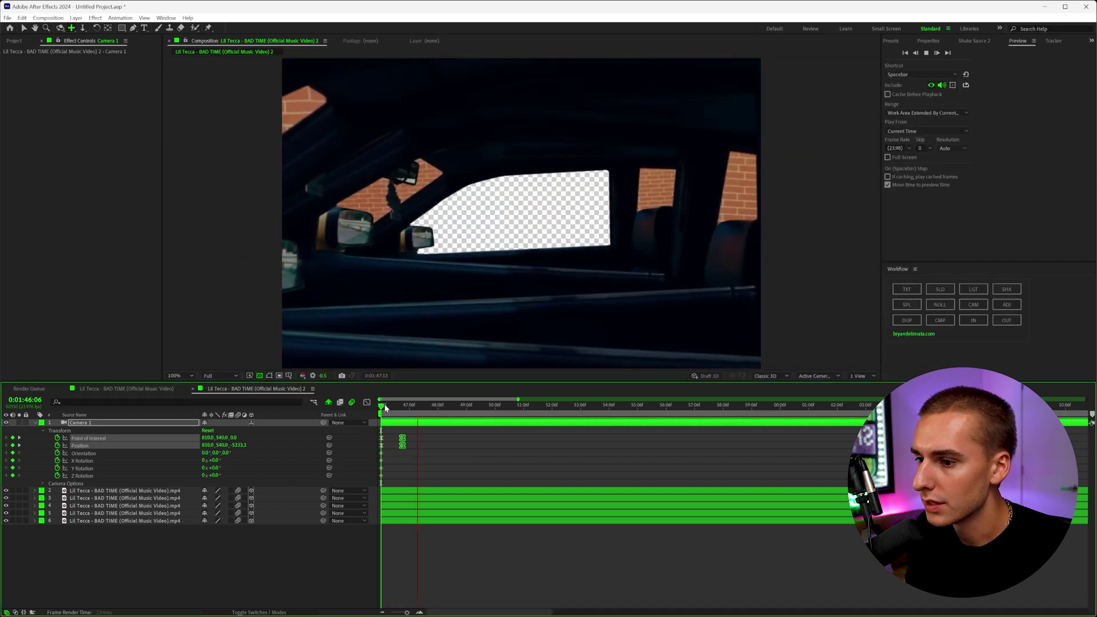
# At 0:01:47:00, dolly the camera all the way through the last car window to about z -337 and pan until the frame is clear
pyautogui.press('space')
pyautogui.moveTo(400, 408)
pyautogui.mouseDown()
pyautogui.moveTo(413, 408)
pyautogui.moveTo(403, 409)
pyautogui.mouseUp()
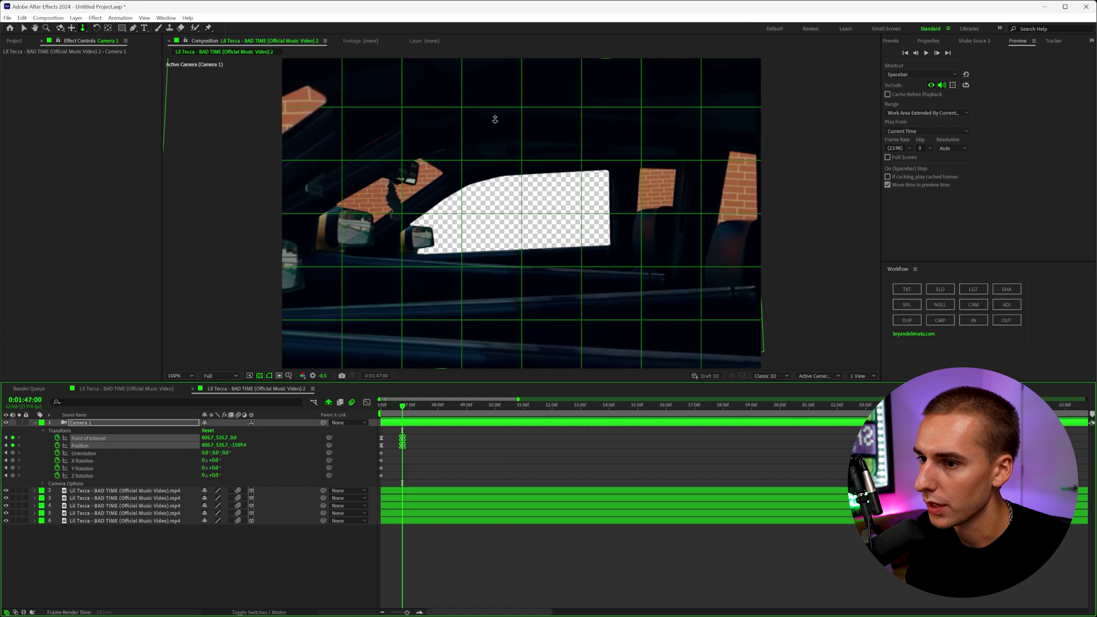
pyautogui.moveTo(496, 131); pyautogui.dragTo(498, 34)
pyautogui.moveTo(524, 214); pyautogui.dragTo(501, 42)
pyautogui.moveTo(516, 209); pyautogui.dragTo(505, 17)
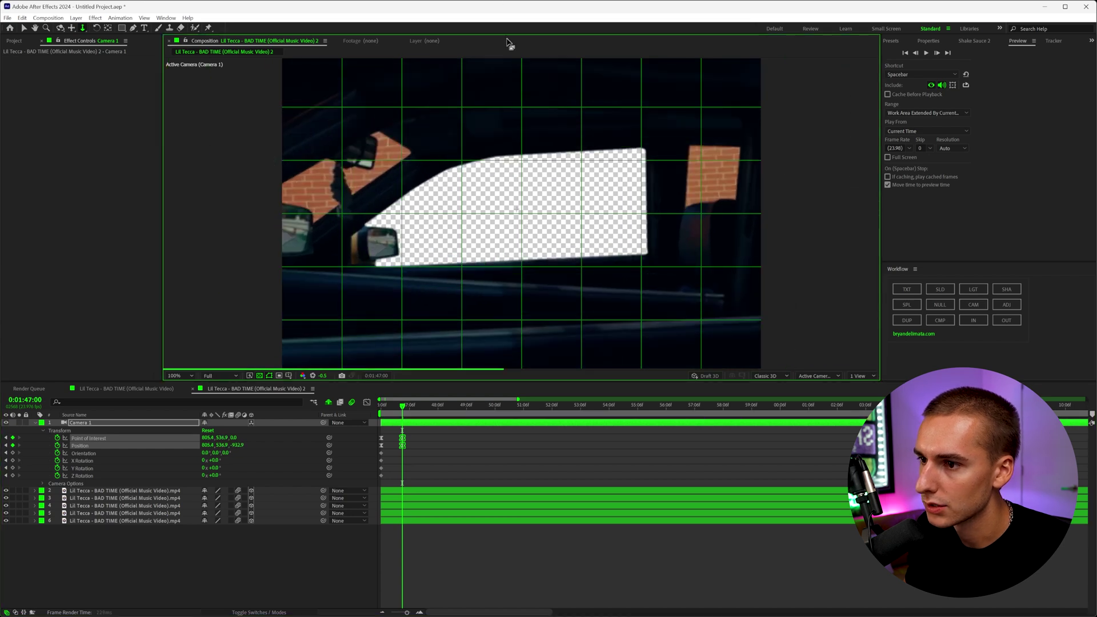
pyautogui.scroll(3, 521, 154)
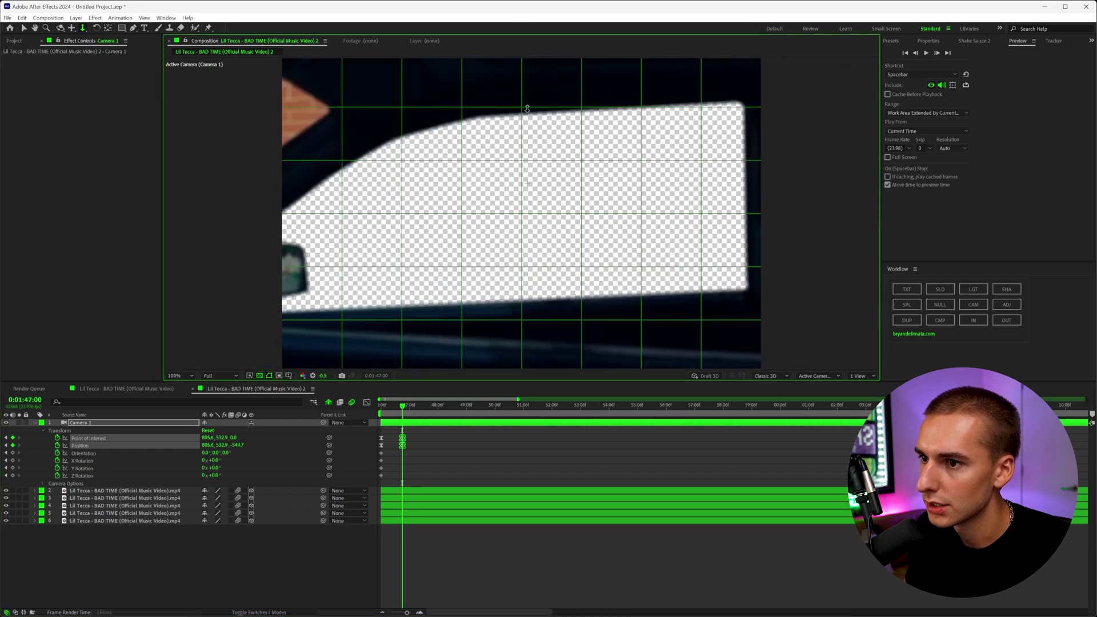
pyautogui.scroll(1, 525, 86)
pyautogui.scroll(1, 514, 93)
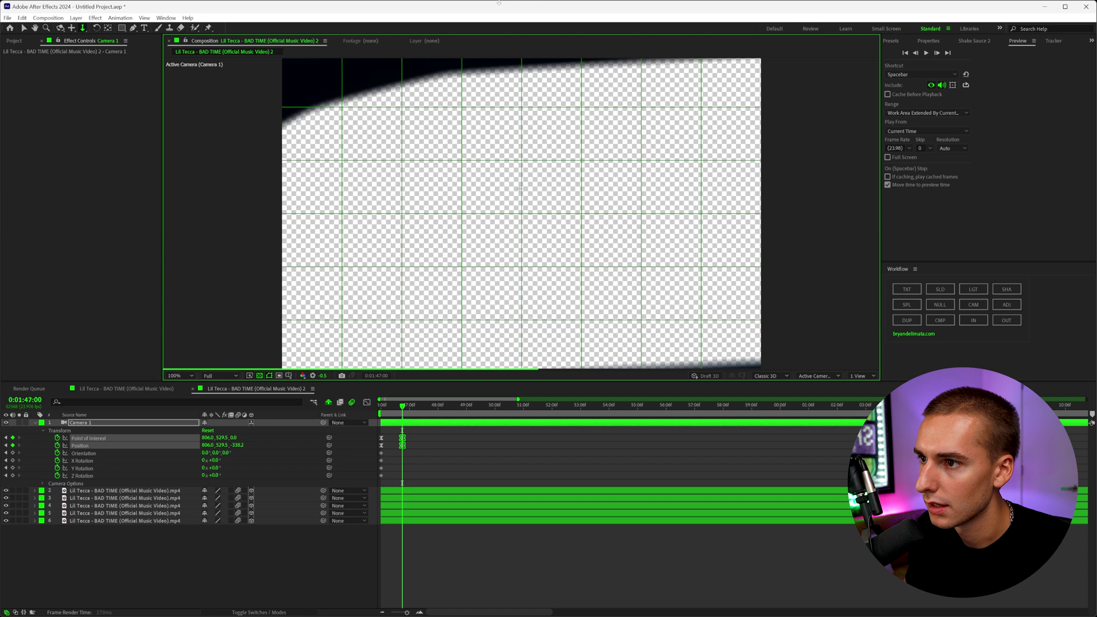
pyautogui.press('2')
pyautogui.moveTo(497, 152); pyautogui.dragTo(479, 142)
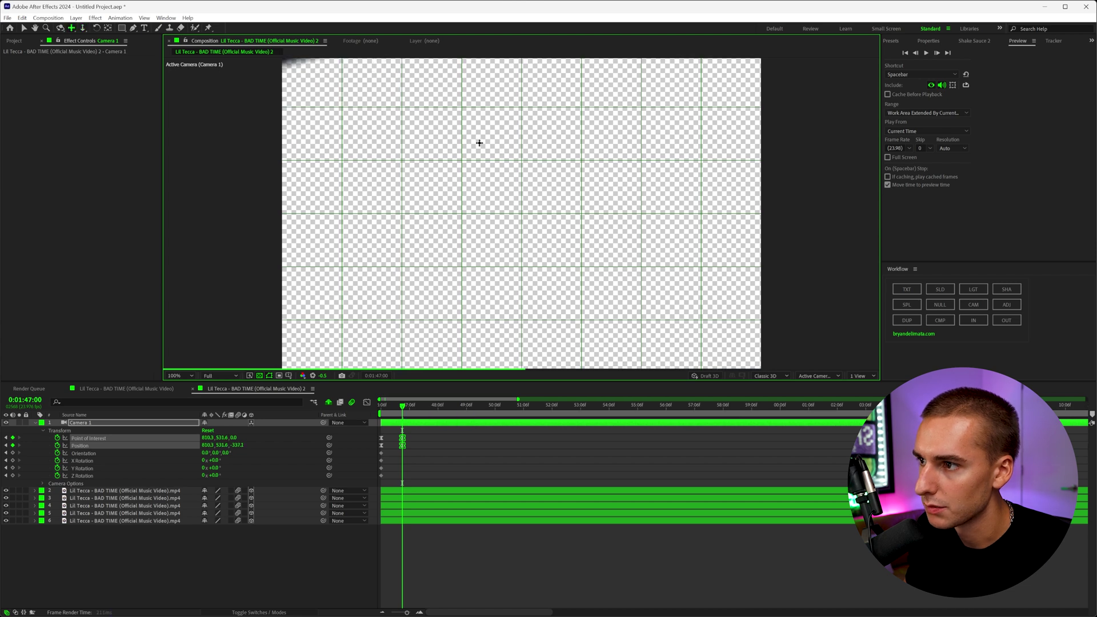
# Move the camera's ending point of interest and position keyframes to 0:01:47:16
pyautogui.moveTo(402, 406); pyautogui.dragTo(370, 409)
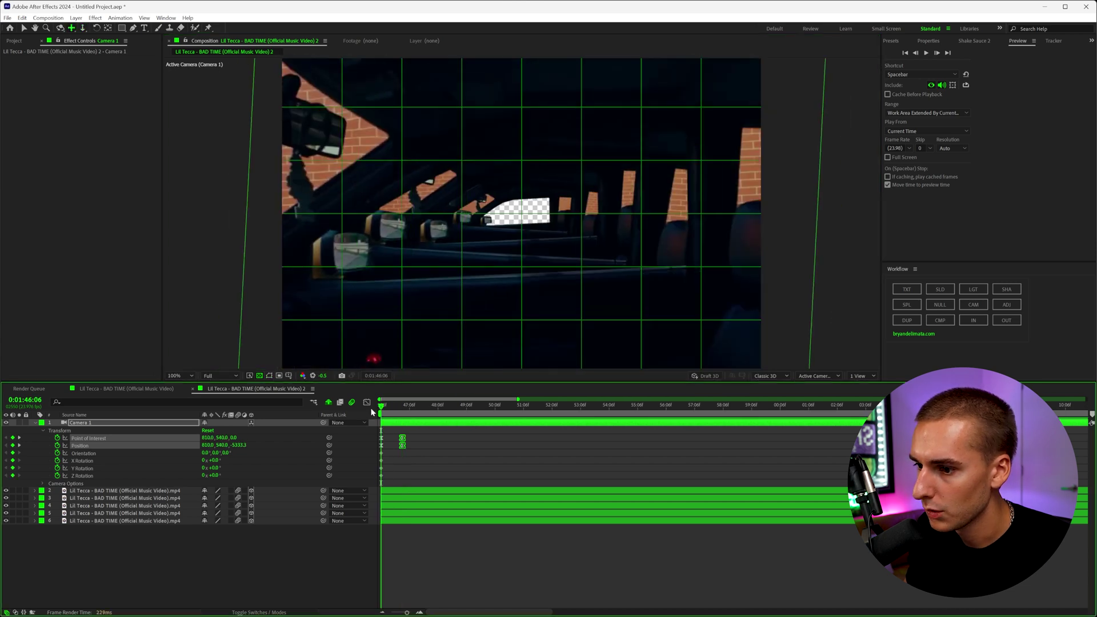
pyautogui.click(935, 53)
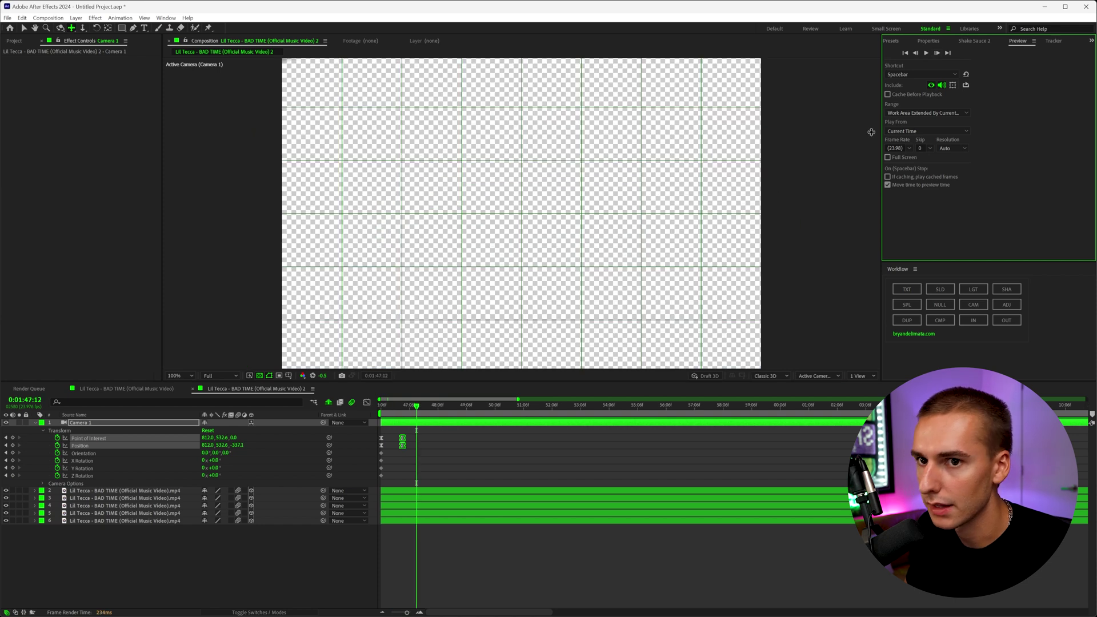
pyautogui.click(404, 443)
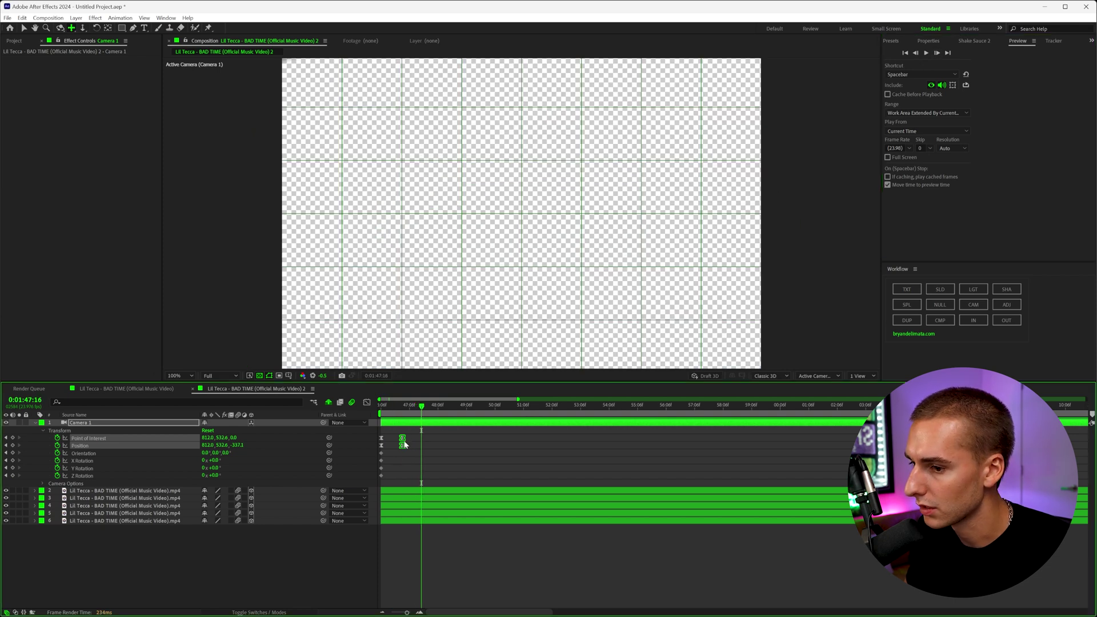
pyautogui.moveTo(403, 444); pyautogui.dragTo(309, 409)
# Preview the retimed camera zoom from its first keyframe at 0:01:46:06
pyautogui.press('space')
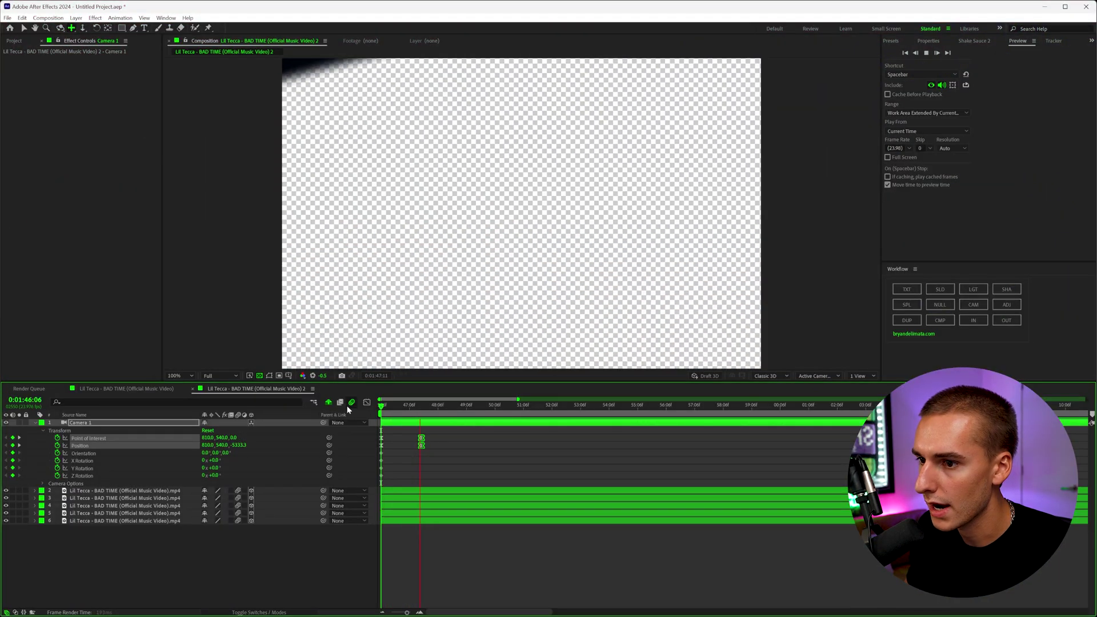
pyautogui.press('space')
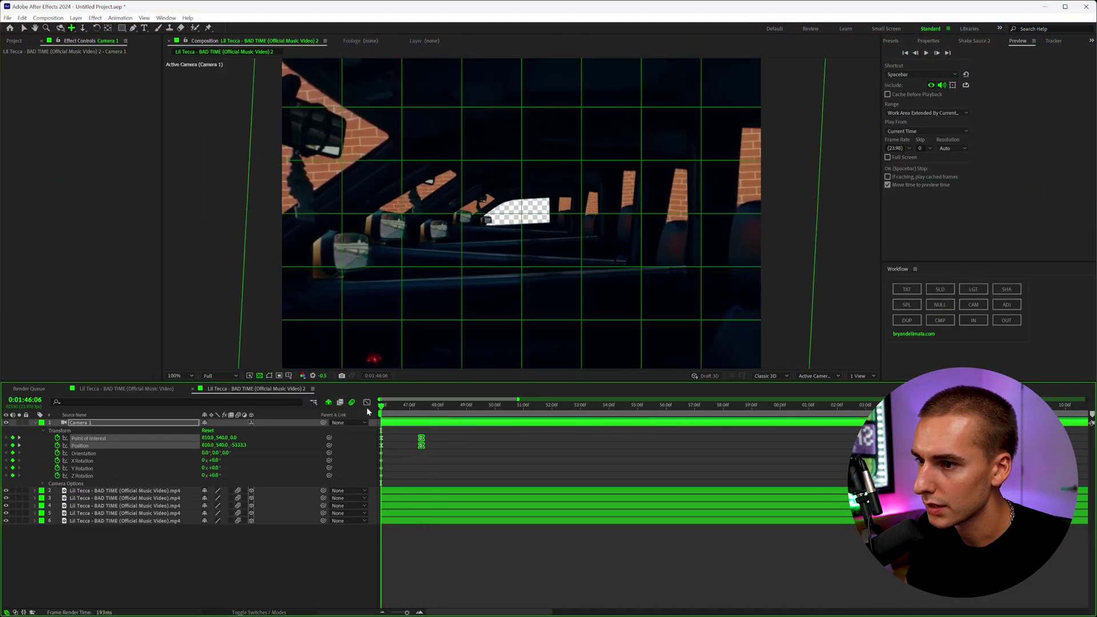
pyautogui.press('space')
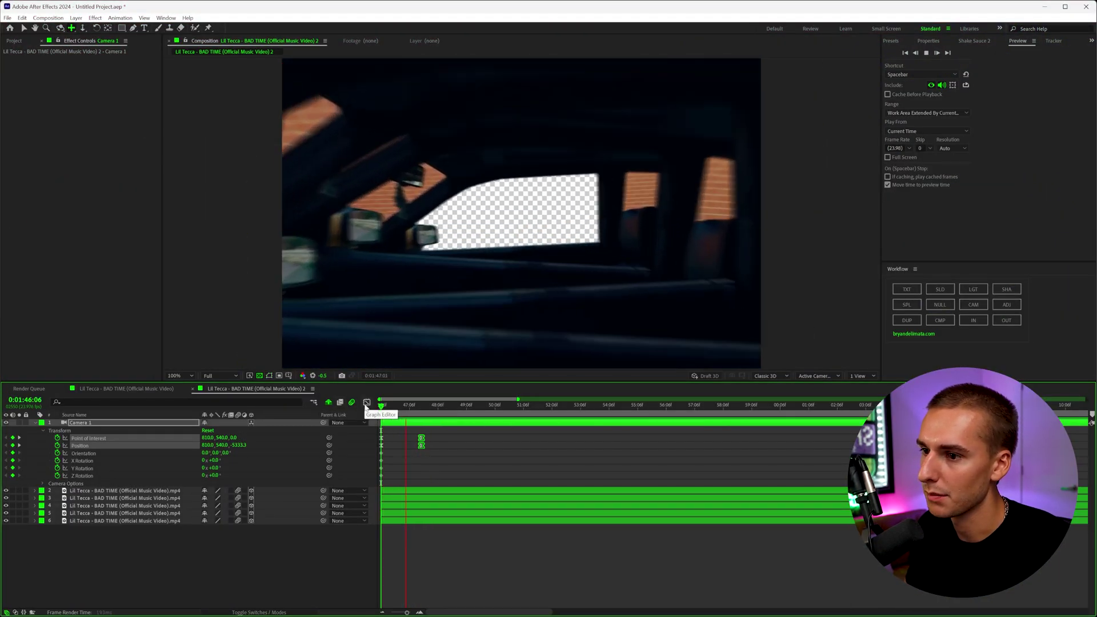
pyautogui.press('space')
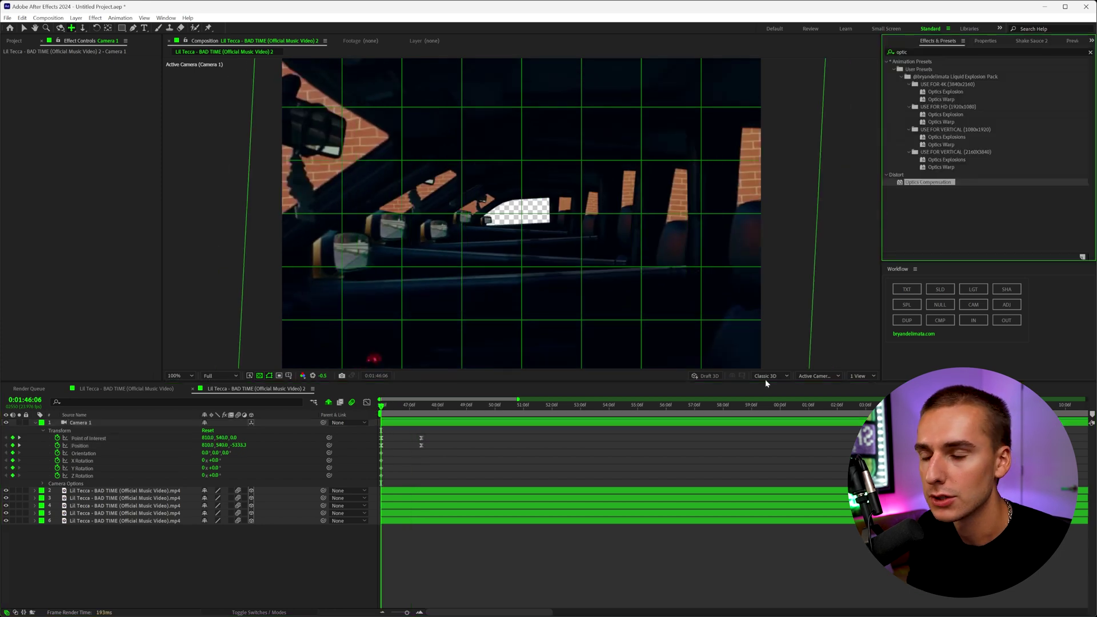
# Create an adjustment layer between the camera and the video layers, and apply Optics Compensation with Reverse Lens Distortion to it
pyautogui.rightClick(254, 591)
pyautogui.moveTo(268, 468)
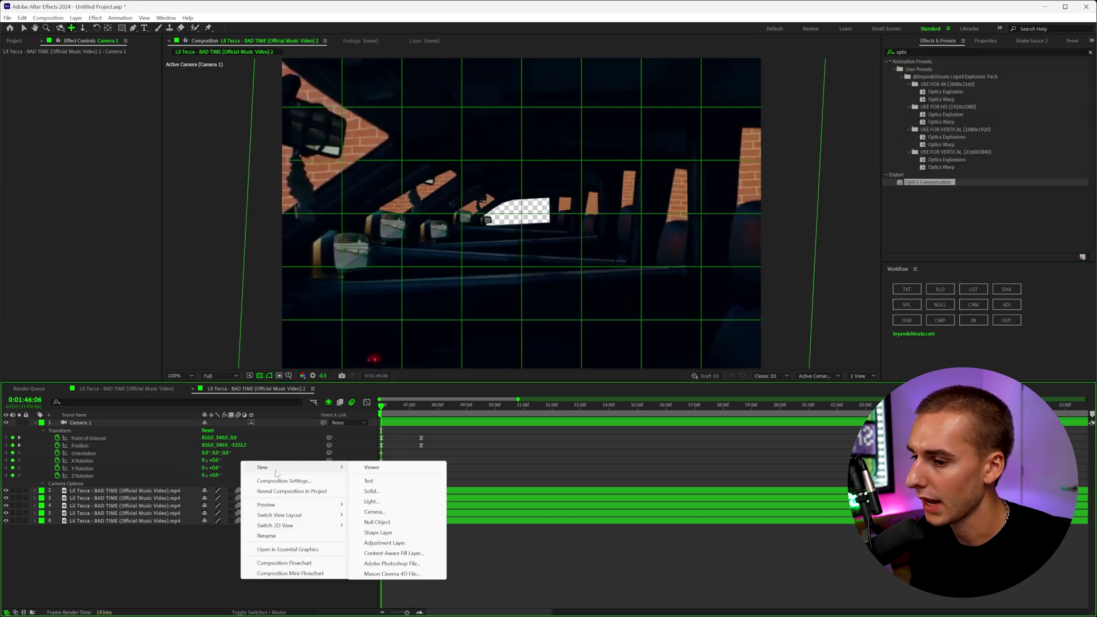
pyautogui.click(377, 543)
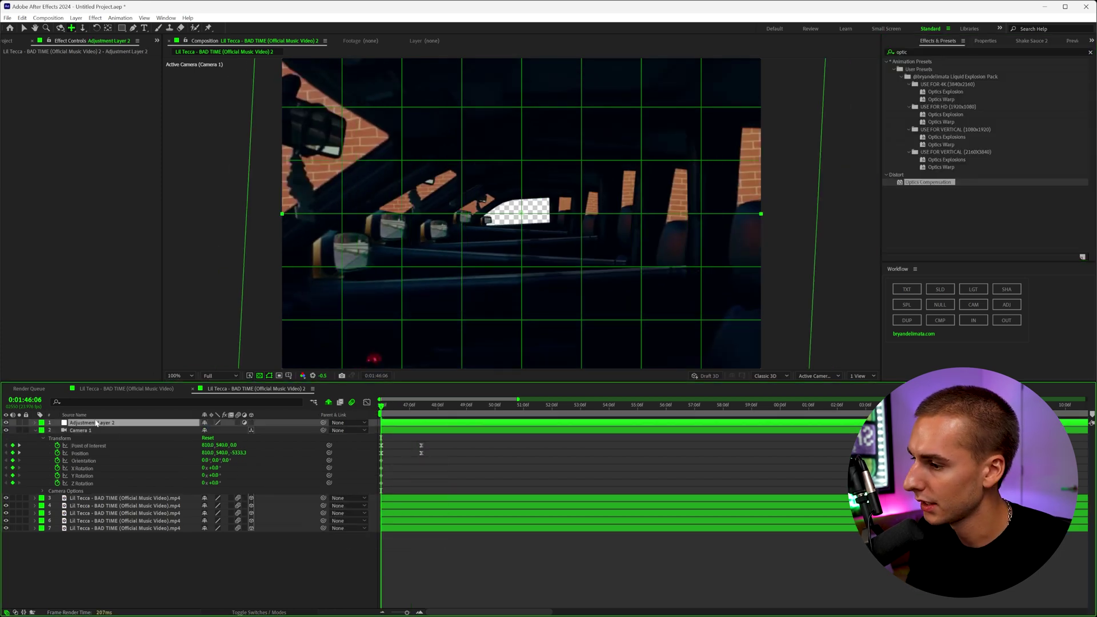
pyautogui.moveTo(96, 422); pyautogui.dragTo(94, 492)
pyautogui.moveTo(928, 182); pyautogui.dragTo(571, 491)
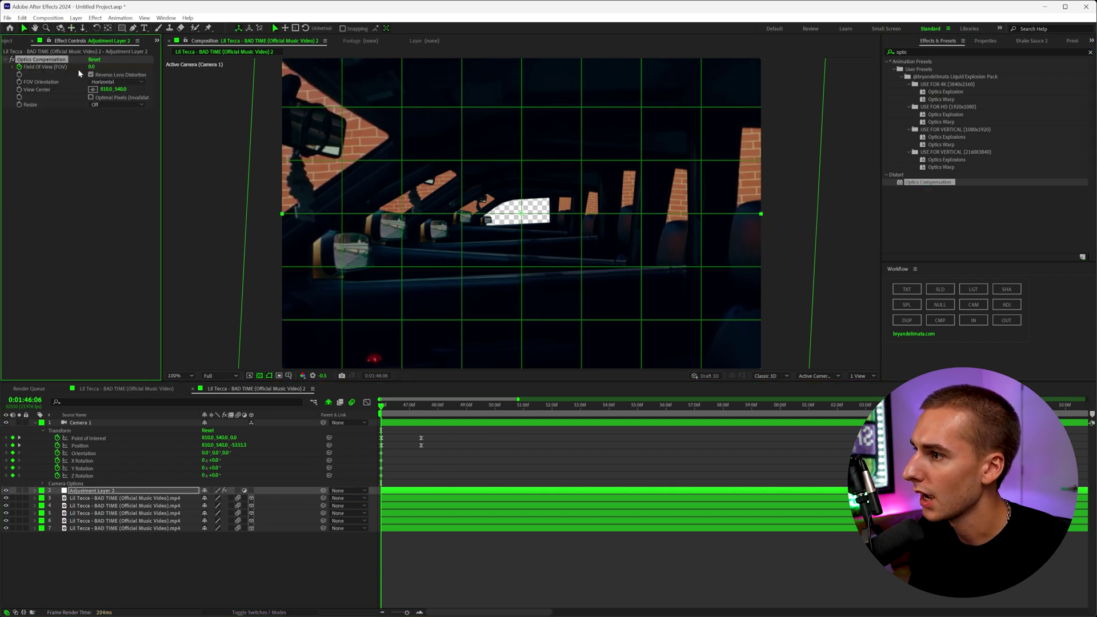
# Animate the Optics Compensation field of view from 38.2 at 0:01:46:06 to about 84.3 at 0:01:47:16, and return to the start
pyautogui.moveTo(96, 67); pyautogui.dragTo(265, 71)
pyautogui.click(422, 411)
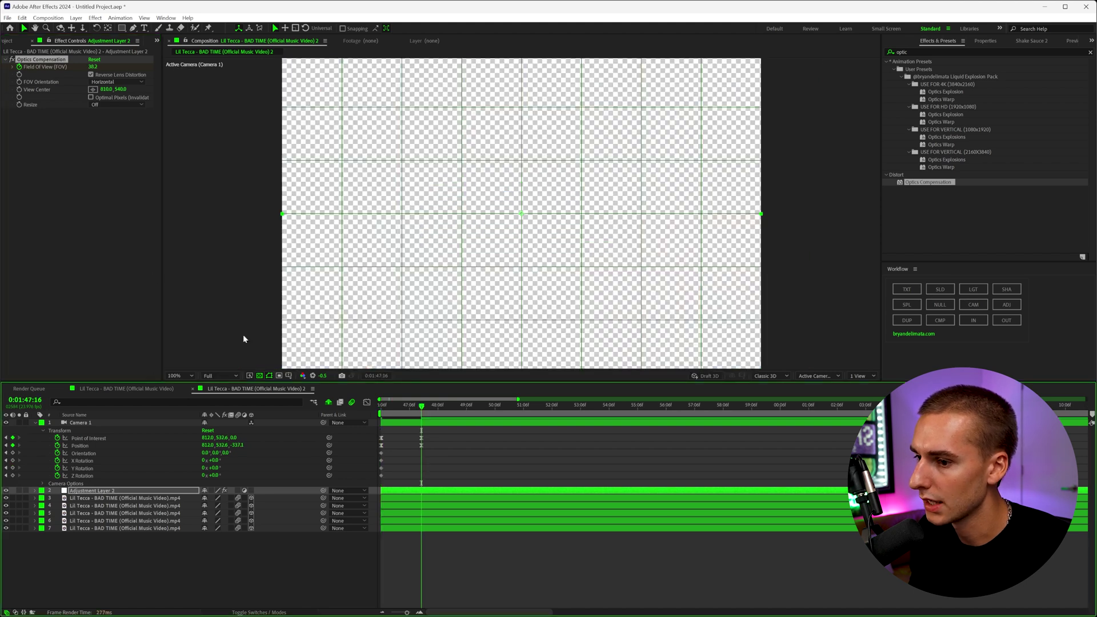
pyautogui.moveTo(95, 66); pyautogui.dragTo(143, 67)
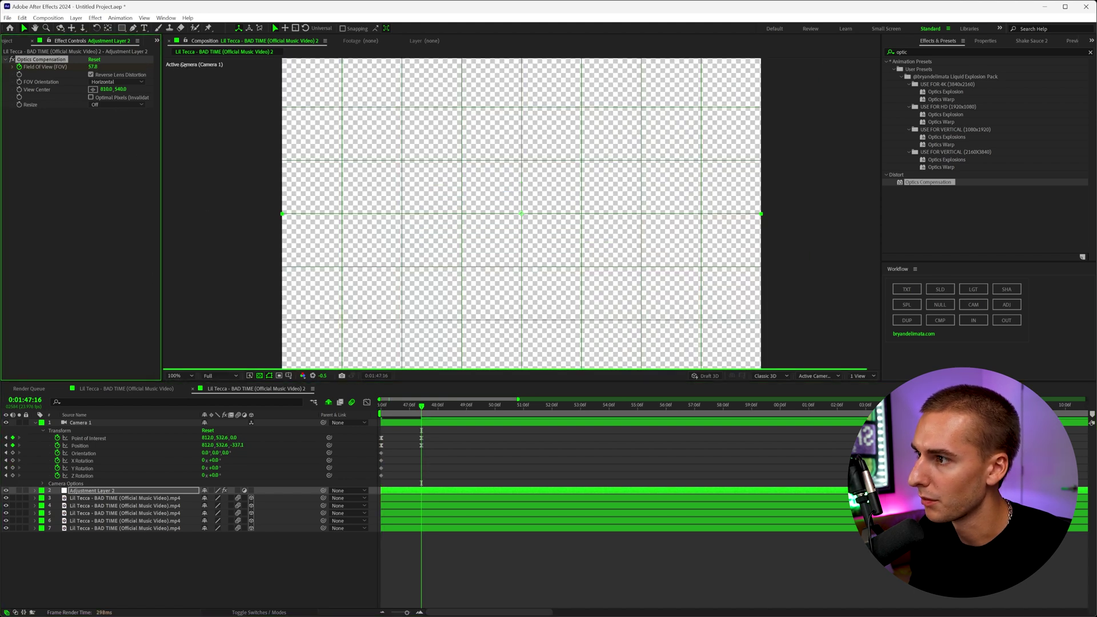
pyautogui.moveTo(416, 416); pyautogui.dragTo(358, 409)
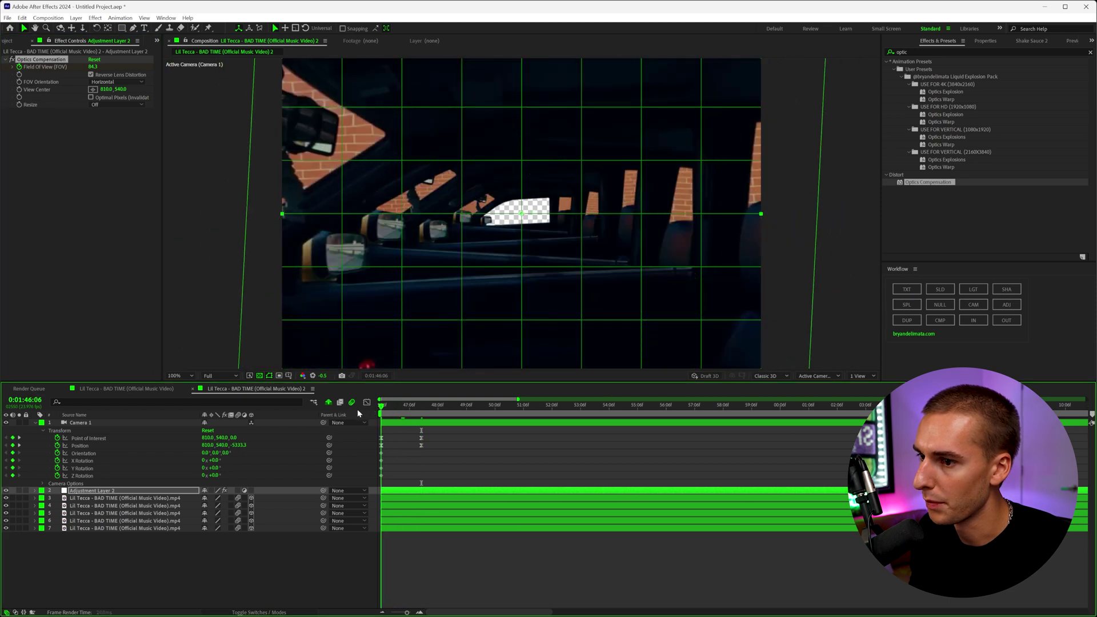
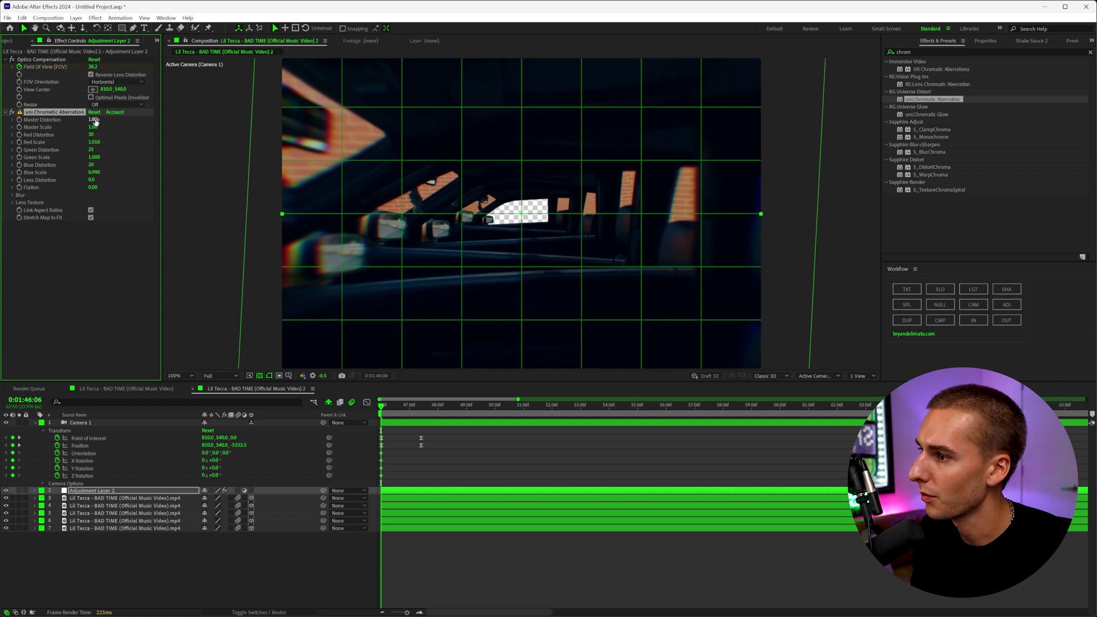
# Set the Chromatic Aberration effect's Master Scale to 0.25 and preview the zoom from its start
pyautogui.moveTo(81, 120); pyautogui.dragTo(87, 128)
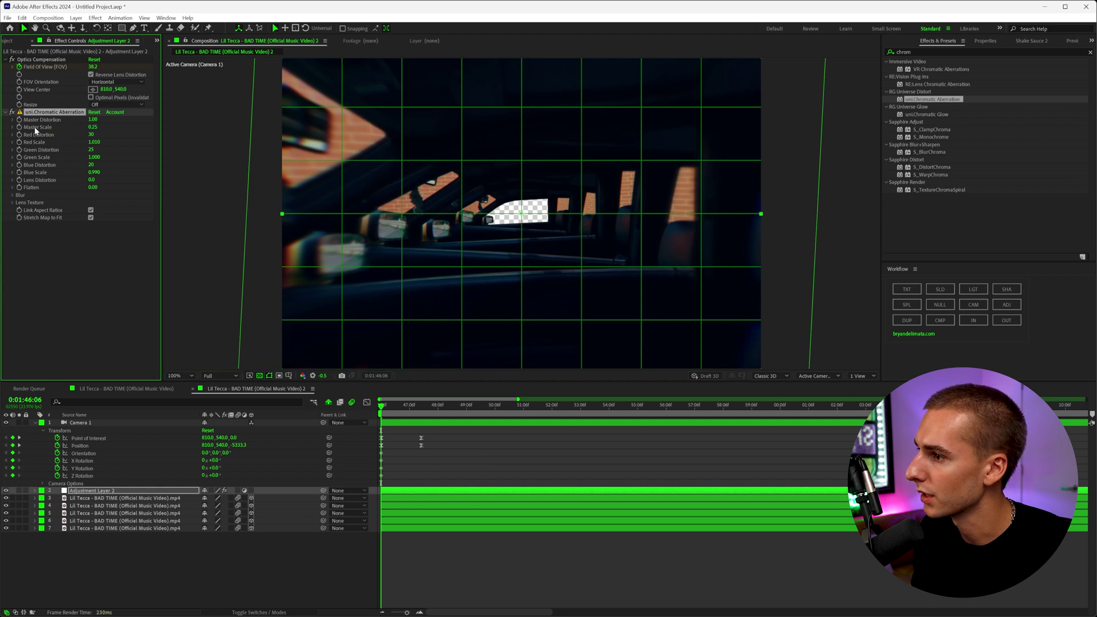
pyautogui.press('space')
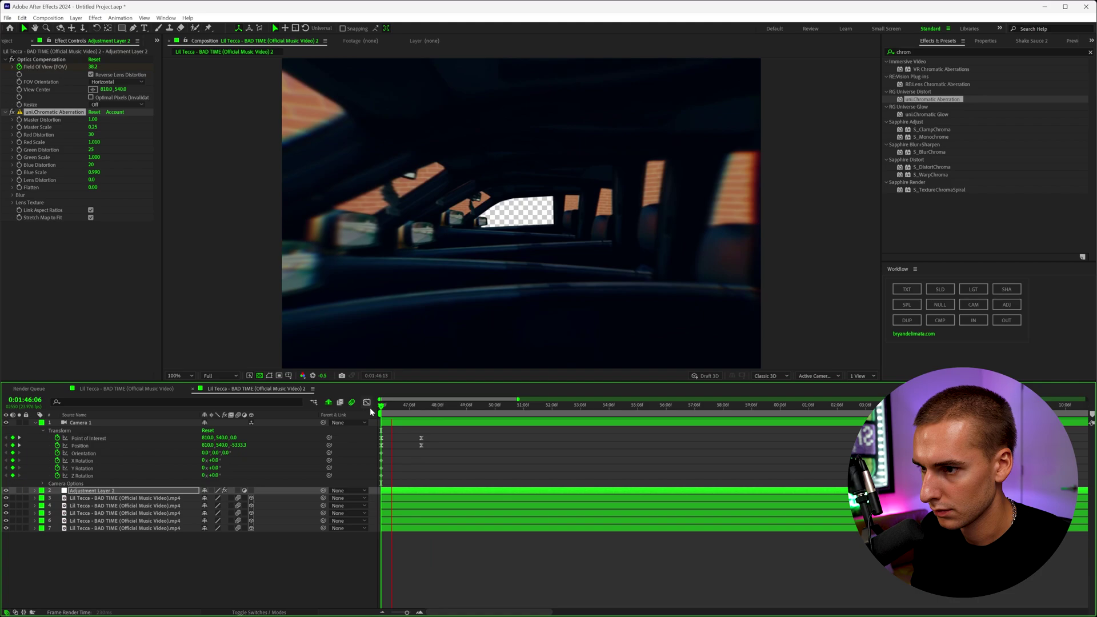
pyautogui.click(384, 405)
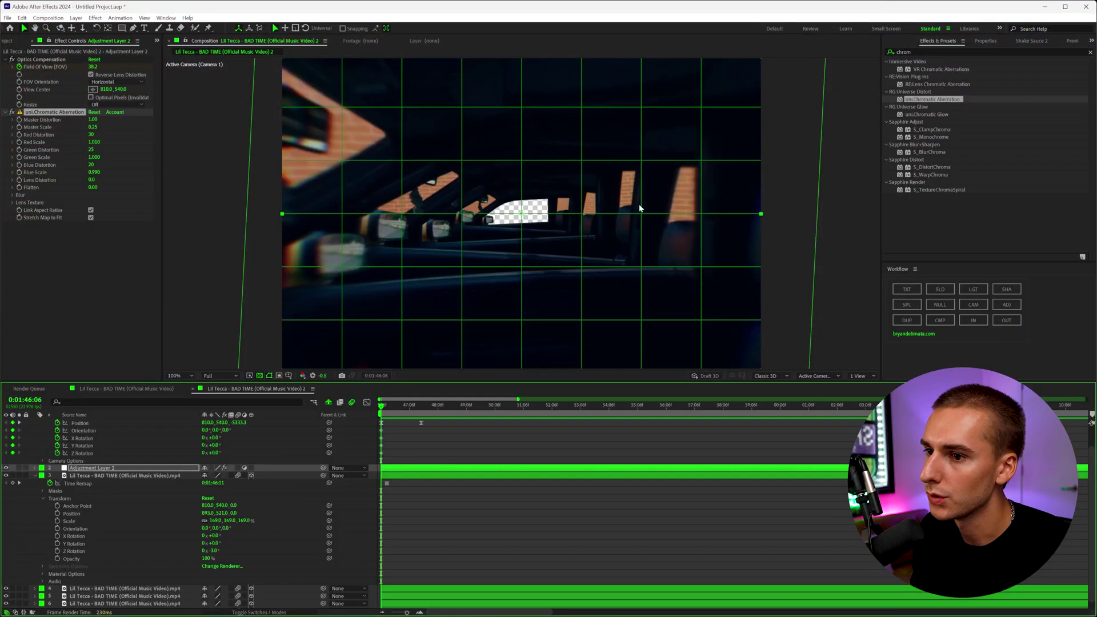
# Animate layer 3's Z Rotation from -3° at 0:01:46:06 to 3° at 0:01:47:16
pyautogui.click(57, 551)
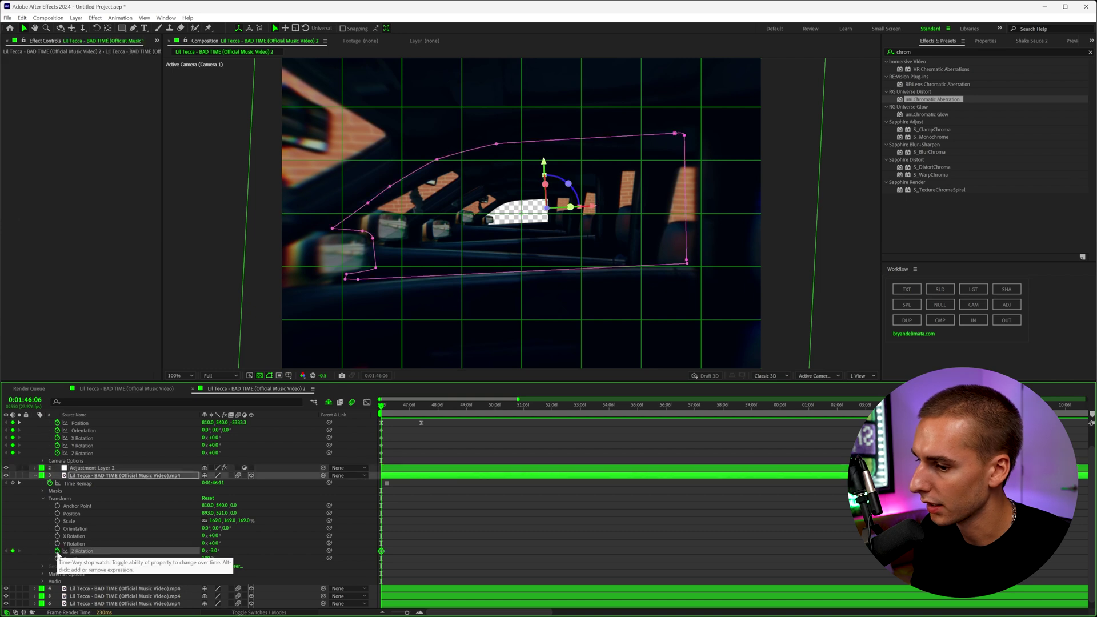
pyautogui.click(421, 407)
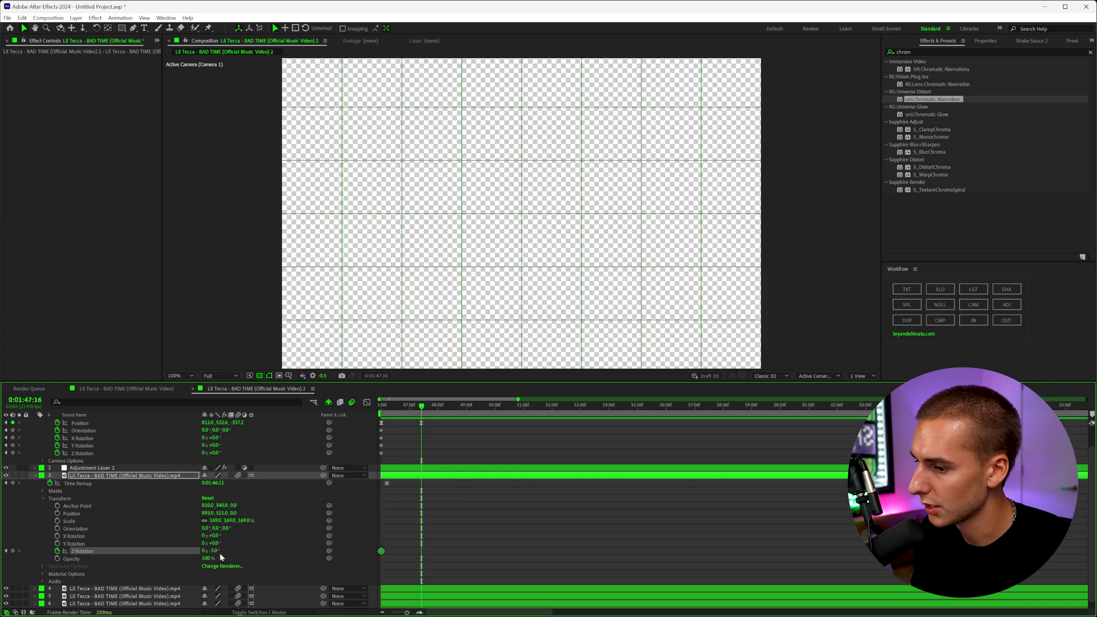
pyautogui.click(215, 552)
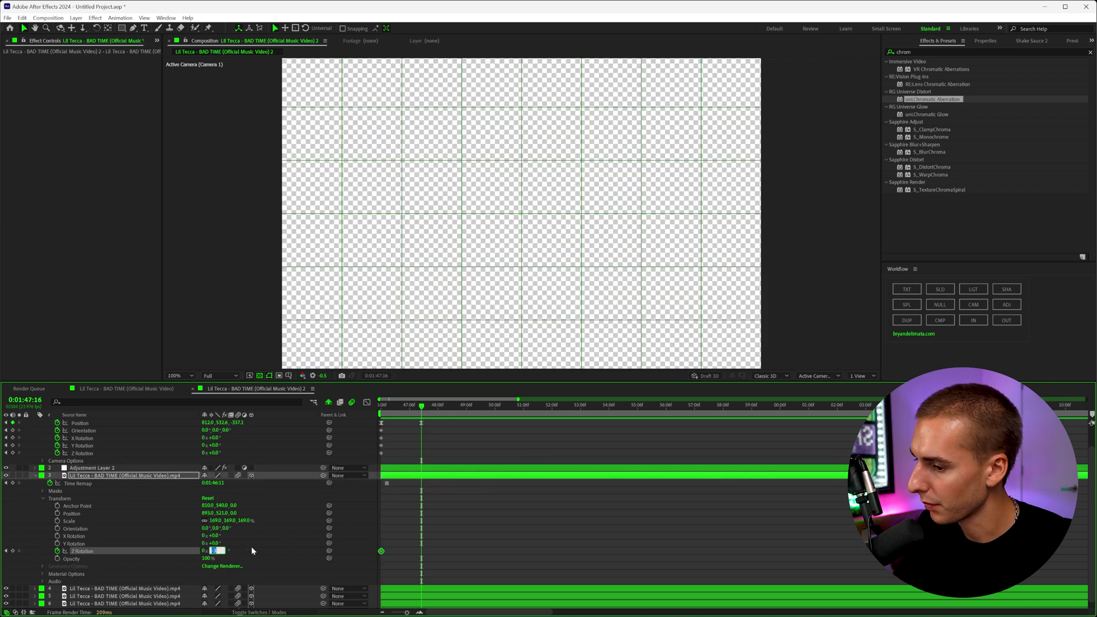
pyautogui.write('3')
pyautogui.click(280, 544)
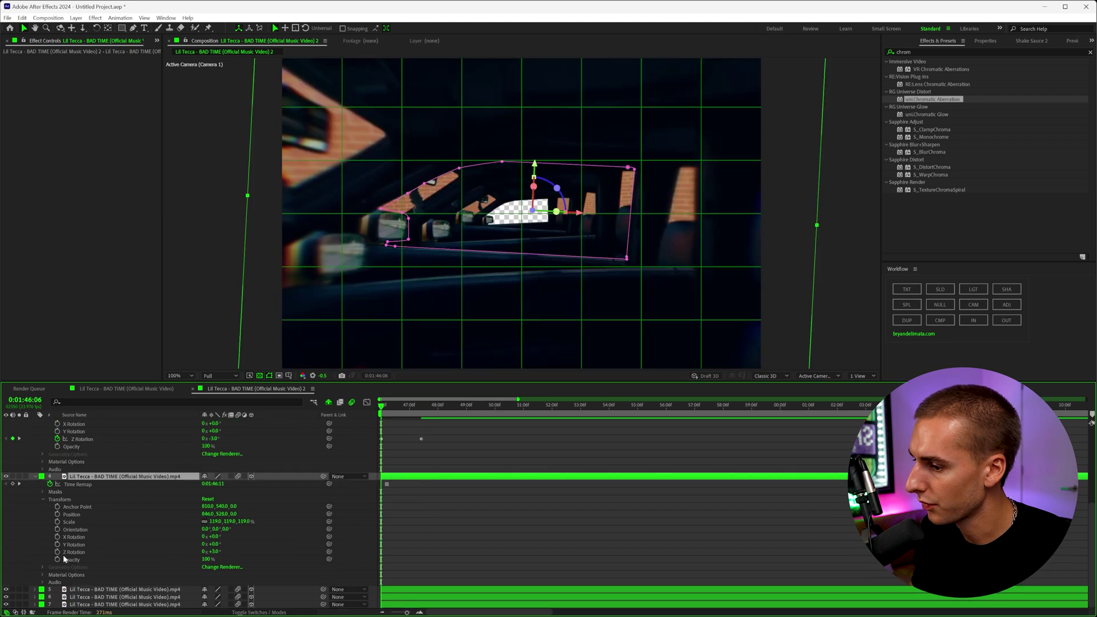
# Animate layer 4's Z Rotation from 3° at 0:01:46:06 to 0° at 0:01:47:16 and check the motion
pyautogui.click(57, 553)
pyautogui.press('k')
pyautogui.click(215, 552)
pyautogui.write('-3')
pyautogui.click(419, 545)
pyautogui.moveTo(416, 412); pyautogui.dragTo(395, 413)
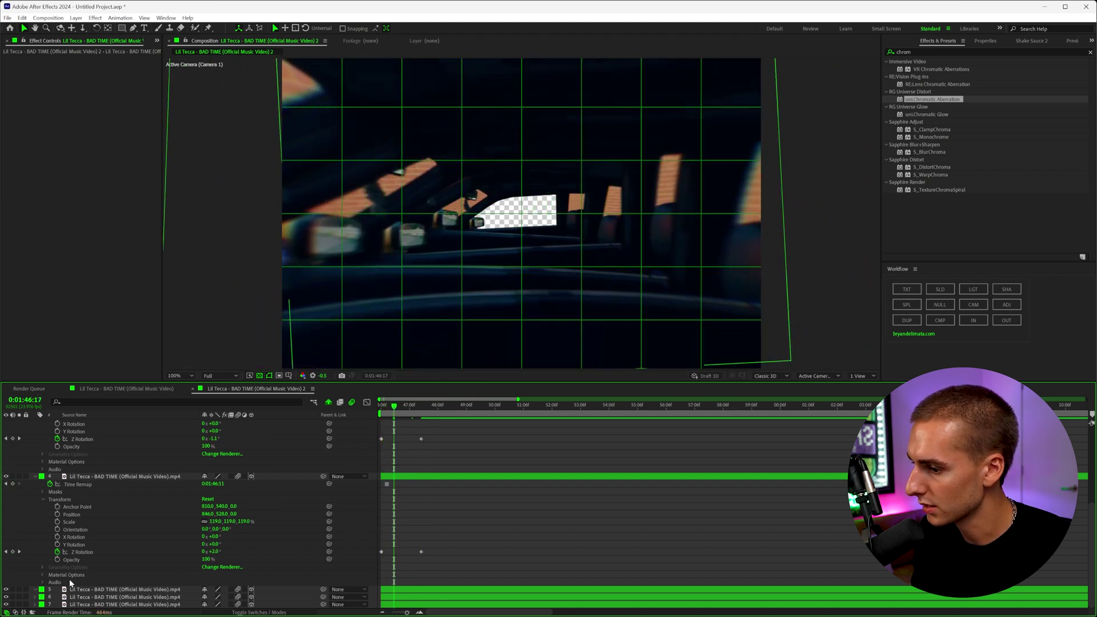
# Animate layer 5's Z Rotation from -3° at 0:01:46:06 to 3° at 0:01:47:16
pyautogui.click(35, 589)
pyautogui.click(43, 567)
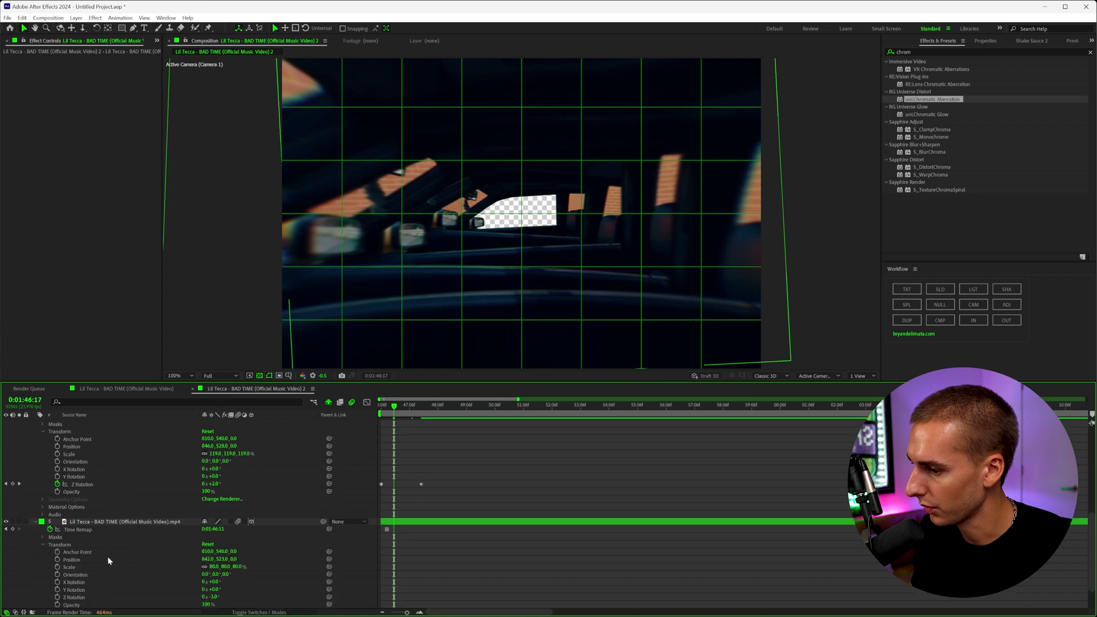
pyautogui.press('j')
pyautogui.click(58, 560)
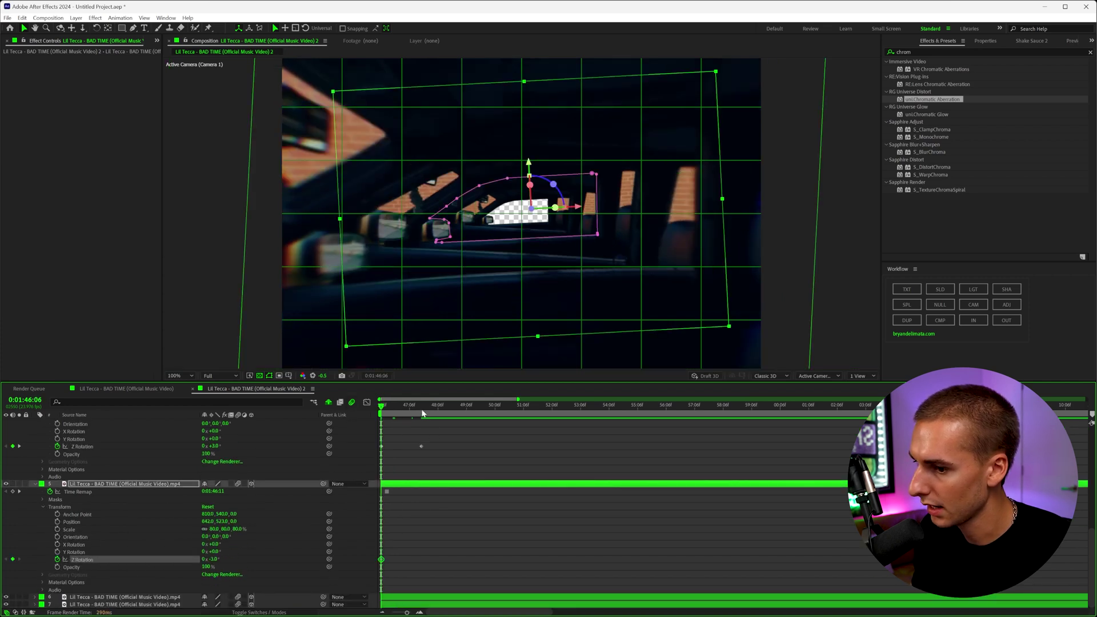
pyautogui.click(422, 414)
pyautogui.click(213, 559)
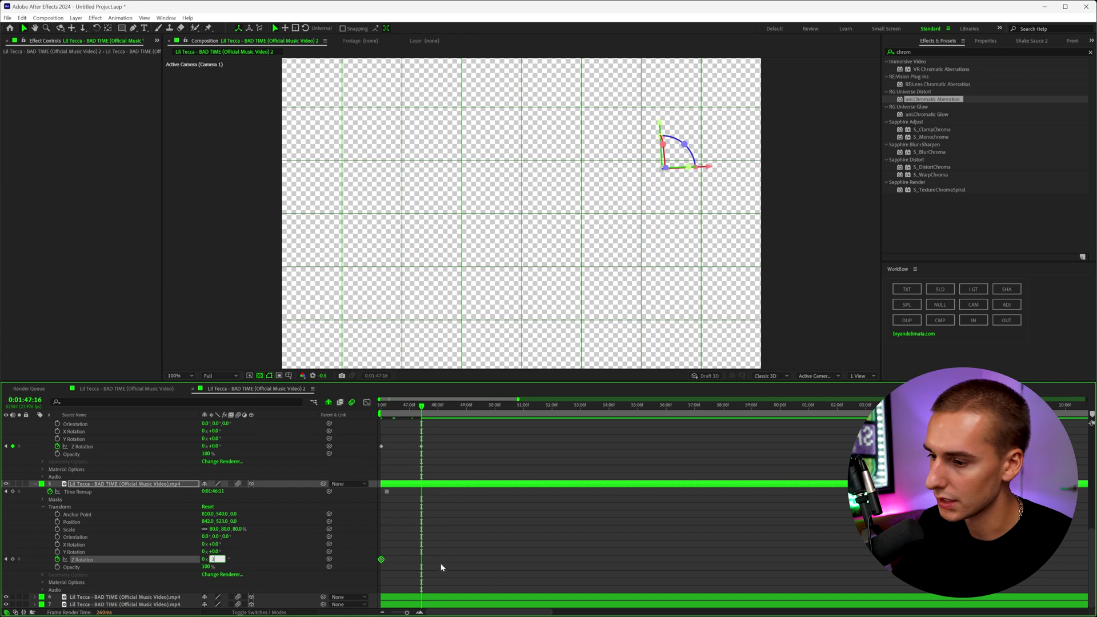
pyautogui.click(434, 562)
# Animate layer 6's Z Rotation from 3° at 0:01:46:06 to -3° at 0:01:47:16 and check the motion
pyautogui.click(35, 484)
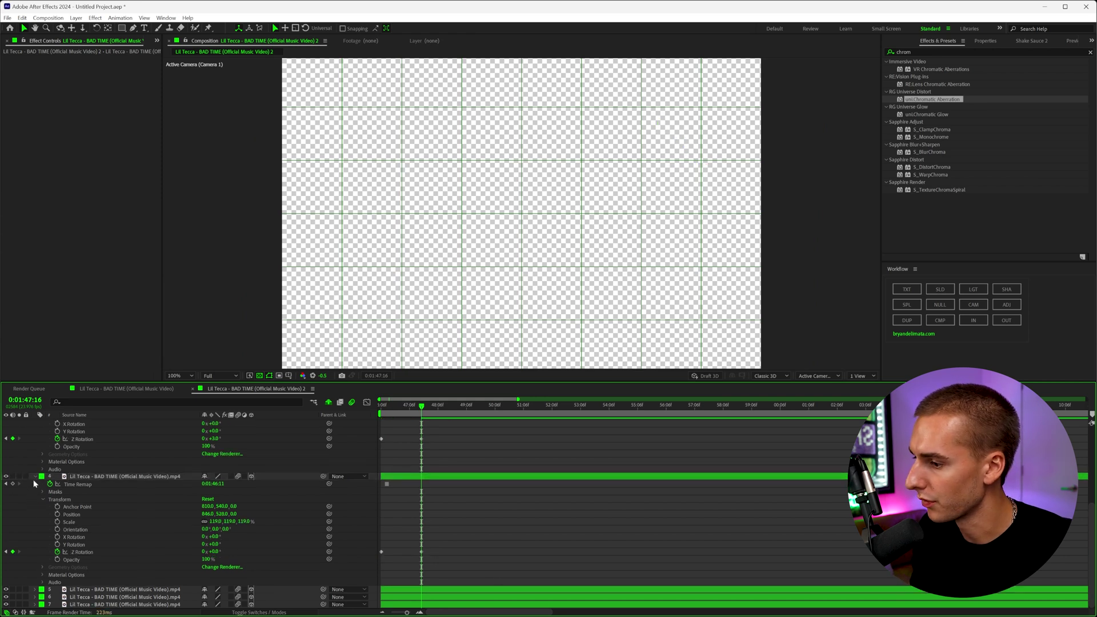
pyautogui.click(35, 477)
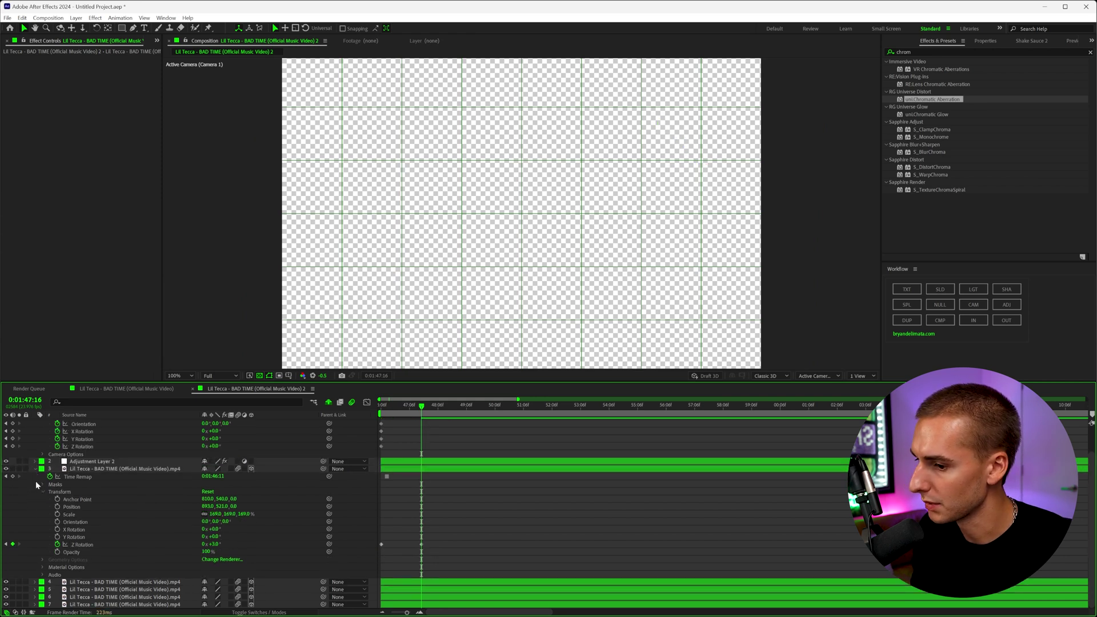
pyautogui.click(34, 596)
pyautogui.scroll(-3, 73, 585)
pyautogui.click(57, 567)
pyautogui.click(382, 405)
pyautogui.moveTo(382, 404); pyautogui.dragTo(401, 410)
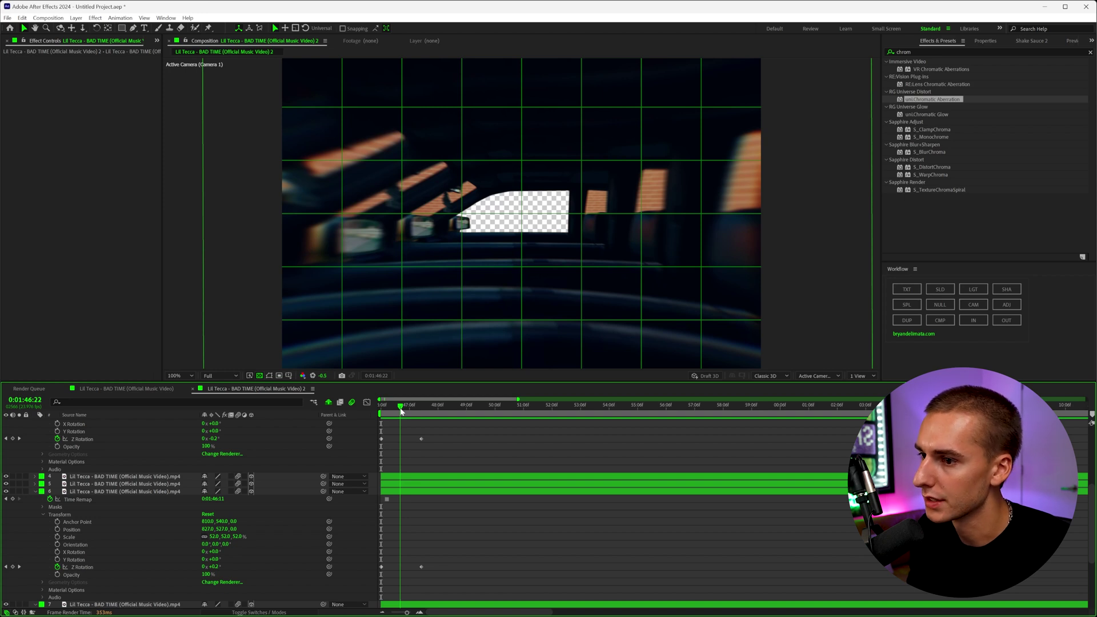
# Move the last Z Rotation keyframes earlier, to about 0:01:47:01 on layer 3 and about 0:01:47:08 on layer 6
pyautogui.scroll(3, 421, 443)
pyautogui.moveTo(418, 508); pyautogui.dragTo(404, 508)
pyautogui.scroll(-2, 423, 531)
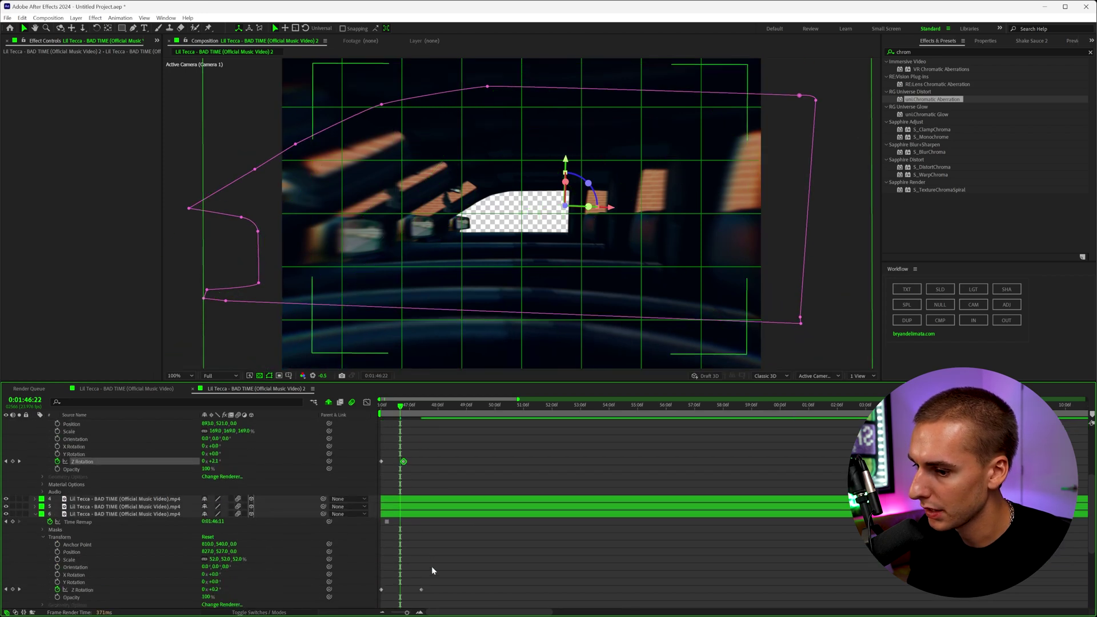
pyautogui.moveTo(421, 590); pyautogui.dragTo(412, 590)
# Move layer 5's last Z Rotation keyframe to about 0:01:47:09 and delay layer 4's first one to about 0:01:46:19
pyautogui.click(124, 507)
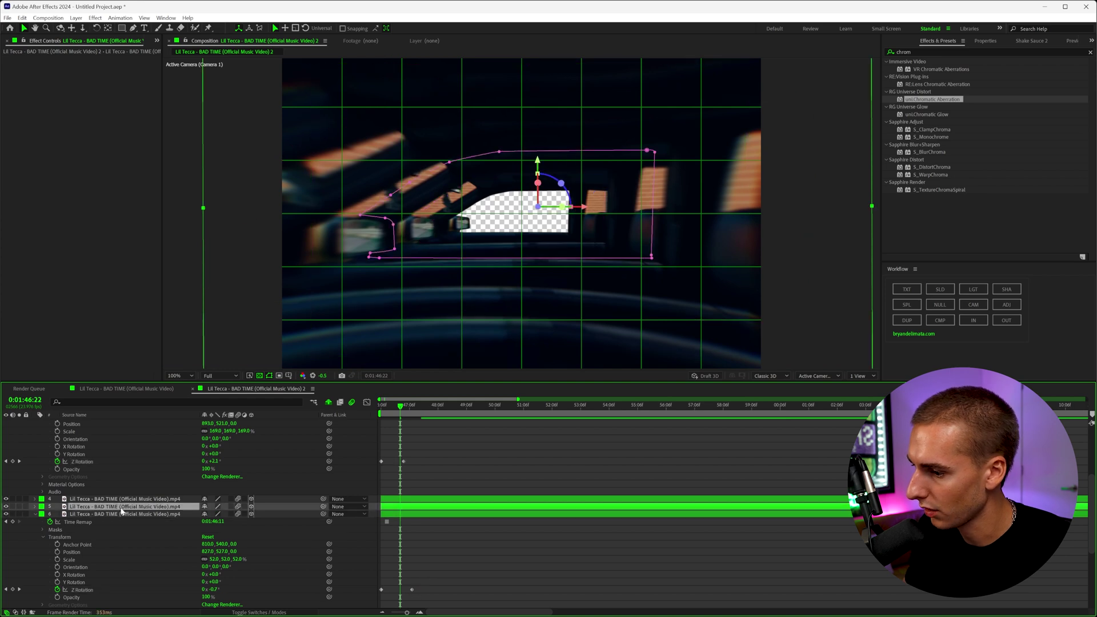
pyautogui.press('u')
pyautogui.moveTo(421, 521); pyautogui.dragTo(412, 515)
pyautogui.click(394, 498)
pyautogui.press('u')
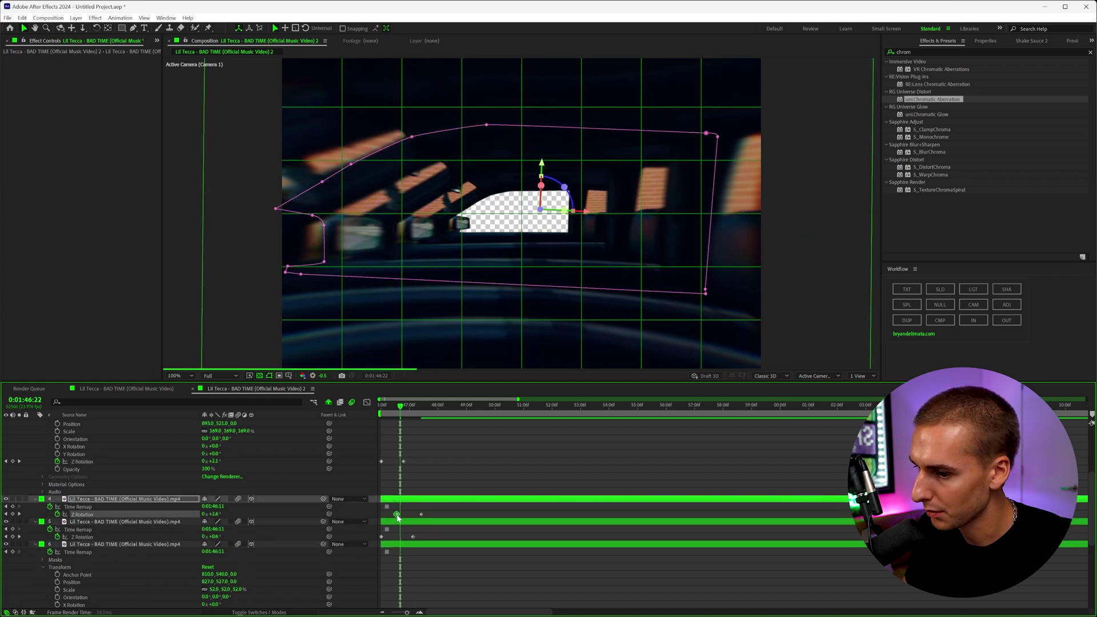
# Delay layer 7's first Z Rotation keyframe of -3° to about 0:01:46:20 and preview the staggered rotations
pyautogui.scroll(-3, 415, 525)
pyautogui.scroll(-2, 394, 571)
pyautogui.moveTo(381, 575); pyautogui.dragTo(400, 572)
pyautogui.moveTo(400, 406); pyautogui.dragTo(337, 407)
pyautogui.press('space')
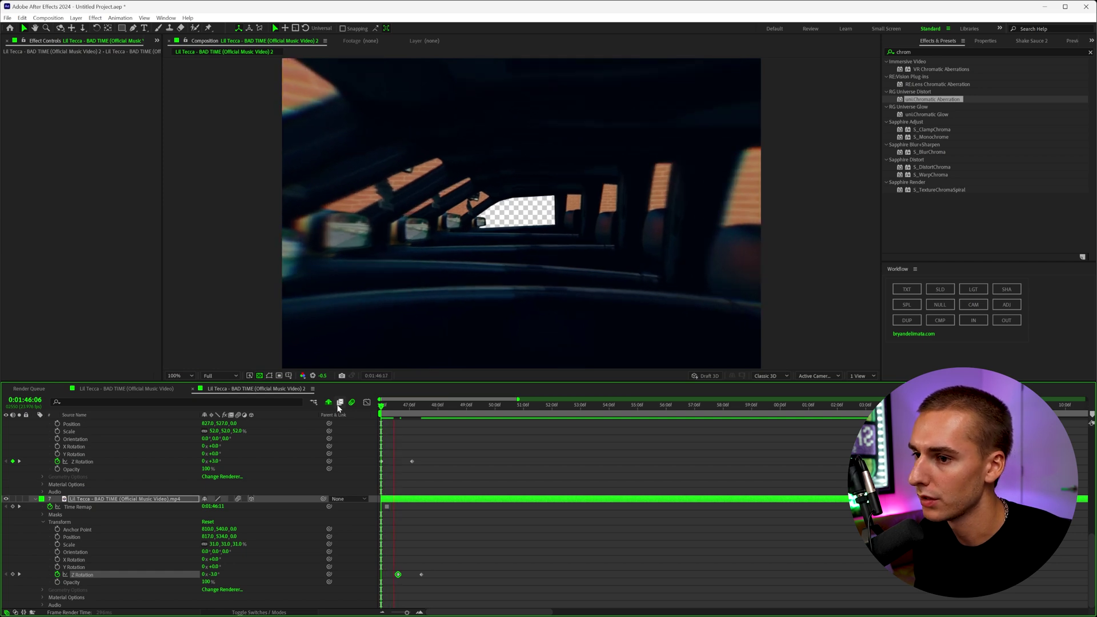
# Apply Easy Ease to the Z Rotation keyframes of the nested freeze-frame layers, from layer 7 upwards
pyautogui.moveTo(431, 566); pyautogui.dragTo(353, 591)
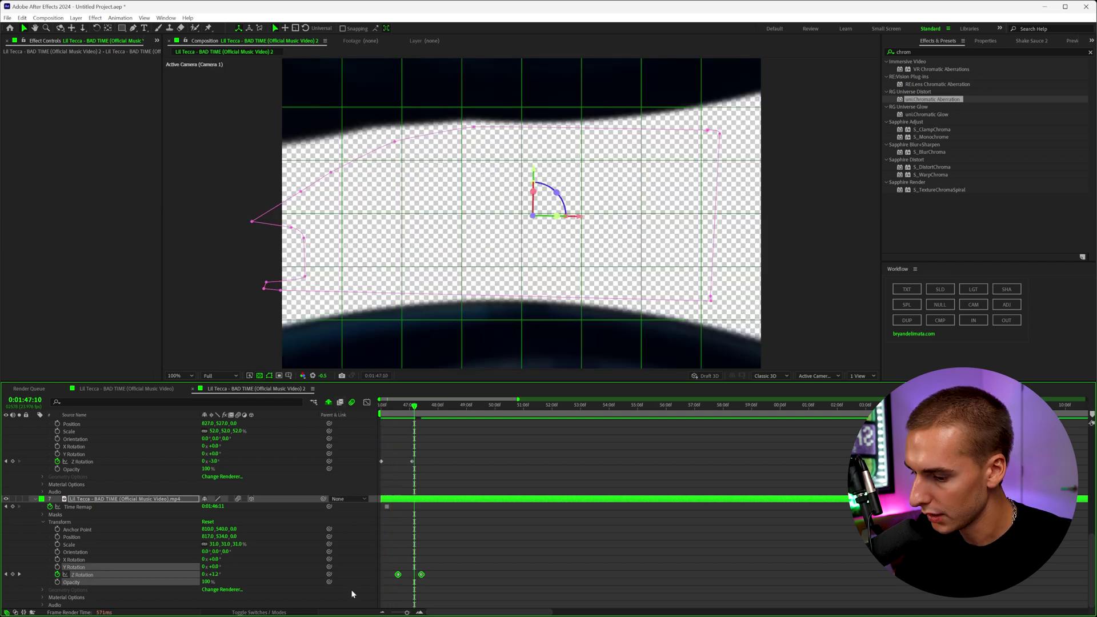
pyautogui.press('F9')
pyautogui.moveTo(434, 453); pyautogui.dragTo(343, 468)
pyautogui.press('F9')
pyautogui.scroll(5, 451, 461)
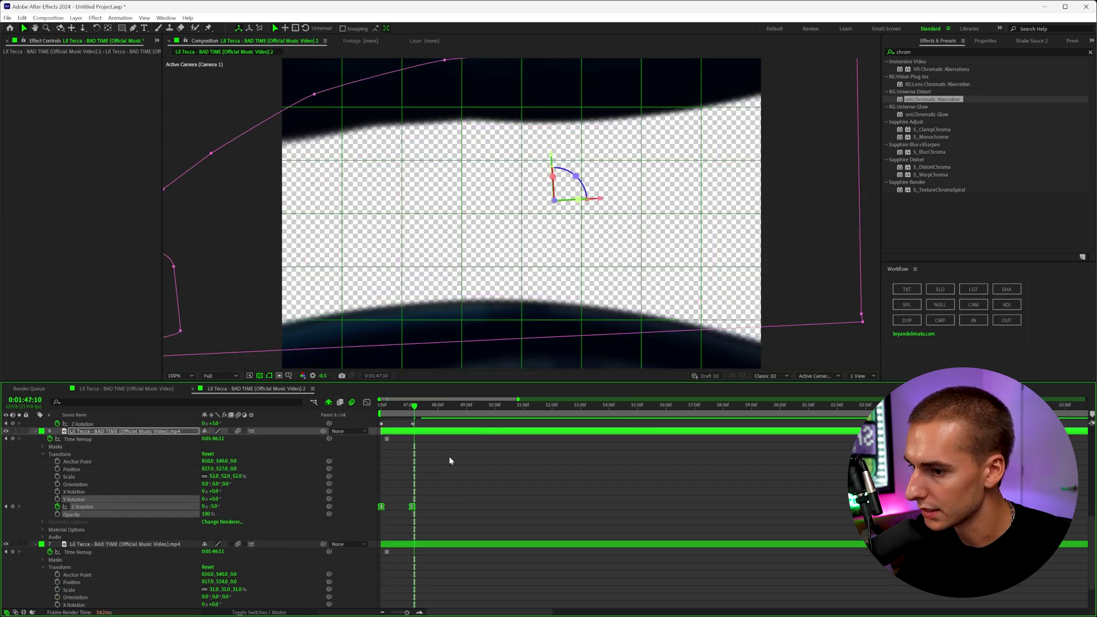
pyautogui.moveTo(425, 494); pyautogui.dragTo(375, 489)
pyautogui.press('F9')
pyautogui.moveTo(426, 460); pyautogui.dragTo(372, 472)
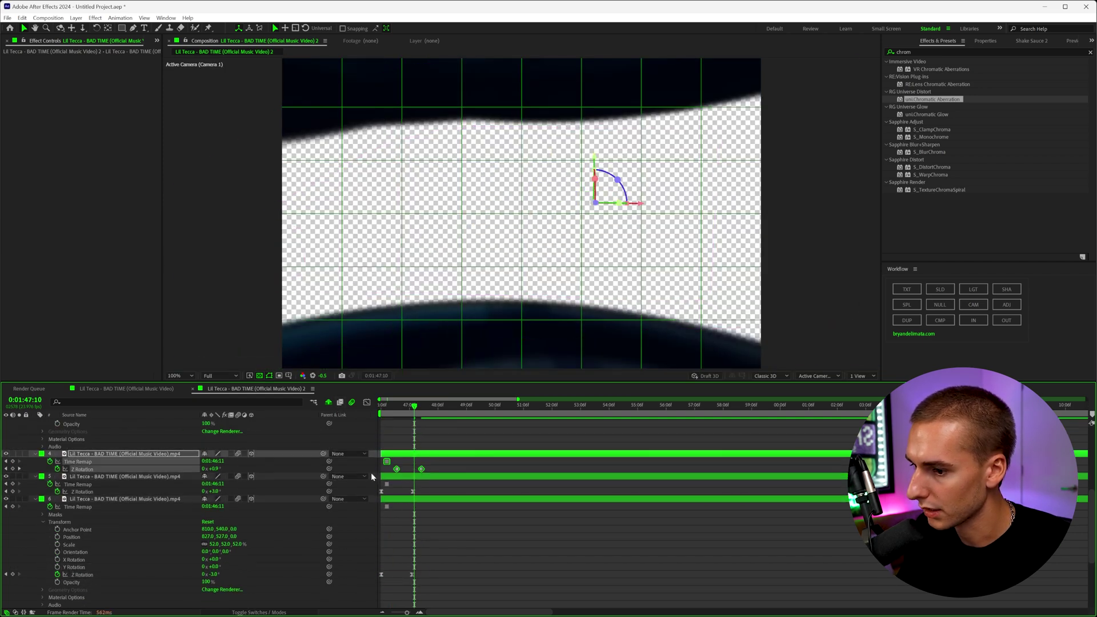
pyautogui.press('F9')
pyautogui.scroll(1, 448, 475)
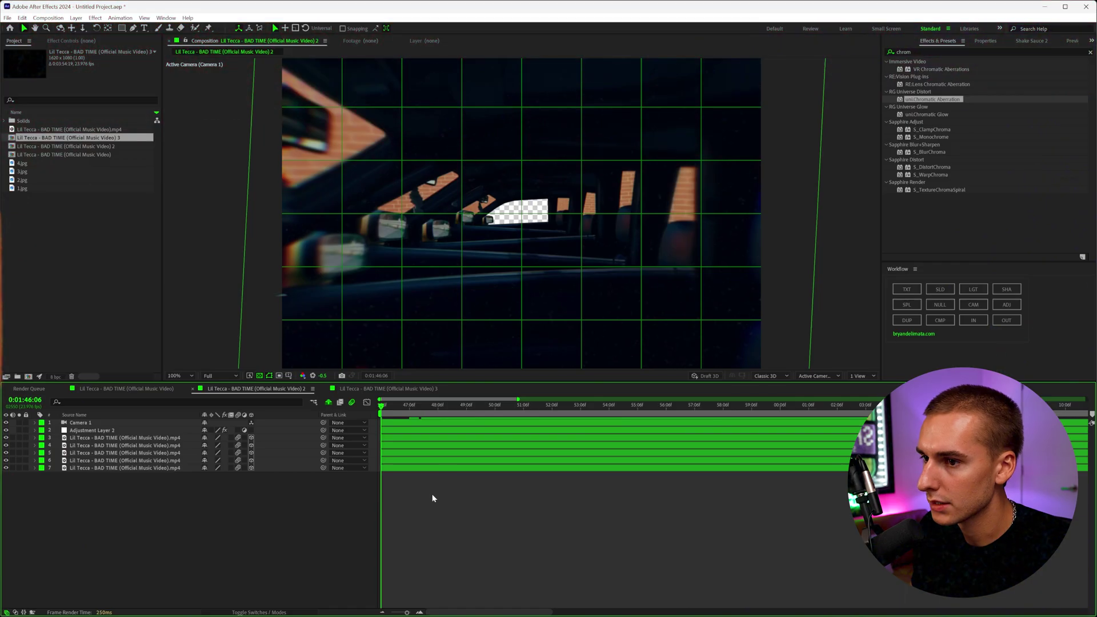
# Place the car-wash clip at the bottom of the layer stack, starting at 0:01:46:06, and preview the zoom into it
pyautogui.click(972, 320)
pyautogui.moveTo(114, 423); pyautogui.dragTo(117, 487)
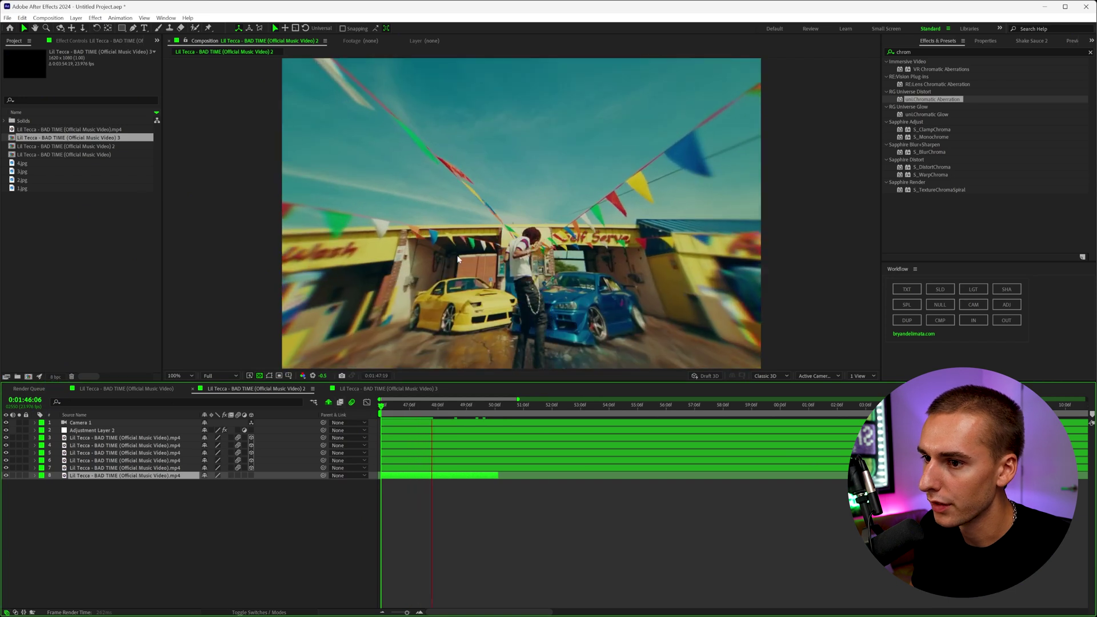
pyautogui.press('space')
pyautogui.moveTo(377, 415)
pyautogui.mouseDown()
pyautogui.moveTo(421, 421)
pyautogui.moveTo(381, 422)
pyautogui.mouseUp()
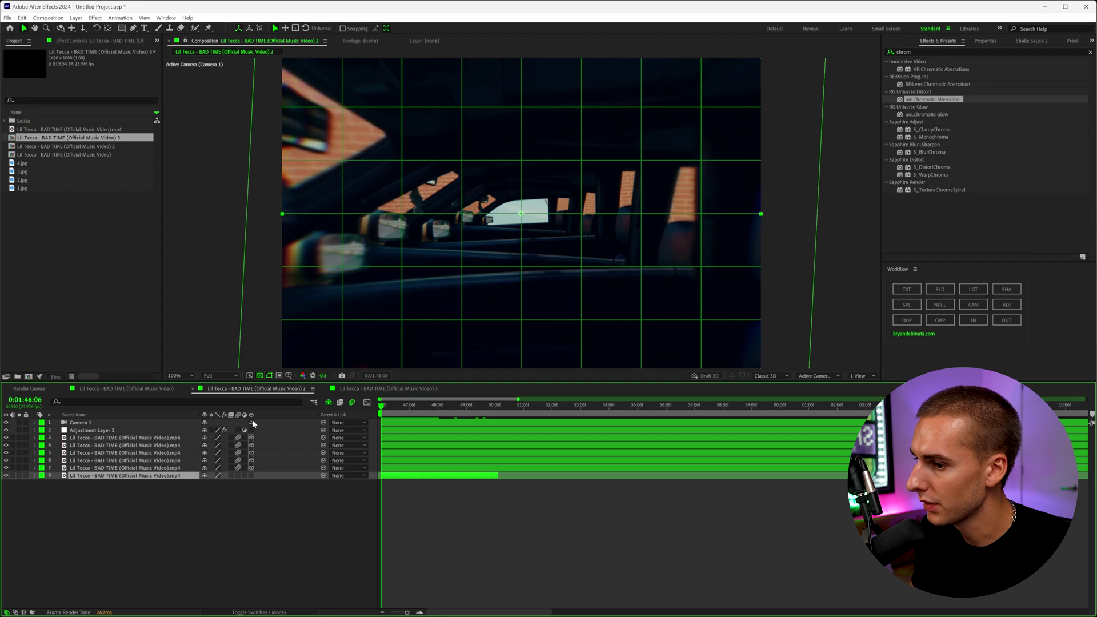
# Keyframe the car-wash clip at 0:01:46:06 with Scale 15% and Position 801, 539, fitting it inside the innermost window
pyautogui.press('s')
pyautogui.click(35, 475)
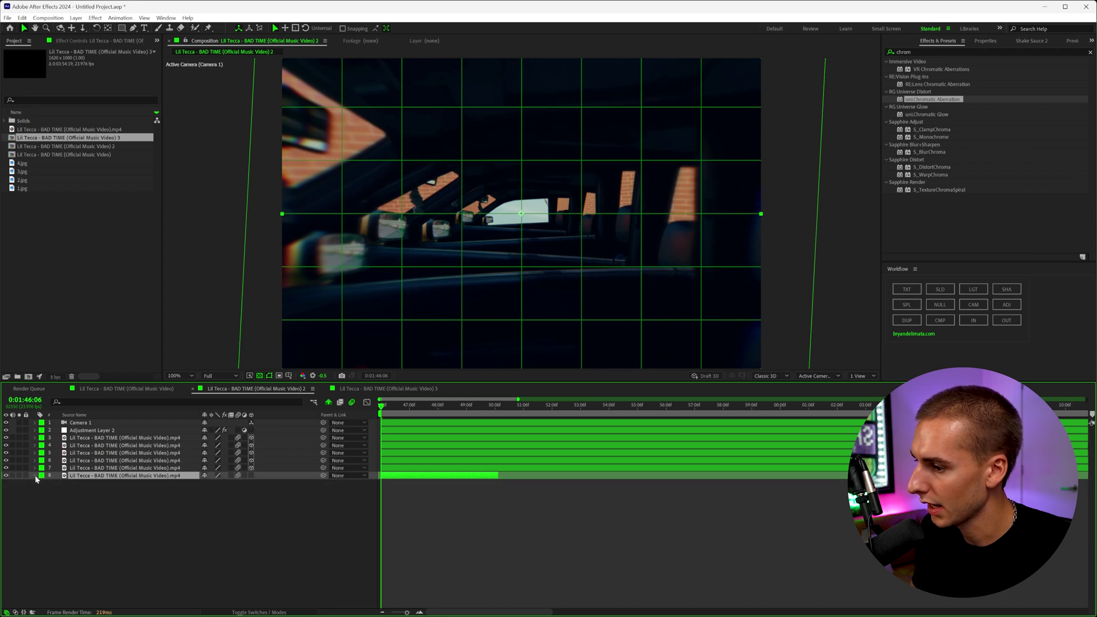
pyautogui.click(35, 476)
pyautogui.click(57, 498)
pyautogui.click(57, 505)
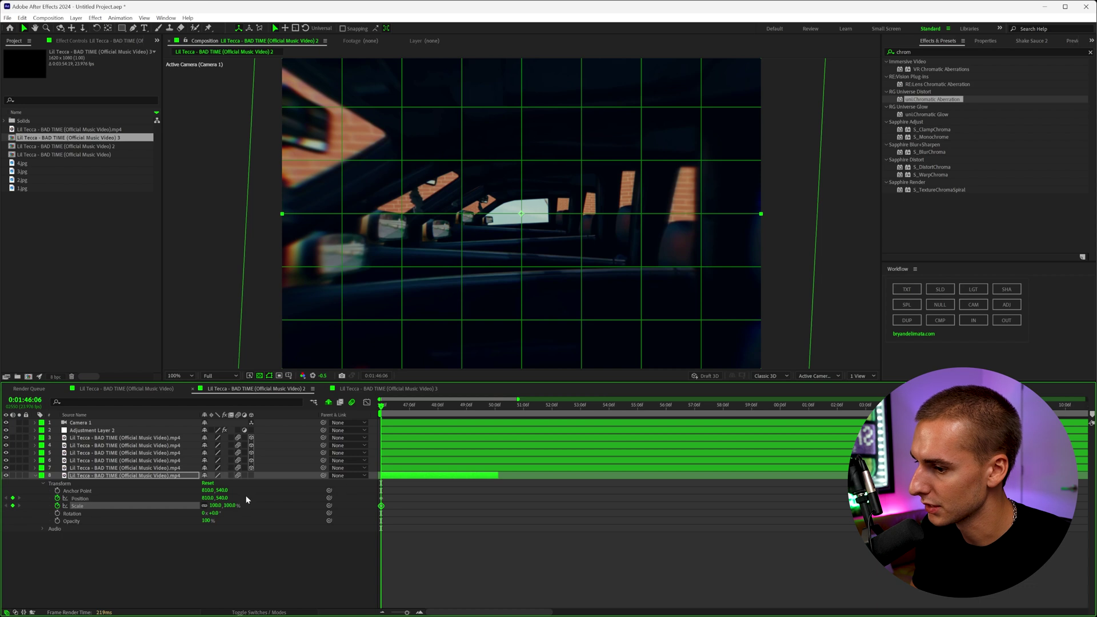
pyautogui.moveTo(216, 507); pyautogui.dragTo(183, 507)
pyautogui.moveTo(538, 209); pyautogui.dragTo(535, 208)
# Reset the car-wash clip's Position and Scale at the camera's final keyframe, 0:01:47:16, and preview the transition
pyautogui.click(431, 405)
pyautogui.moveTo(447, 411)
pyautogui.mouseDown()
pyautogui.moveTo(474, 414)
pyautogui.moveTo(435, 415)
pyautogui.mouseUp()
pyautogui.click(430, 431)
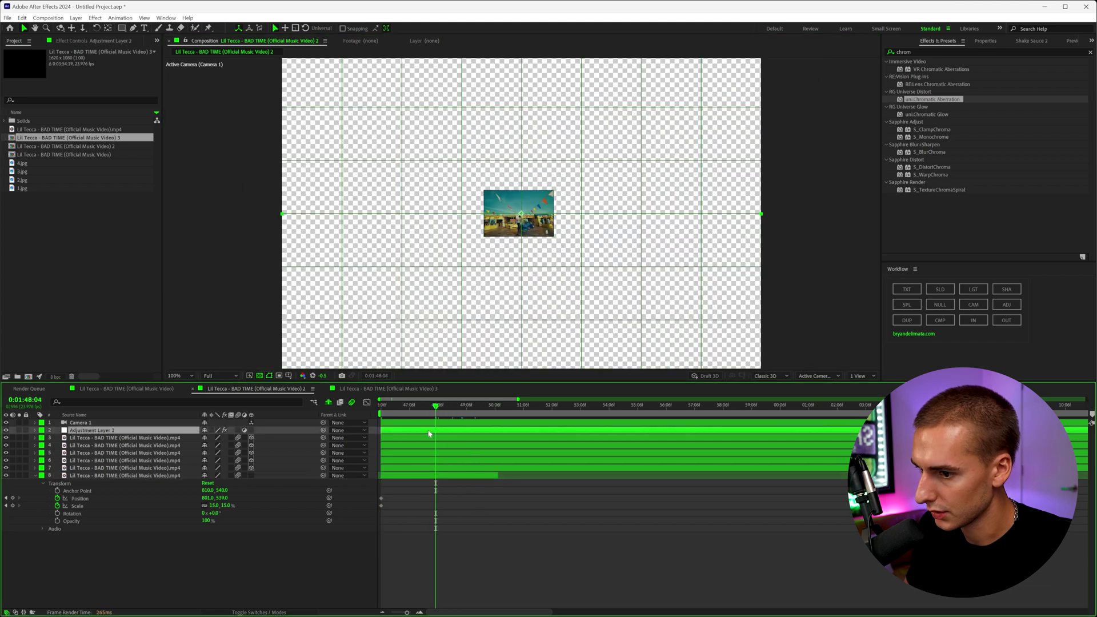
pyautogui.press('u')
pyautogui.click(435, 421)
pyautogui.press('u')
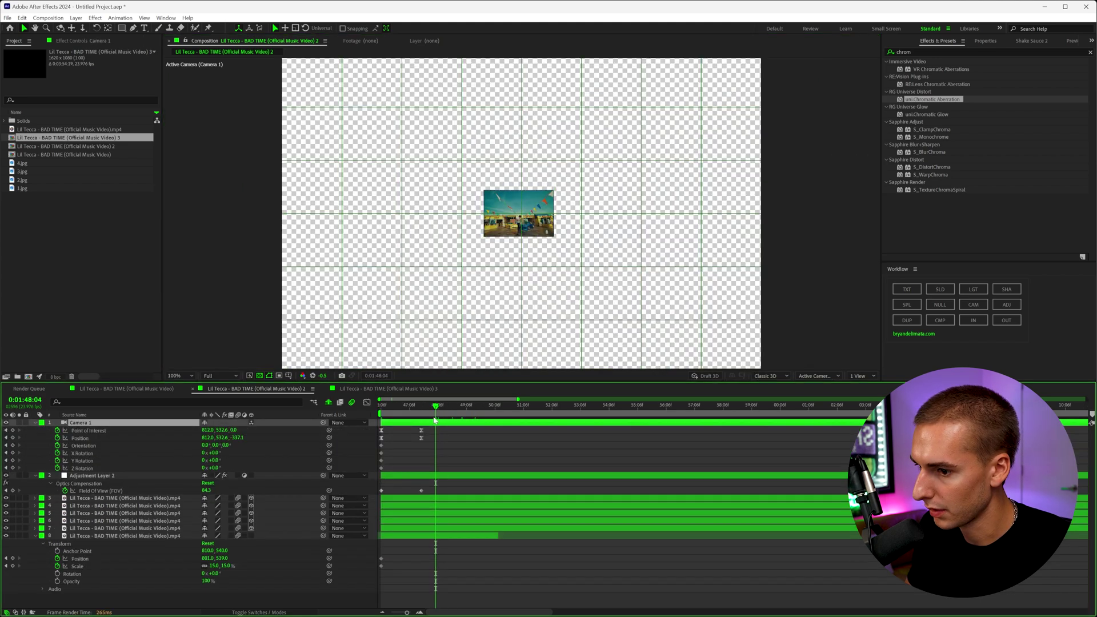
pyautogui.click(422, 409)
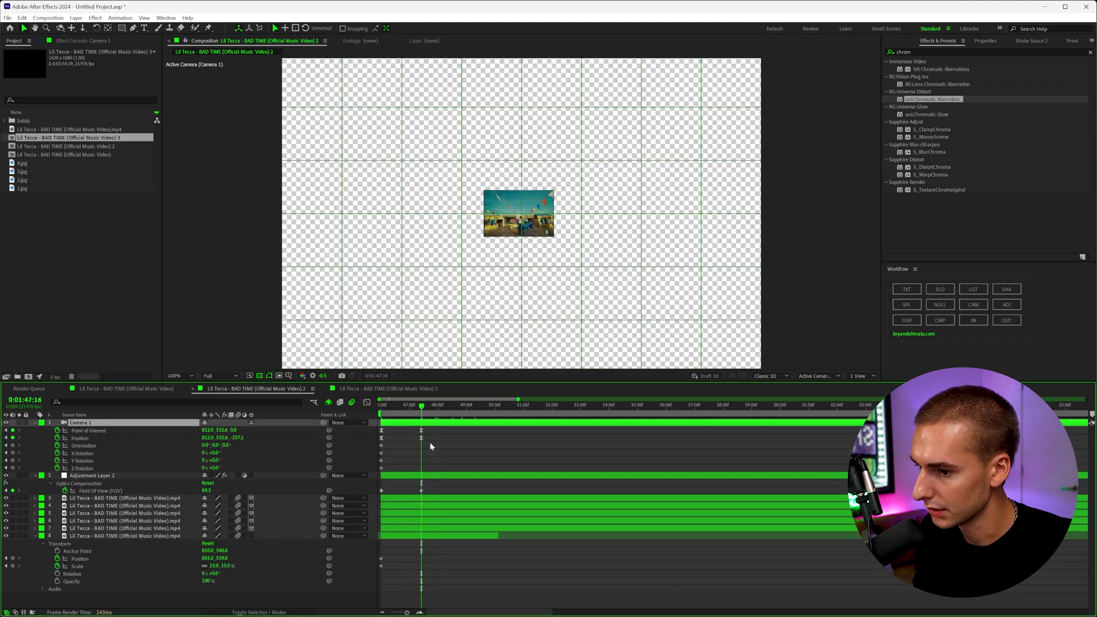
pyautogui.click(85, 565)
pyautogui.rightClick(83, 559)
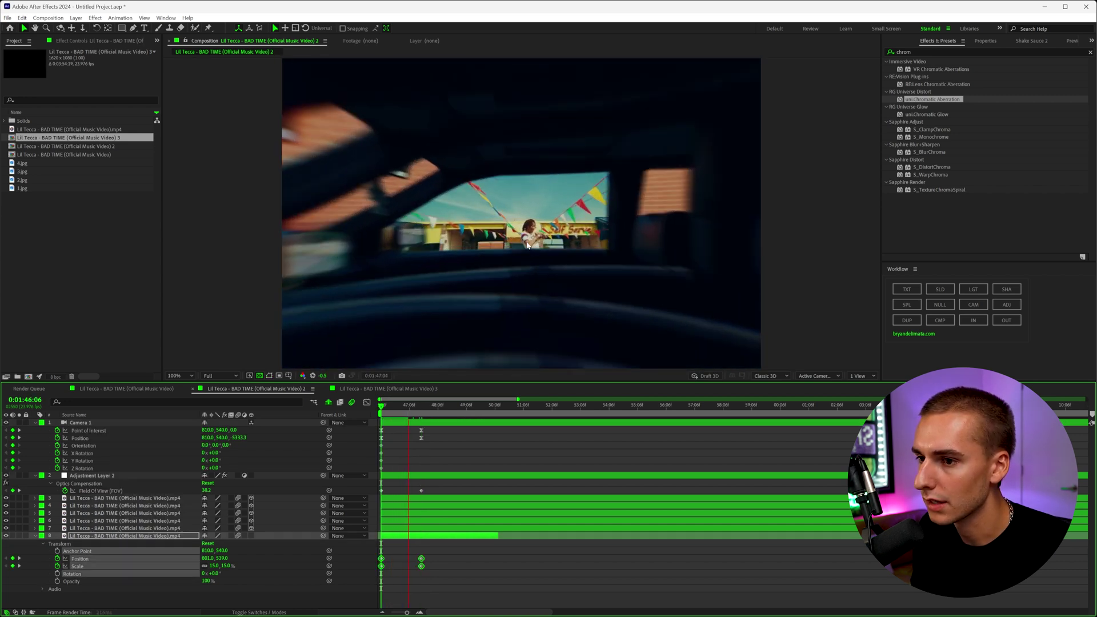
pyautogui.press('space')
# Set the car-wash clip to Scale 28% and Position about 789, 529 at 0:01:46:22
pyautogui.moveTo(404, 407); pyautogui.dragTo(399, 409)
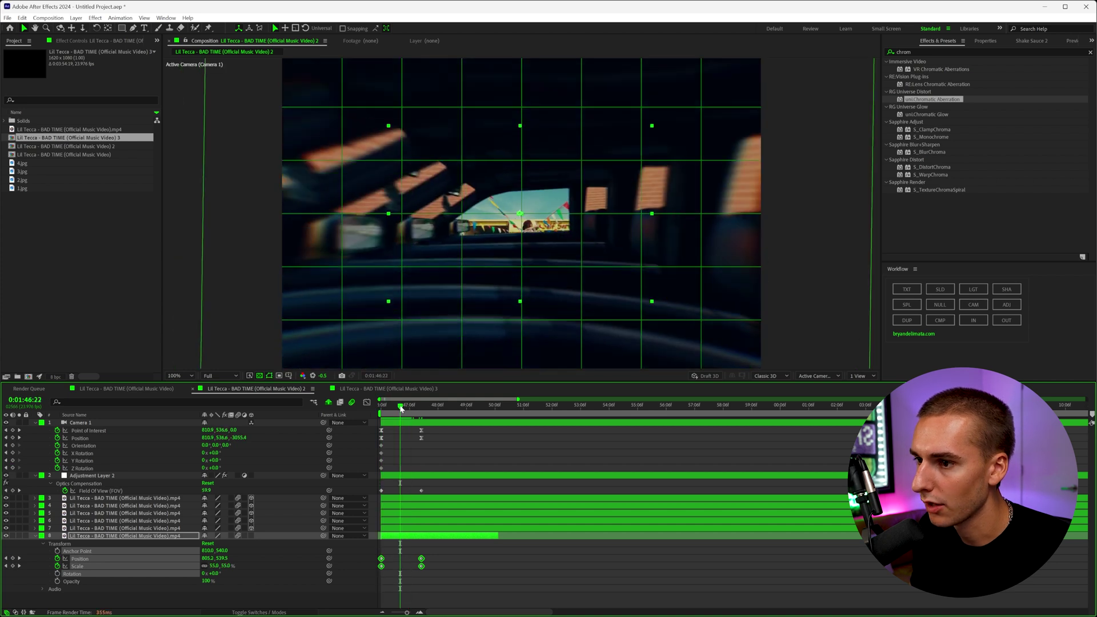
pyautogui.moveTo(219, 565); pyautogui.dragTo(205, 565)
pyautogui.moveTo(543, 221); pyautogui.dragTo(537, 219)
# Adjust the car-wash clip's Scale and Position at 0:01:47:07 so it fills the nearest car window
pyautogui.click(412, 406)
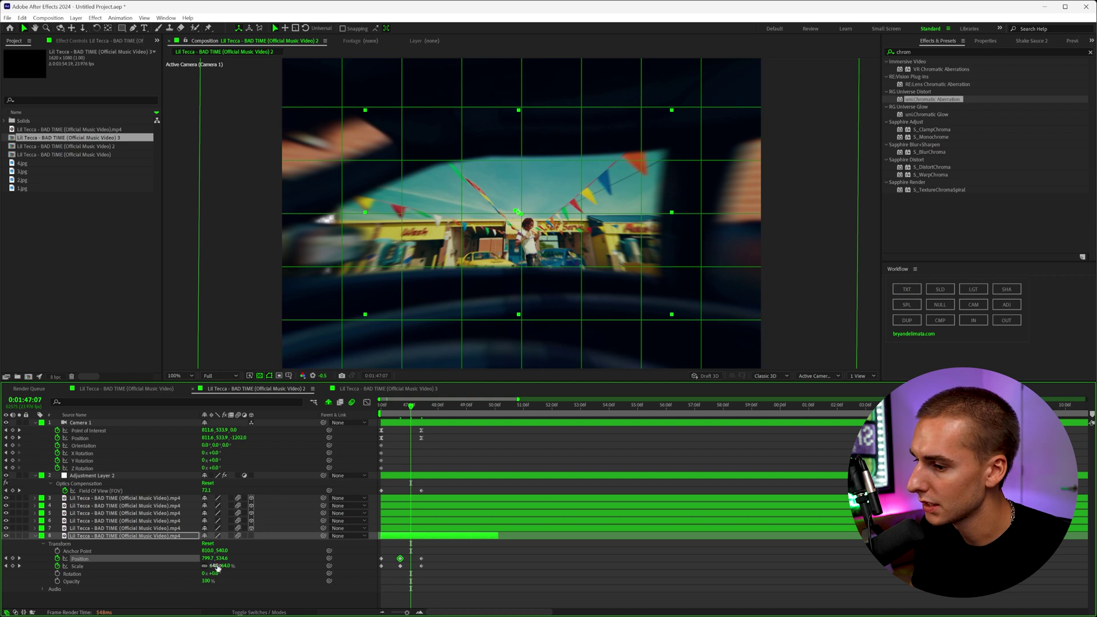
pyautogui.moveTo(215, 566); pyautogui.dragTo(220, 566)
pyautogui.moveTo(545, 247); pyautogui.dragTo(541, 246)
# Reduce the car-wash clip's Scale at 0:01:46:13 to fit the window, and preview the zoom from its start
pyautogui.click(389, 405)
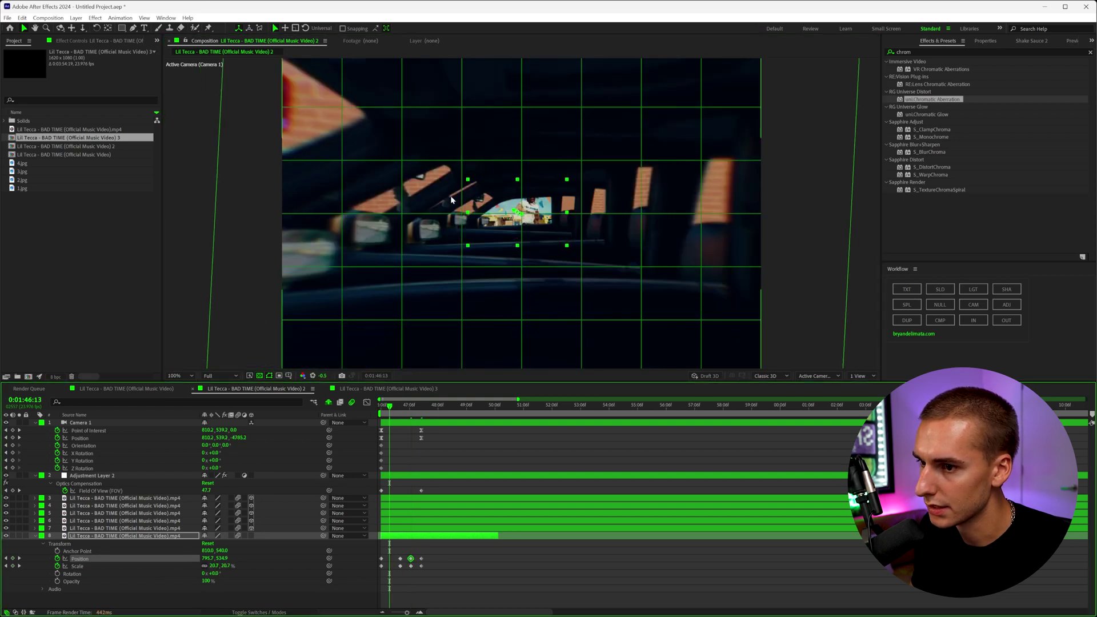
pyautogui.moveTo(215, 566); pyautogui.dragTo(211, 566)
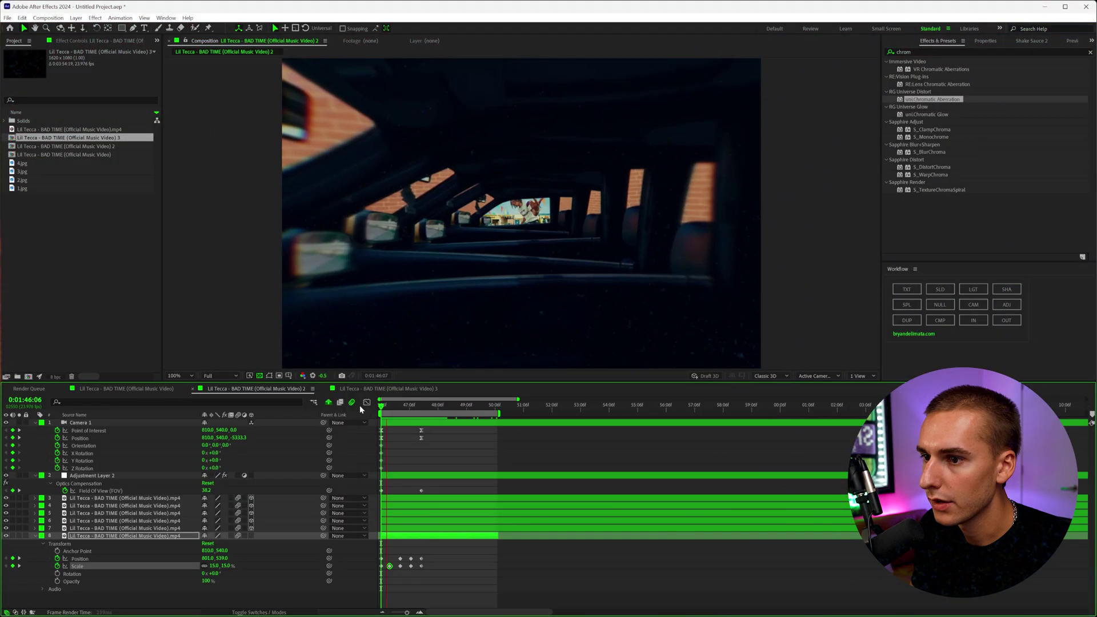
pyautogui.press('space')
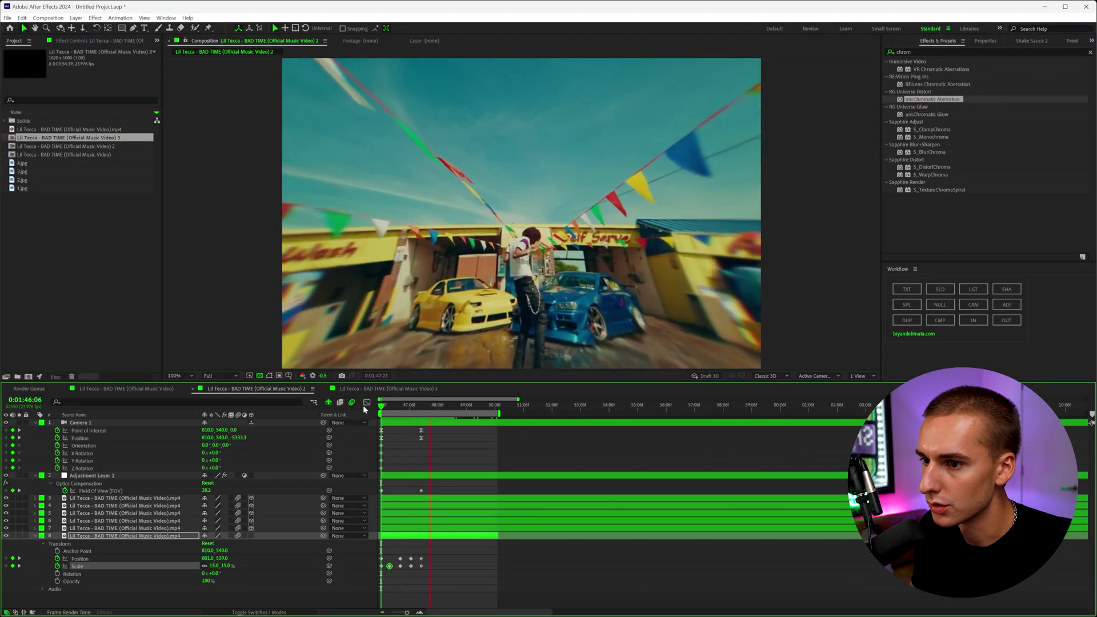
pyautogui.press('space')
# Pre-compose the camera, adjustment layer and freeze-frame layers together, leaving the car-wash clip separate, and check the zoom
pyautogui.click(400, 423)
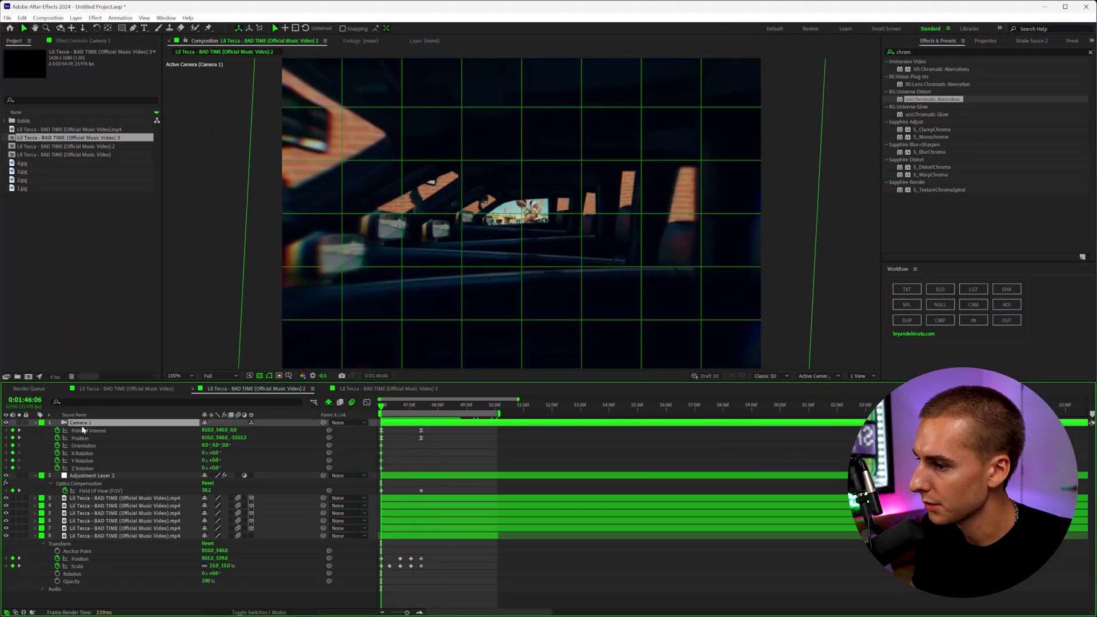
pyautogui.click(36, 423)
pyautogui.click(35, 430)
pyautogui.click(84, 431)
pyautogui.click(86, 422)
pyautogui.keyDown('shift'); pyautogui.click(111, 469); pyautogui.keyUp('shift')
pyautogui.rightClick(413, 449)
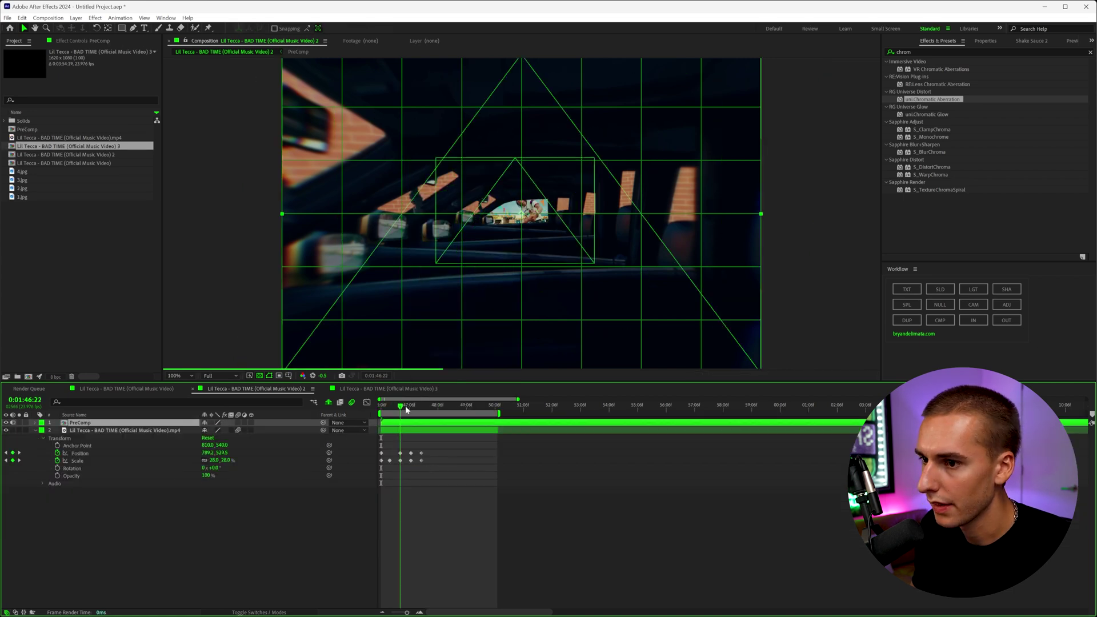
pyautogui.moveTo(406, 406)
pyautogui.mouseDown()
pyautogui.moveTo(424, 410)
pyautogui.moveTo(414, 410)
pyautogui.mouseUp()
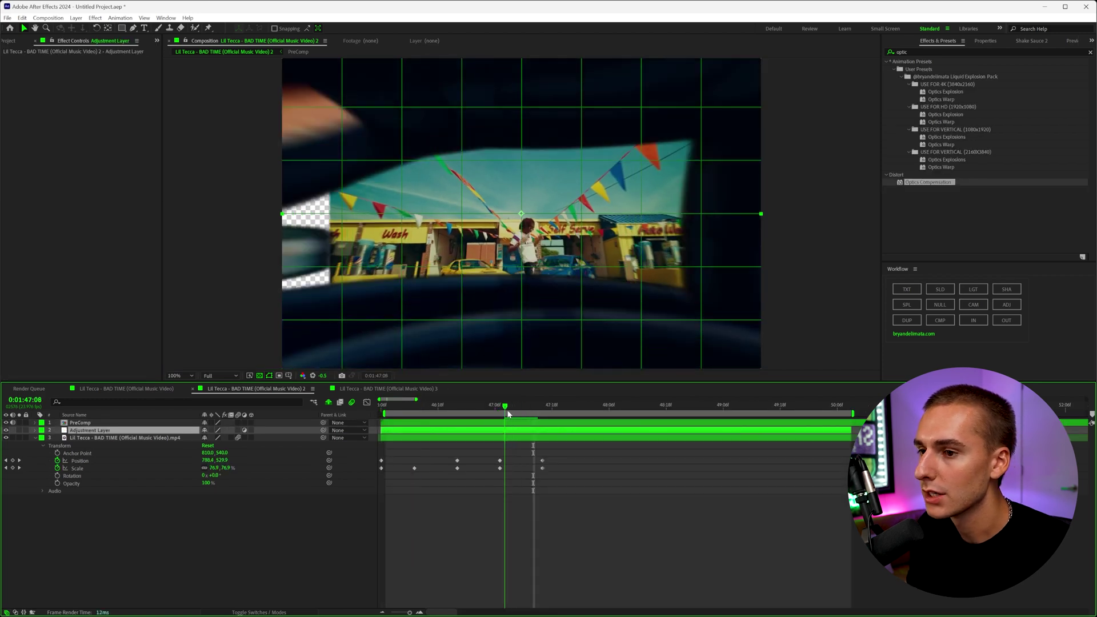
# Apply Optics Compensation with Reverse Lens Distortion to the adjustment layer and keyframe Field Of View to about 60 at 0:01:47:12
pyautogui.moveTo(507, 412); pyautogui.dragTo(524, 413)
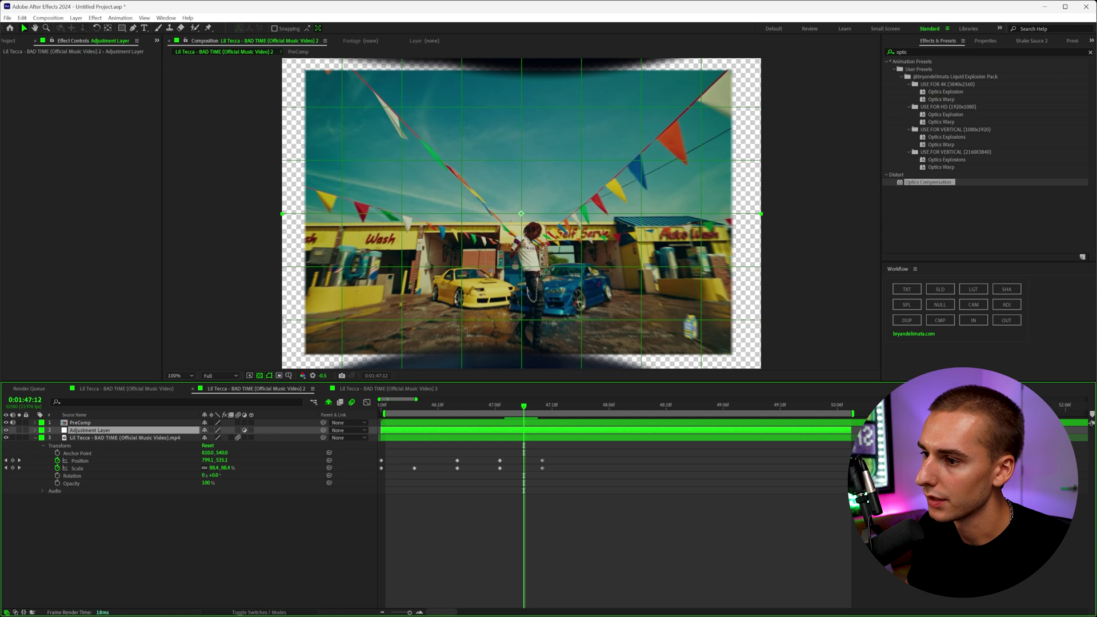
pyautogui.click(470, 518)
pyautogui.click(95, 432)
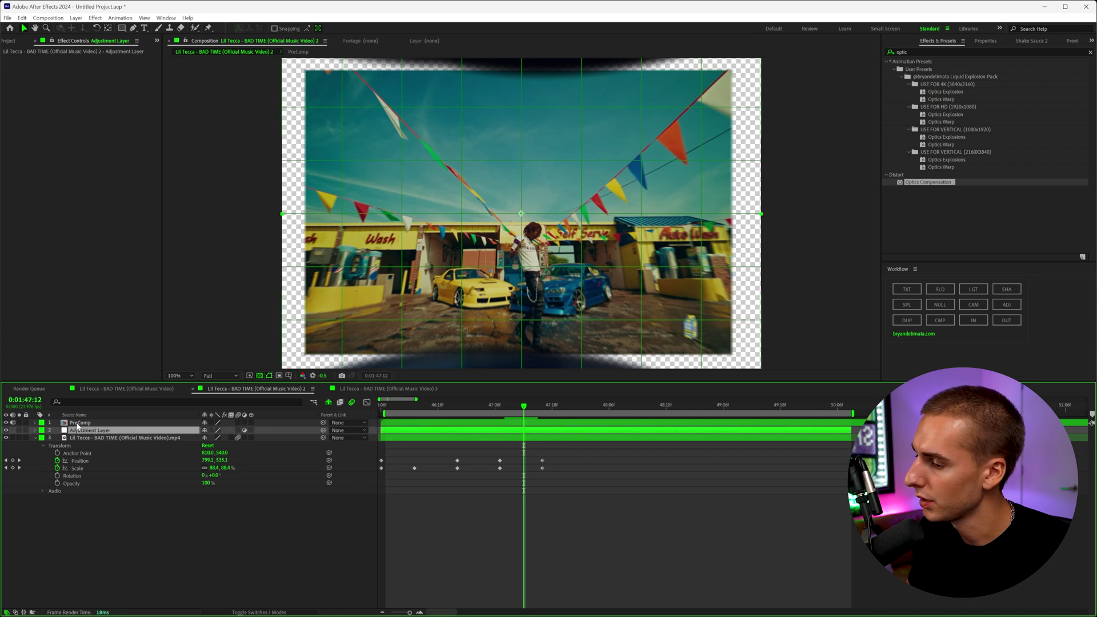
pyautogui.moveTo(927, 182); pyautogui.dragTo(553, 434)
pyautogui.click(92, 74)
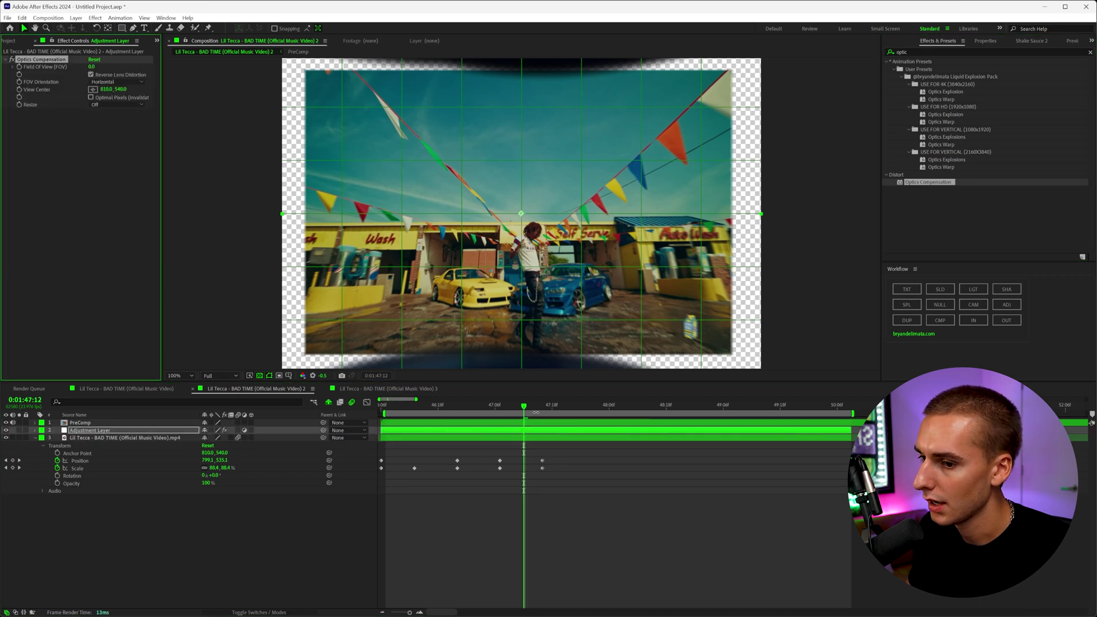
pyautogui.moveTo(93, 69); pyautogui.dragTo(366, 73)
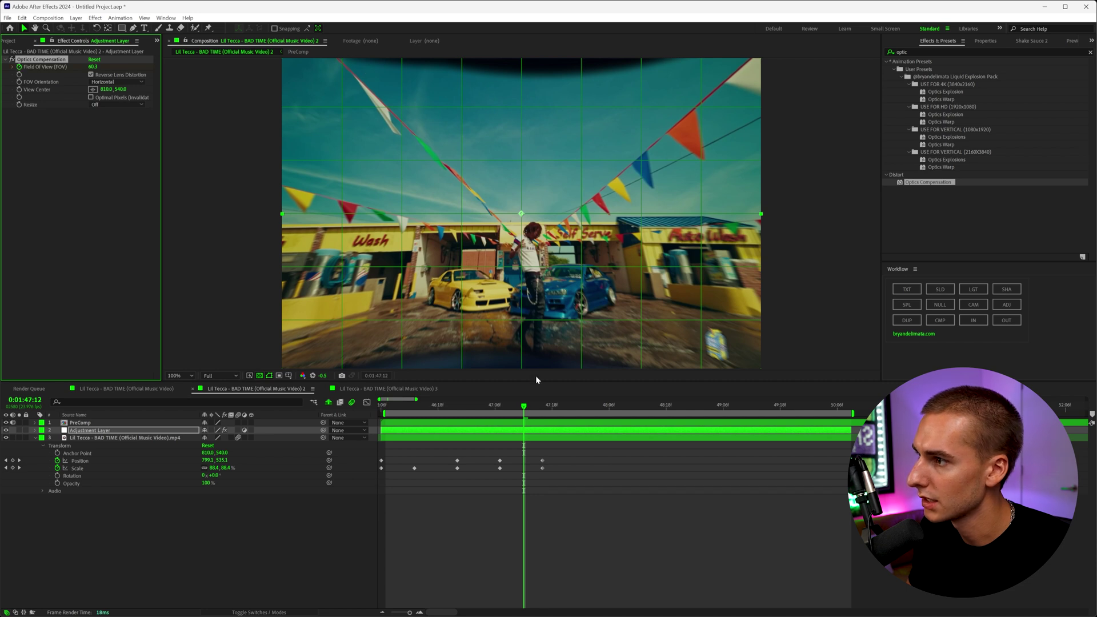
# Keyframe the adjustment layer's Field Of View to about 156 at 0:01:46:06
pyautogui.moveTo(506, 409); pyautogui.dragTo(353, 413)
pyautogui.moveTo(93, 66); pyautogui.dragTo(657, 93)
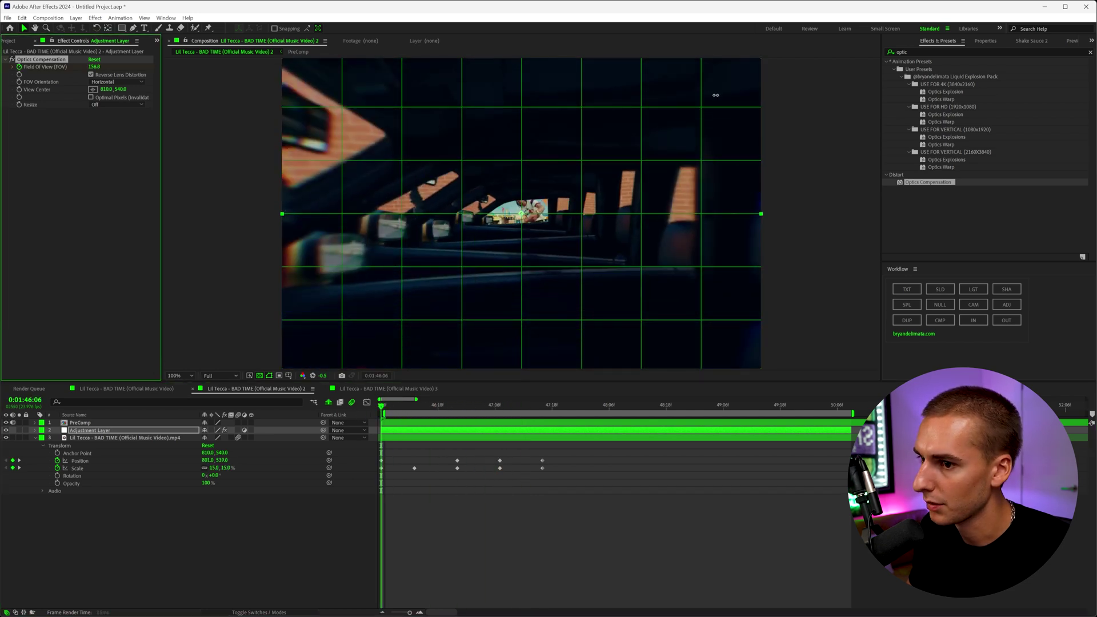
# Increase the car-wash clip's Scale at 0:01:47:10 so it covers the transparent edges, and check the frame at 0:01:47:16
pyautogui.moveTo(384, 413); pyautogui.dragTo(518, 428)
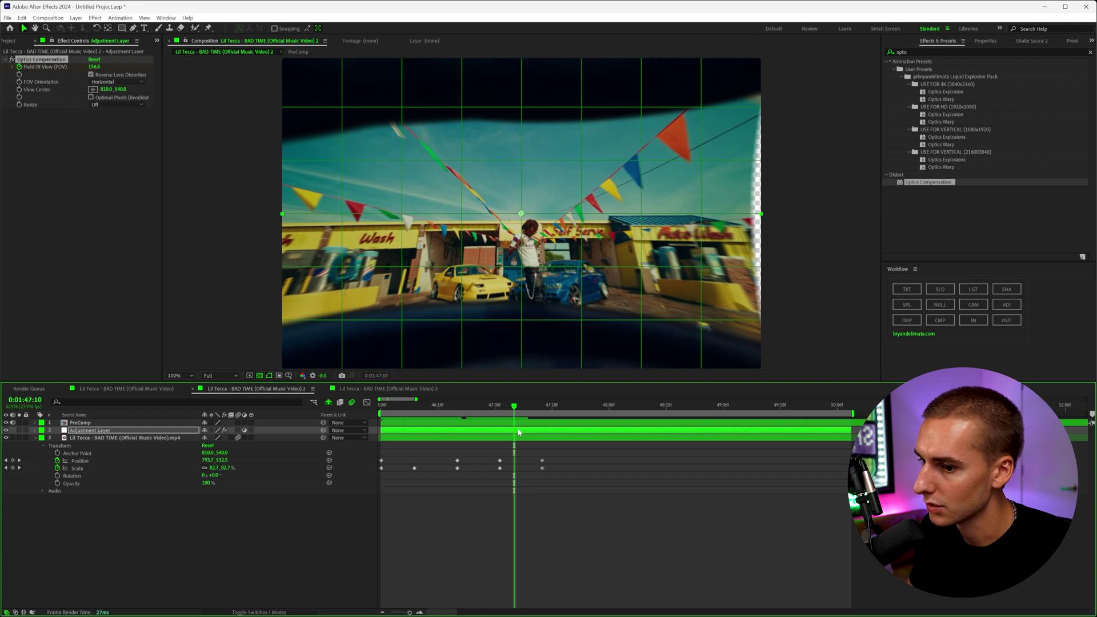
pyautogui.press("'")
pyautogui.press("'")
pyautogui.moveTo(428, 248); pyautogui.dragTo(432, 248)
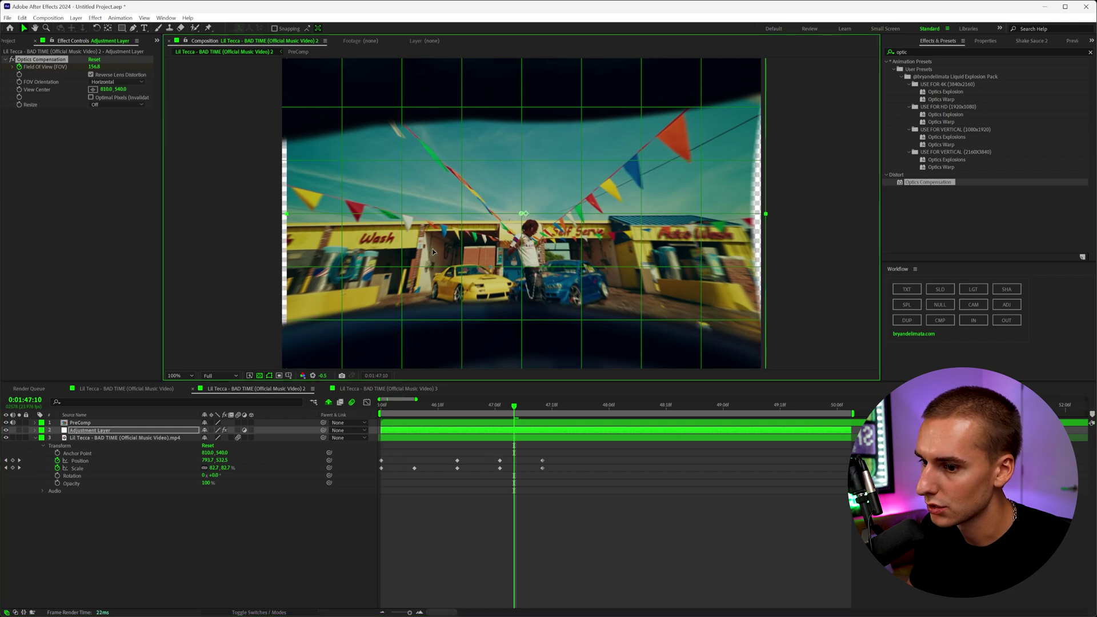
pyautogui.hotkey('ctrl', 'z')
pyautogui.press("'")
pyautogui.moveTo(209, 460); pyautogui.dragTo(224, 472)
pyautogui.moveTo(514, 405); pyautogui.dragTo(543, 410)
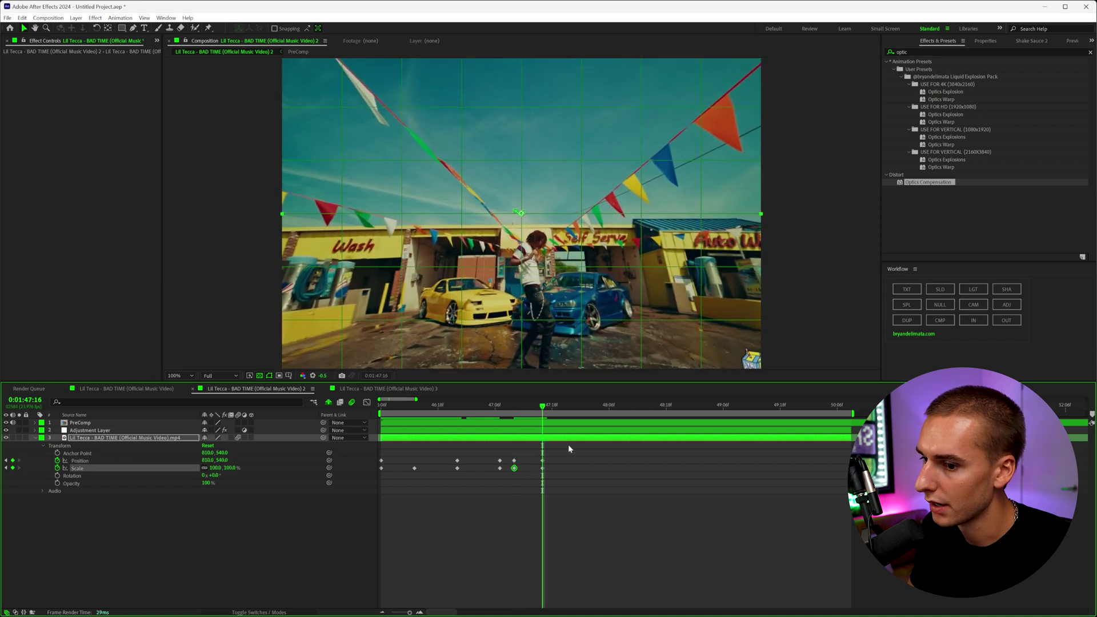
# Add a lower Field Of View keyframe on the adjustment layer at 0:01:47:16 and shift it to about 0:01:47:20
pyautogui.click(544, 434)
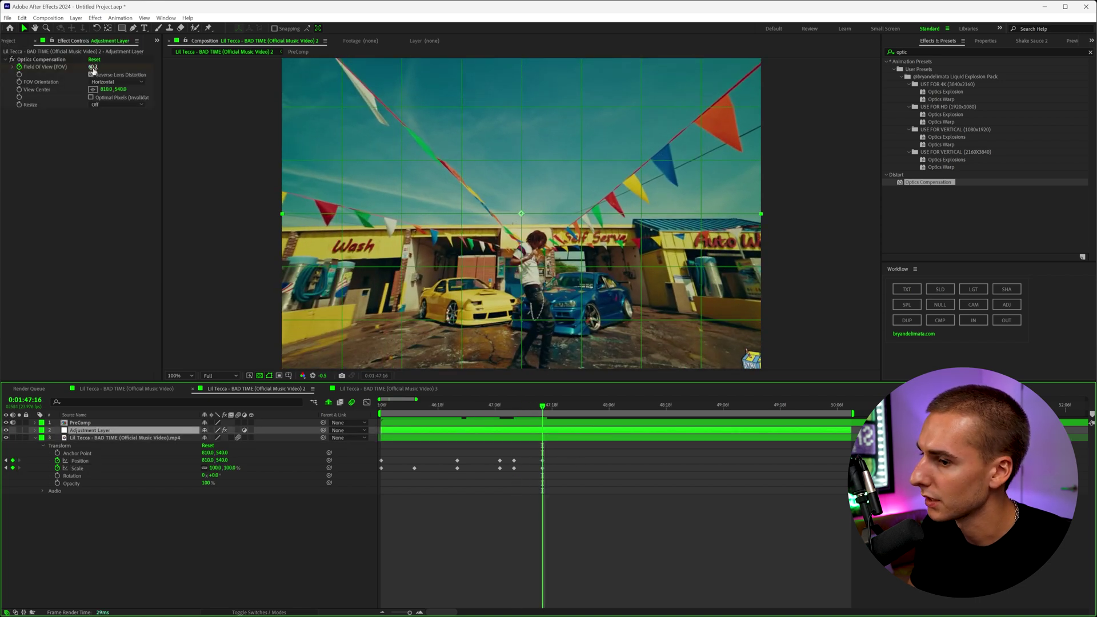
pyautogui.press('u')
pyautogui.moveTo(90, 68); pyautogui.dragTo(55, 67)
pyautogui.moveTo(542, 407); pyautogui.dragTo(533, 406)
pyautogui.click(554, 447)
pyautogui.moveTo(543, 446); pyautogui.dragTo(561, 446)
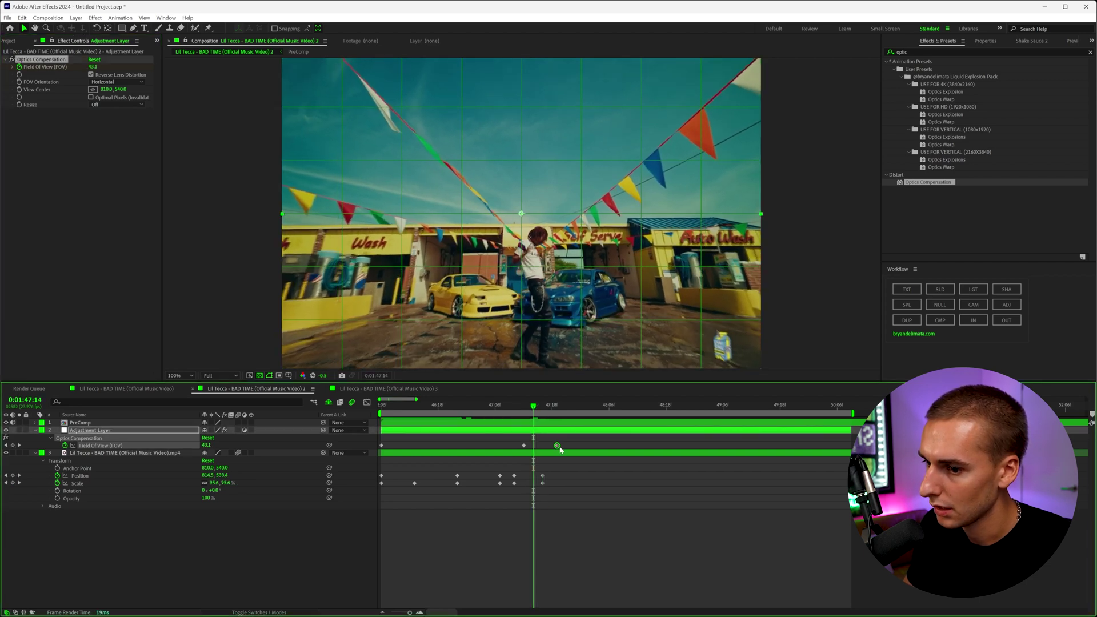
# Preview the zoom and lens distortion from 0:01:46:06
pyautogui.click(547, 408)
pyautogui.moveTo(562, 413); pyautogui.dragTo(360, 410)
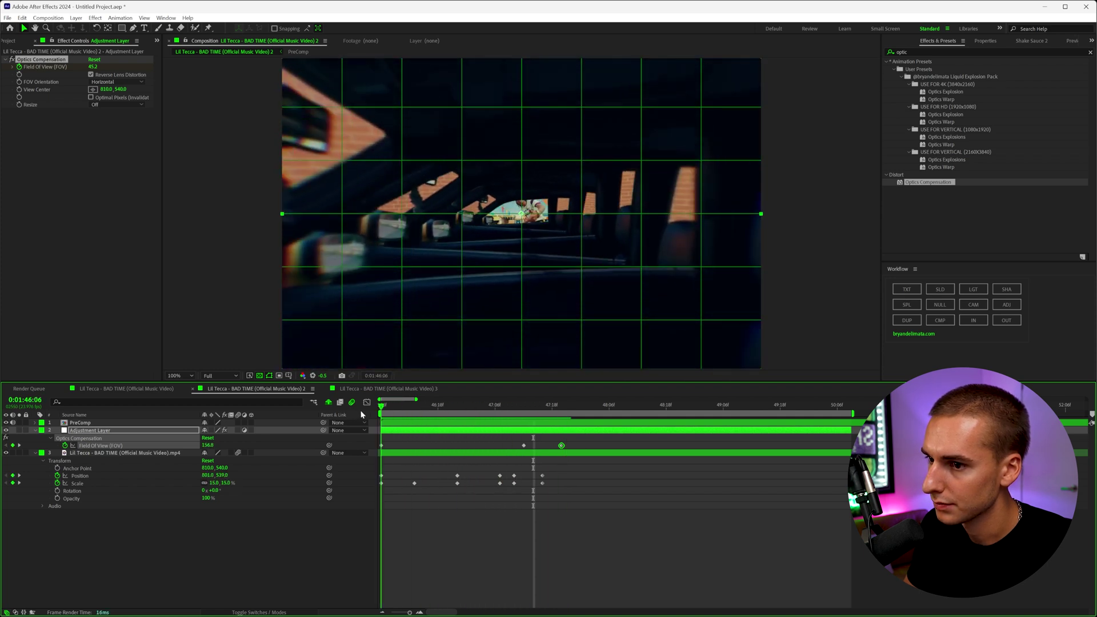
pyautogui.click(400, 422)
pyautogui.press('space')
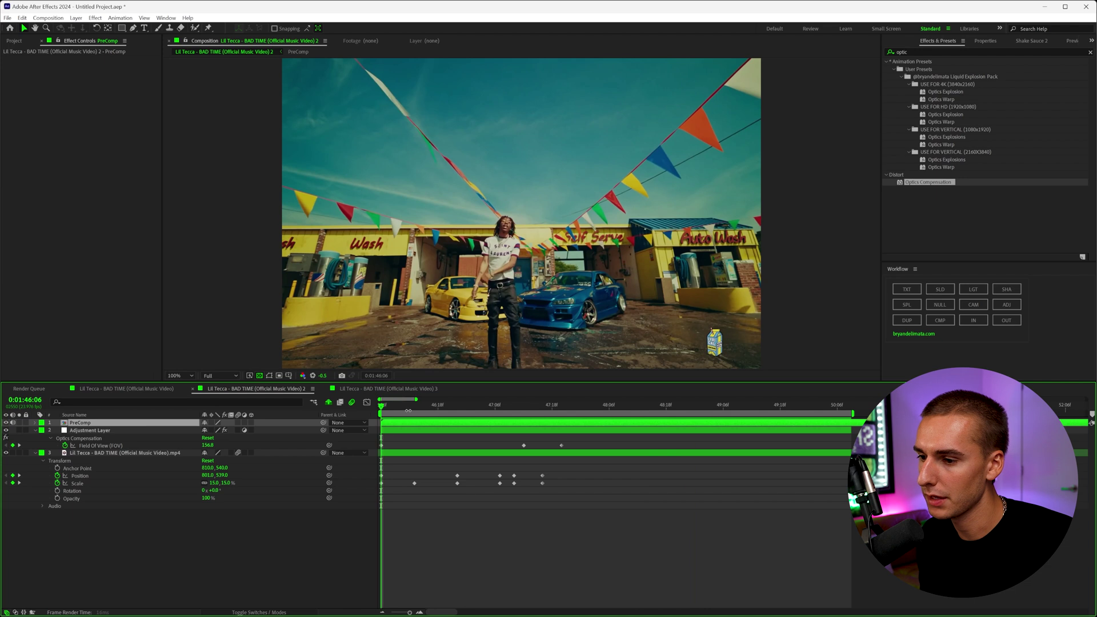
pyautogui.click(409, 410)
pyautogui.press('space')
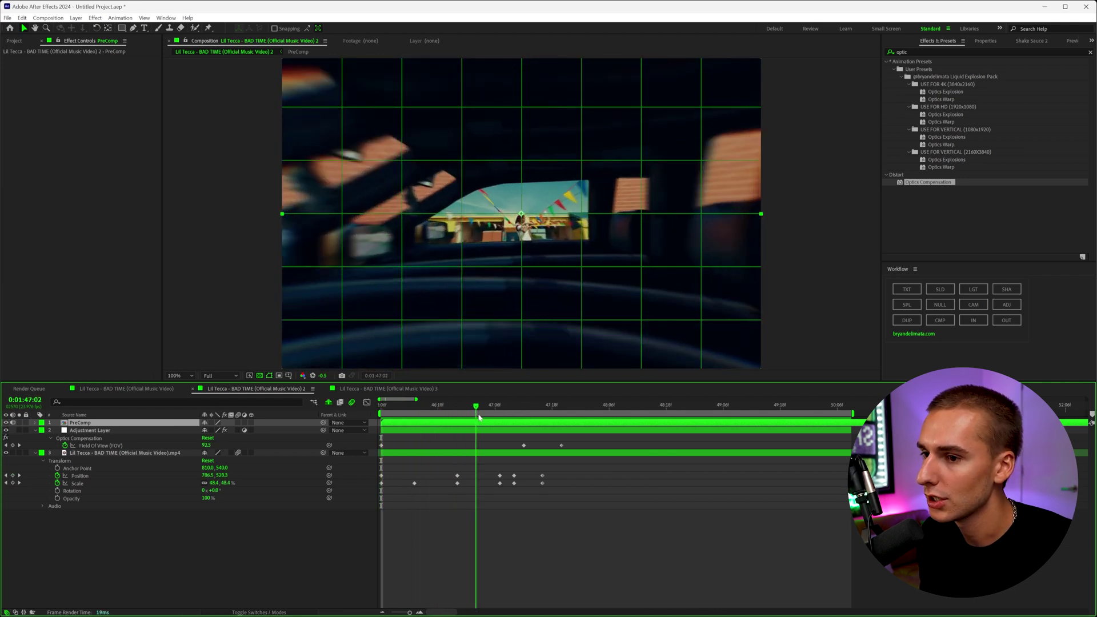
pyautogui.click(393, 452)
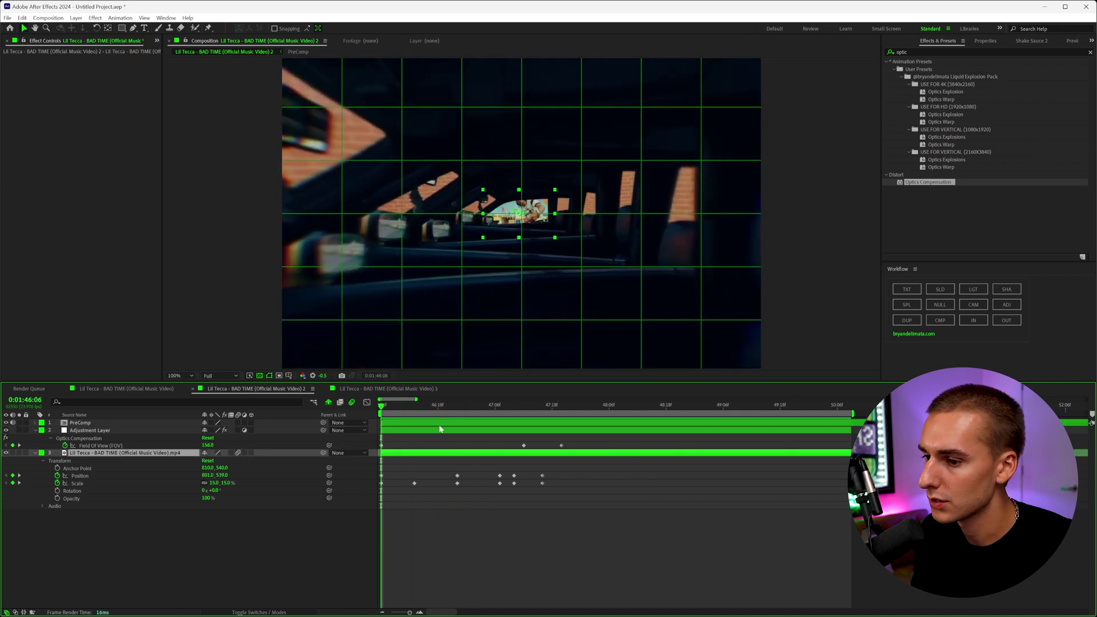
# Open the PreComp and apply the constant Smooth Hands preset from Shake Sauce 2
pyautogui.doubleClick(392, 425)
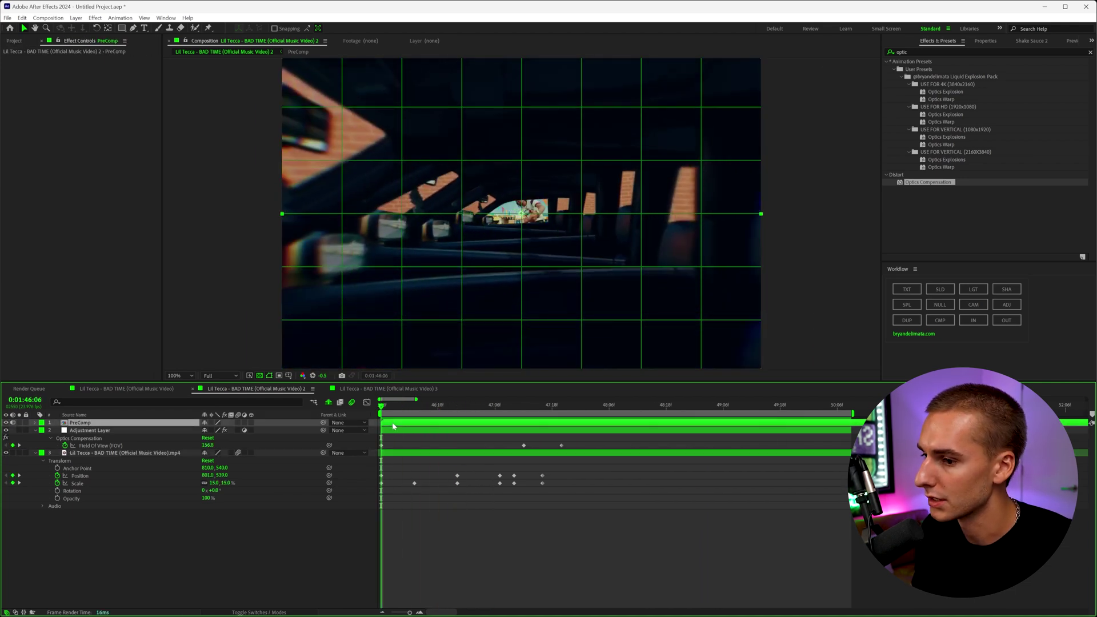
pyautogui.click(1026, 41)
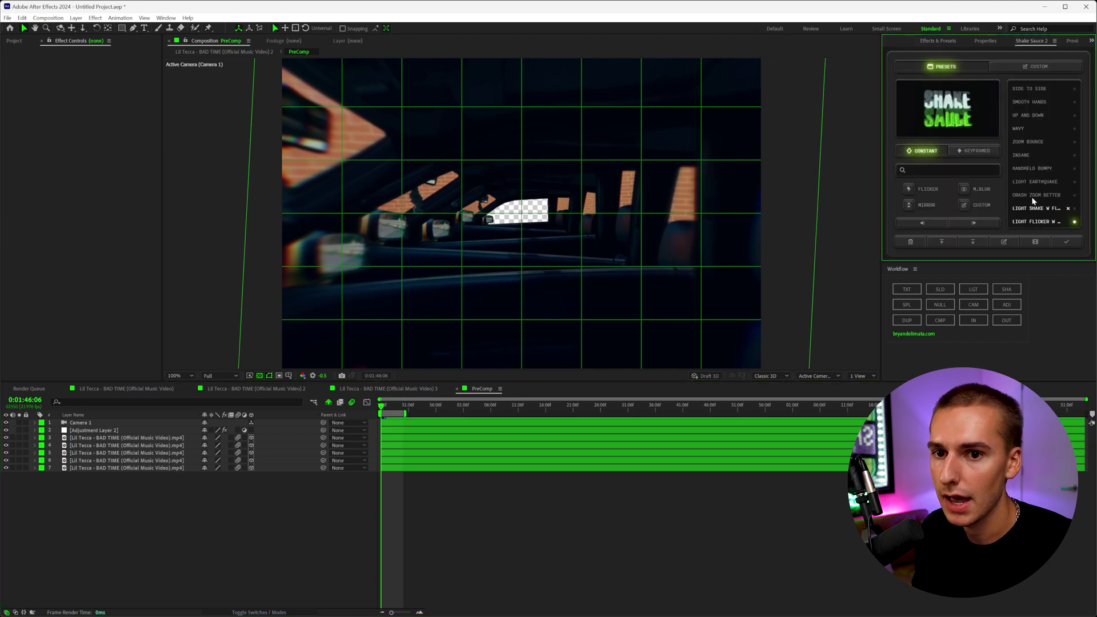
pyautogui.scroll(3, 1024, 127)
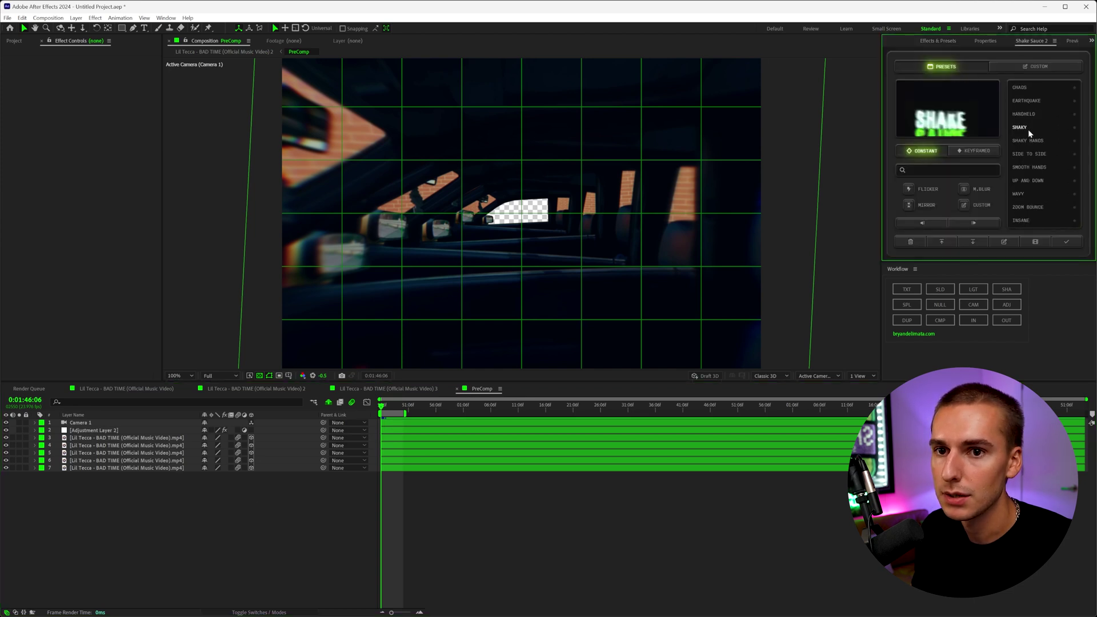
pyautogui.click(1026, 167)
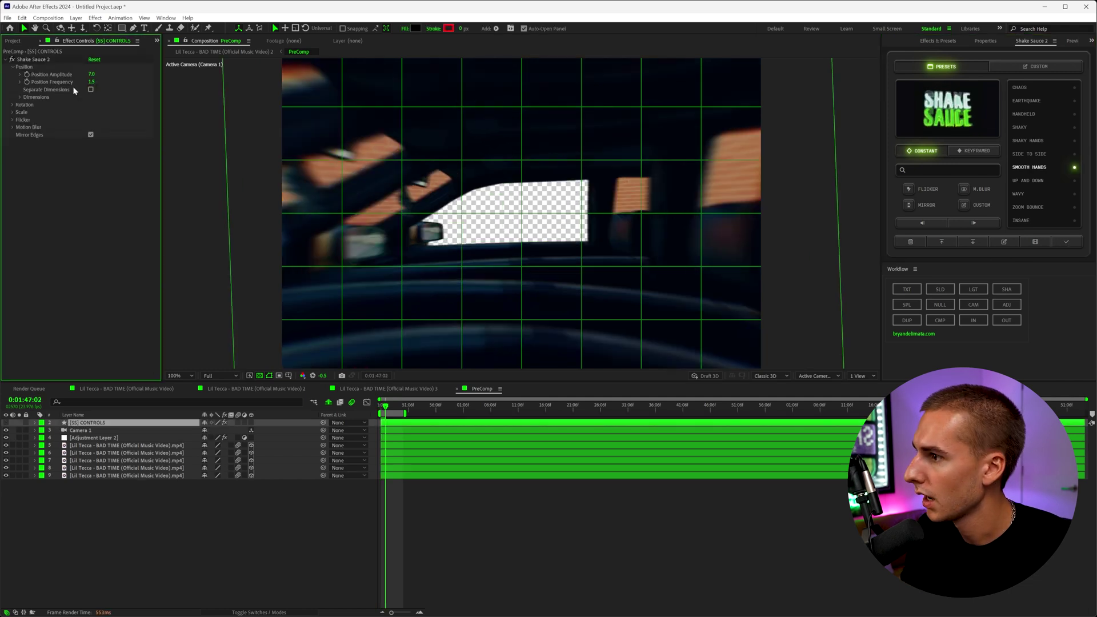
# Set the shake's Position Amplitude to 24 and Position Frequency to about 5.5, and start keyframing both at 0:01:46:06
pyautogui.moveTo(92, 75); pyautogui.dragTo(96, 81)
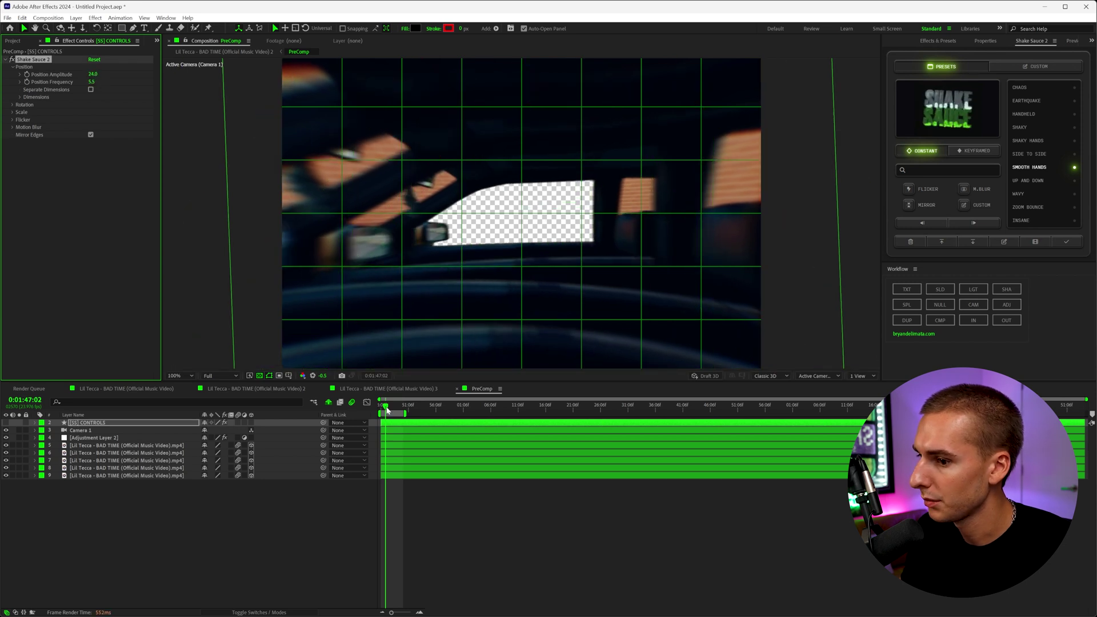
pyautogui.moveTo(387, 409); pyautogui.dragTo(381, 410)
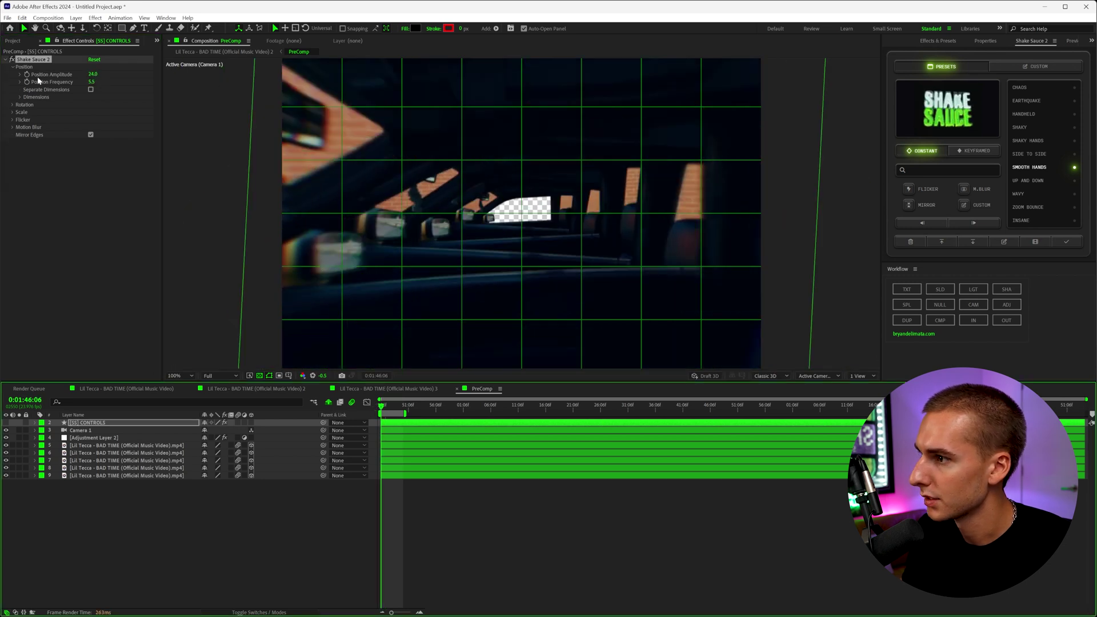
pyautogui.click(420, 612)
# Keyframe the shake's Position Amplitude to 42 at 0:01:47:15, set a constant Position Frequency of 3 and turn off Mirror Edges
pyautogui.click(462, 406)
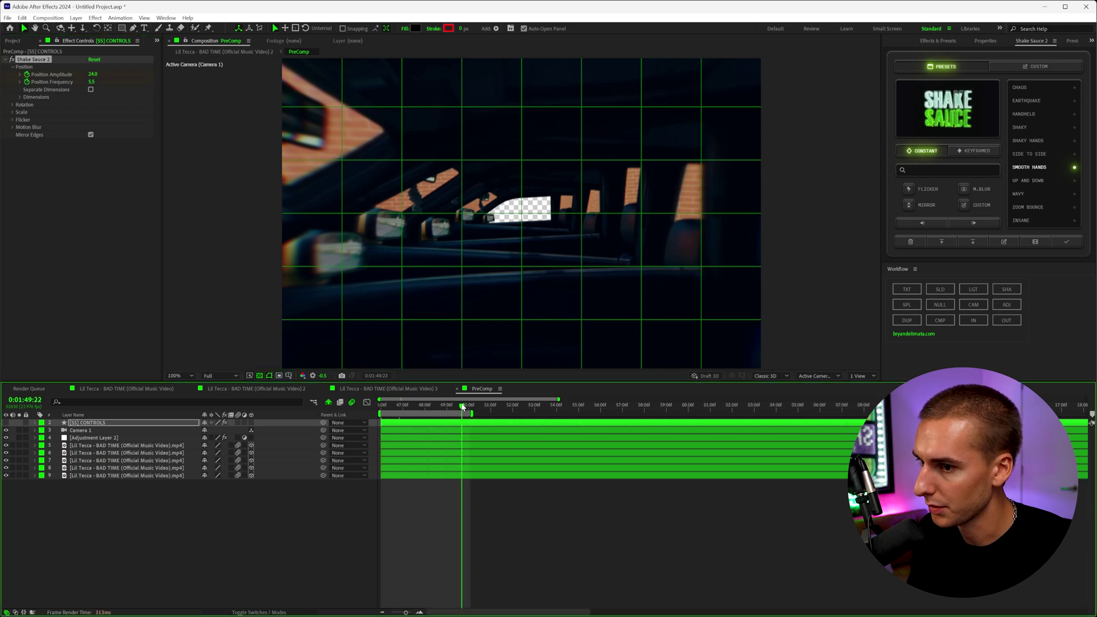
pyautogui.click(457, 407)
pyautogui.moveTo(457, 407); pyautogui.dragTo(452, 407)
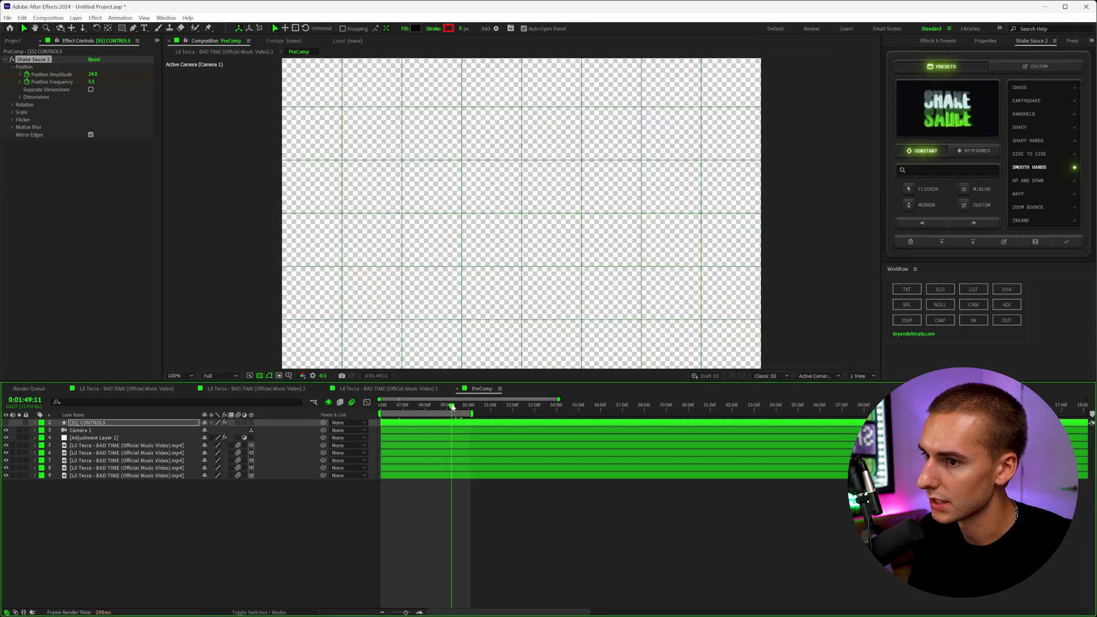
pyautogui.moveTo(92, 74); pyautogui.dragTo(102, 74)
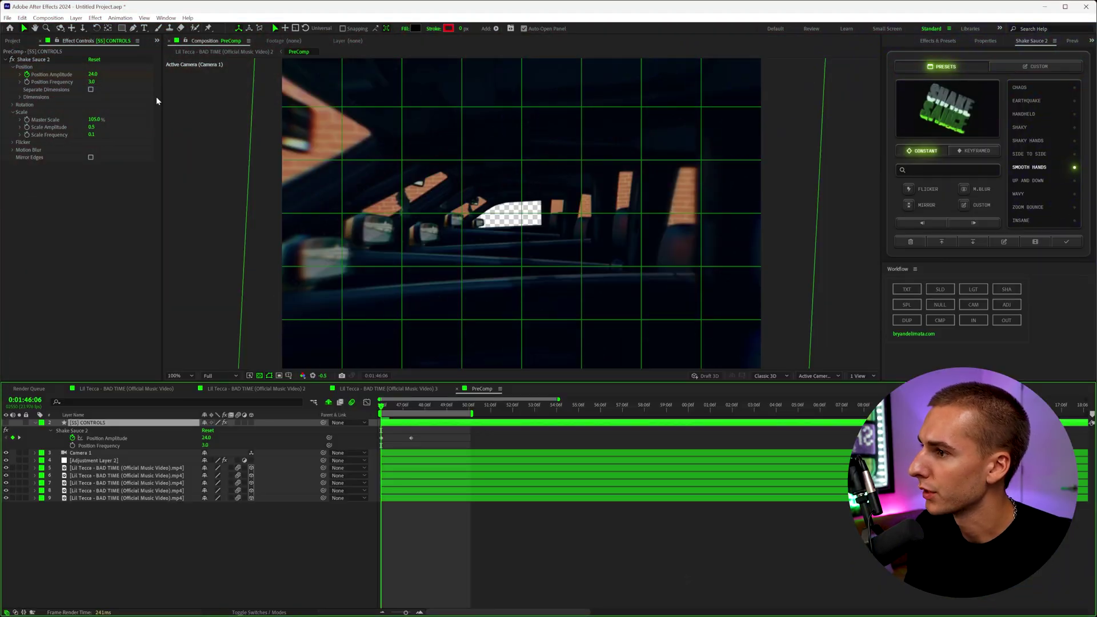
pyautogui.click(413, 407)
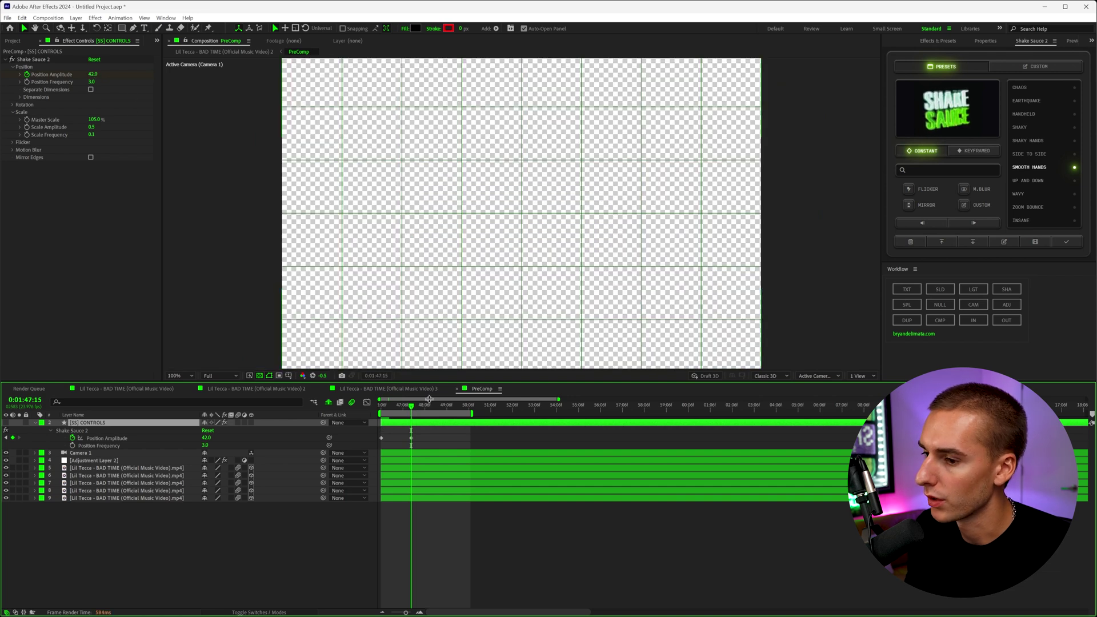
# Preview the shake inside the PreComp and in the main composition
pyautogui.press('space')
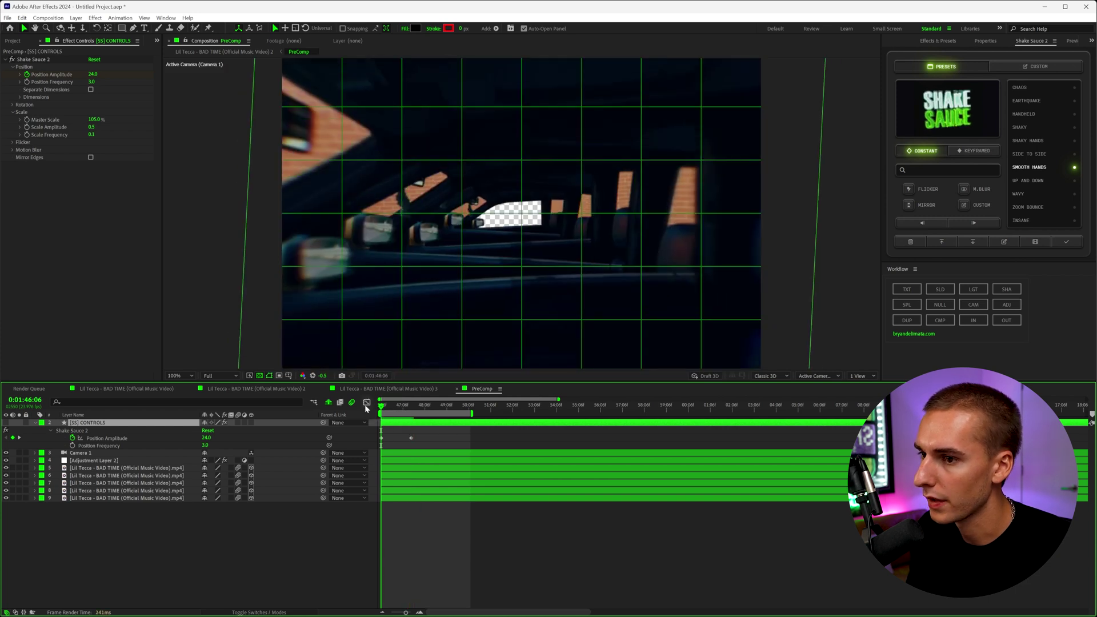
pyautogui.press('space')
pyautogui.moveTo(400, 409); pyautogui.dragTo(395, 409)
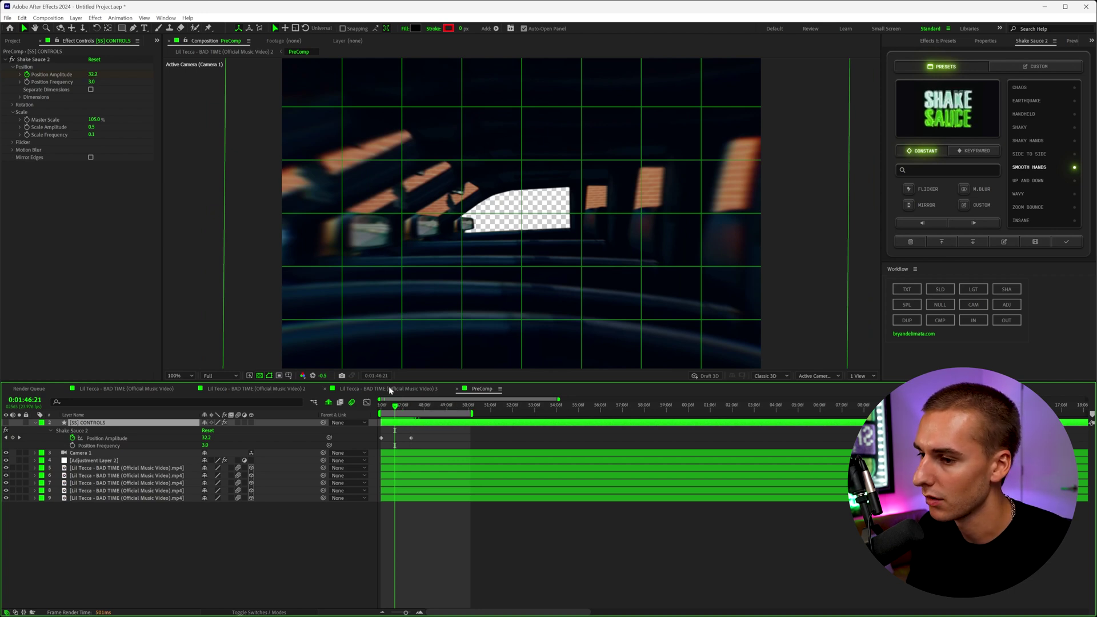
pyautogui.press('space')
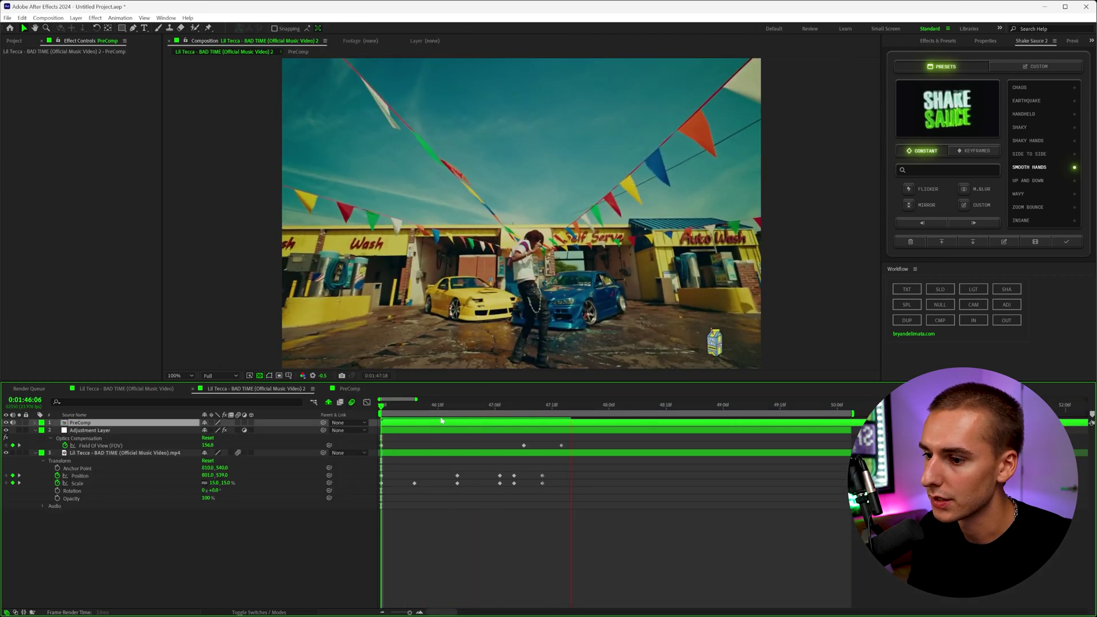
pyautogui.press('space')
# Find the Gaussian Blur effect, apply it to the car-wash clip and raise its Blurriness at 0:01:46:06
pyautogui.click(937, 41)
pyautogui.click(933, 51)
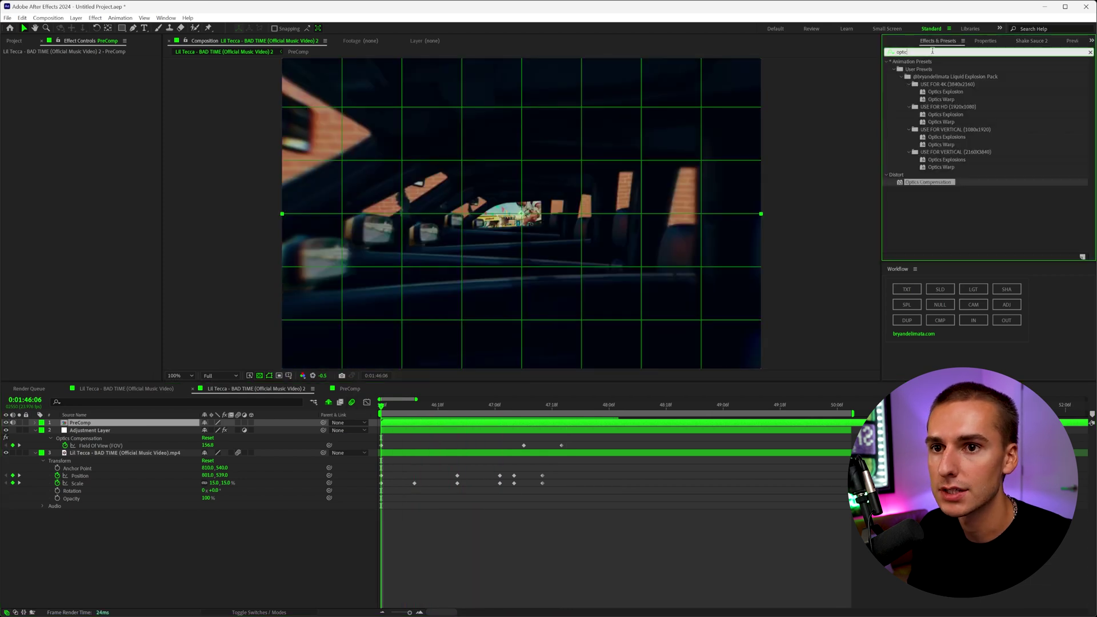
pyautogui.write('gaus')
pyautogui.moveTo(937, 69); pyautogui.dragTo(384, 451)
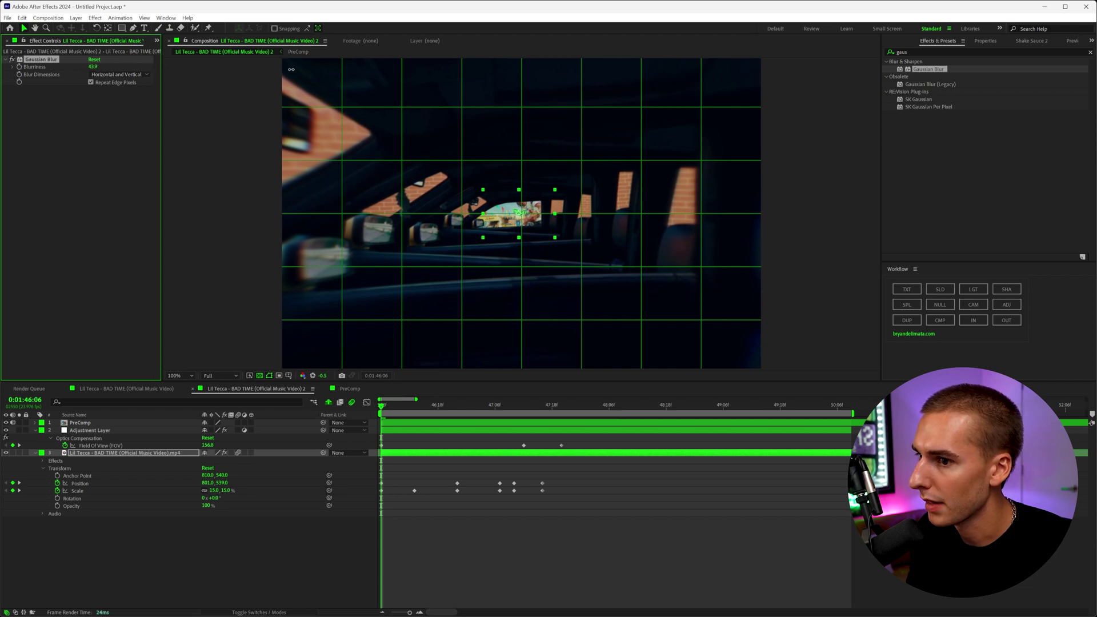
# Animate the car-wash clip's Blurriness from its keyframe at 0:01:46:06 down to 0 at about 0:01:47:11
pyautogui.click(19, 67)
pyautogui.moveTo(382, 407); pyautogui.dragTo(528, 411)
pyautogui.click(93, 66)
pyautogui.write('0')
pyautogui.press('Return')
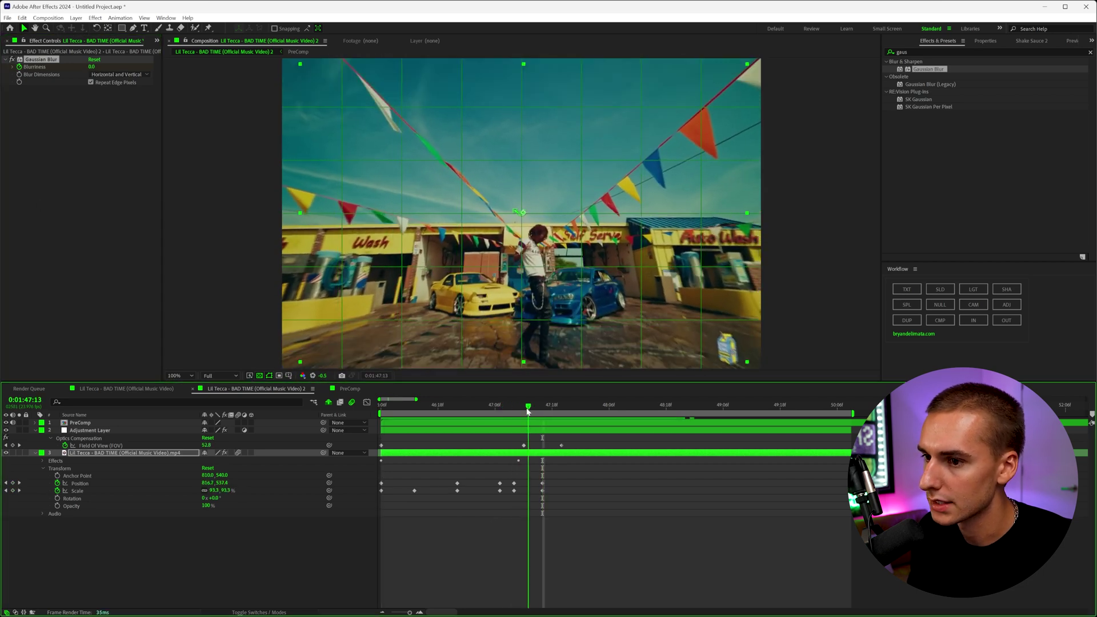
# Apply the keyframed Twitch preset from Shake Sauce 2 at 0:01:47:13 in the main composition and reveal its keyframes
pyautogui.click(560, 536)
pyautogui.click(1032, 41)
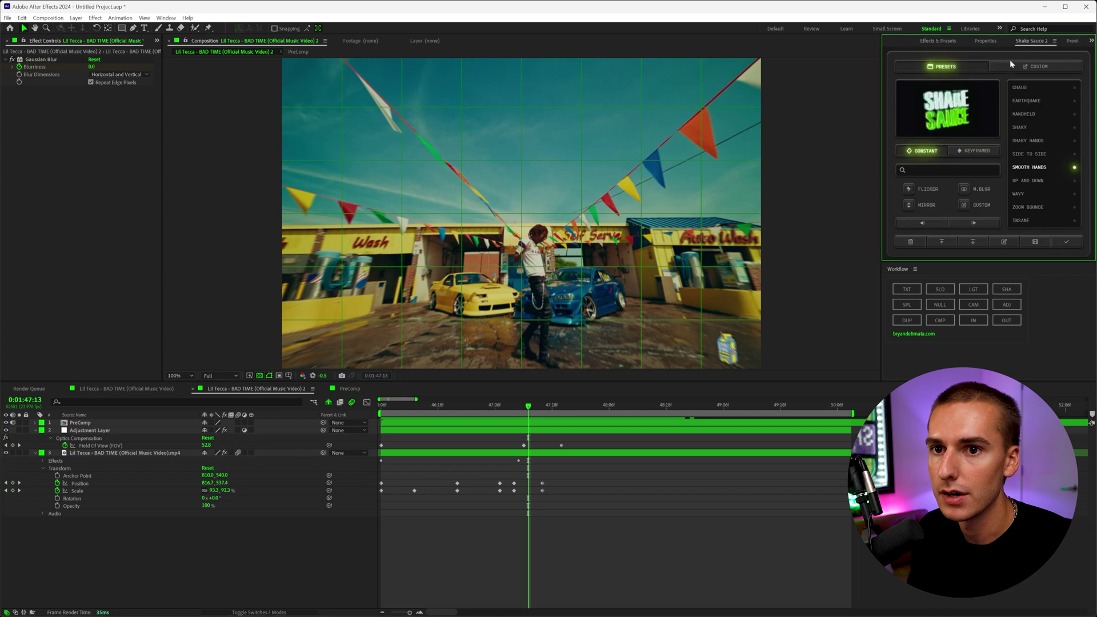
pyautogui.click(1021, 181)
pyautogui.click(1022, 101)
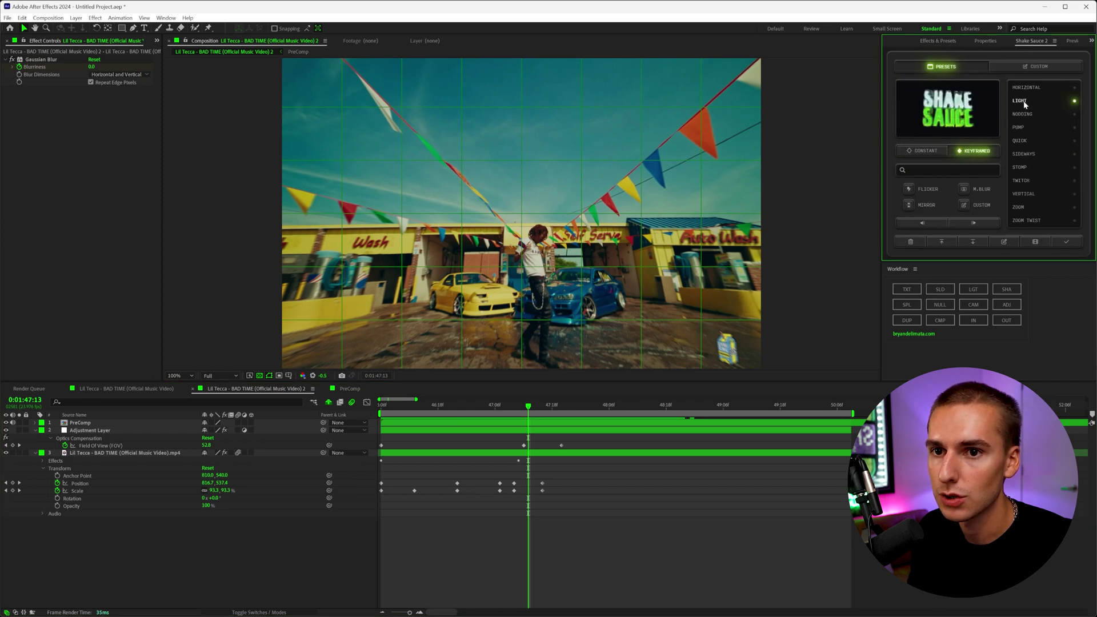
pyautogui.click(1021, 181)
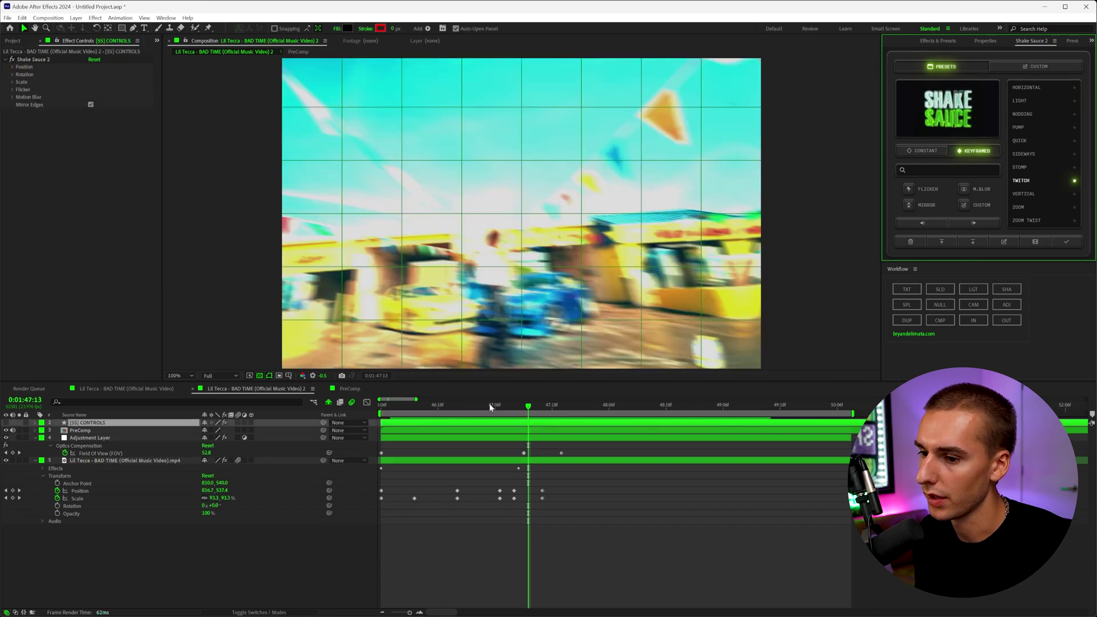
pyautogui.moveTo(529, 408)
pyautogui.mouseDown()
pyautogui.moveTo(505, 408)
pyautogui.moveTo(529, 409)
pyautogui.mouseUp()
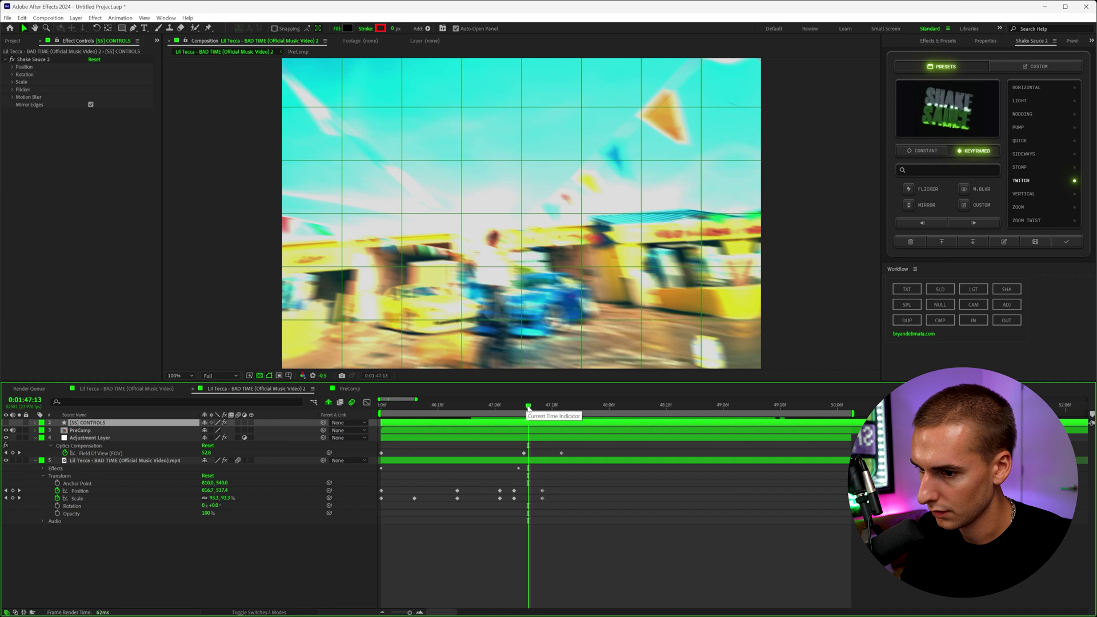
pyautogui.press('u')
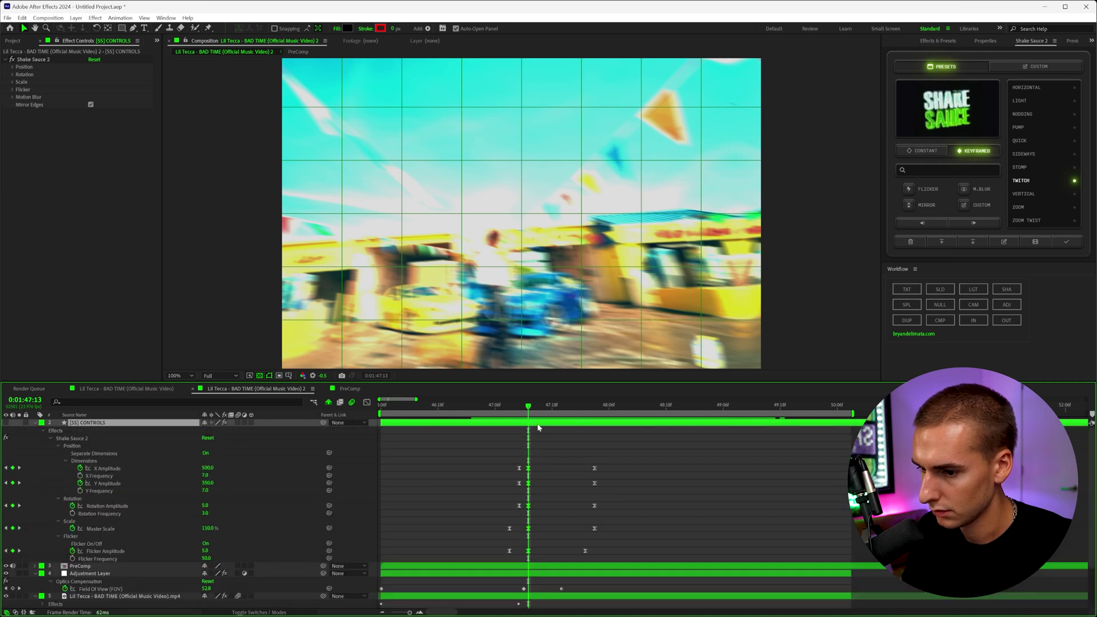
# Replace the Twitch shake with the keyframed Vertical preset from Shake Sauce 2 at 0:01:47:11 and check the frames around its peak
pyautogui.press('u')
pyautogui.moveTo(528, 409); pyautogui.dragTo(521, 410)
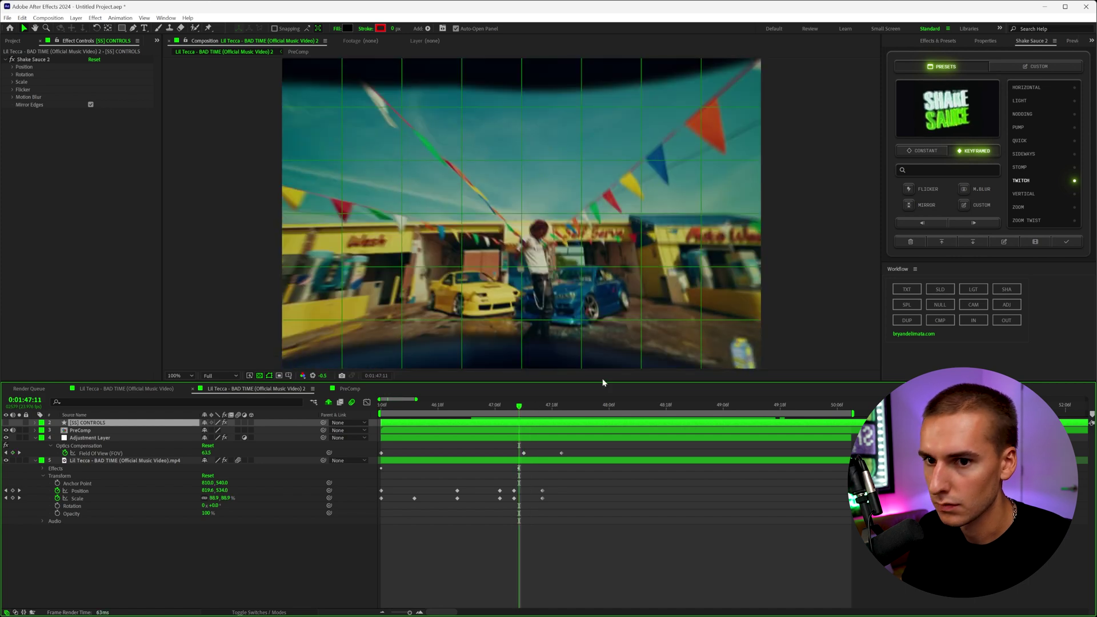
pyautogui.click(1021, 142)
pyautogui.click(1021, 141)
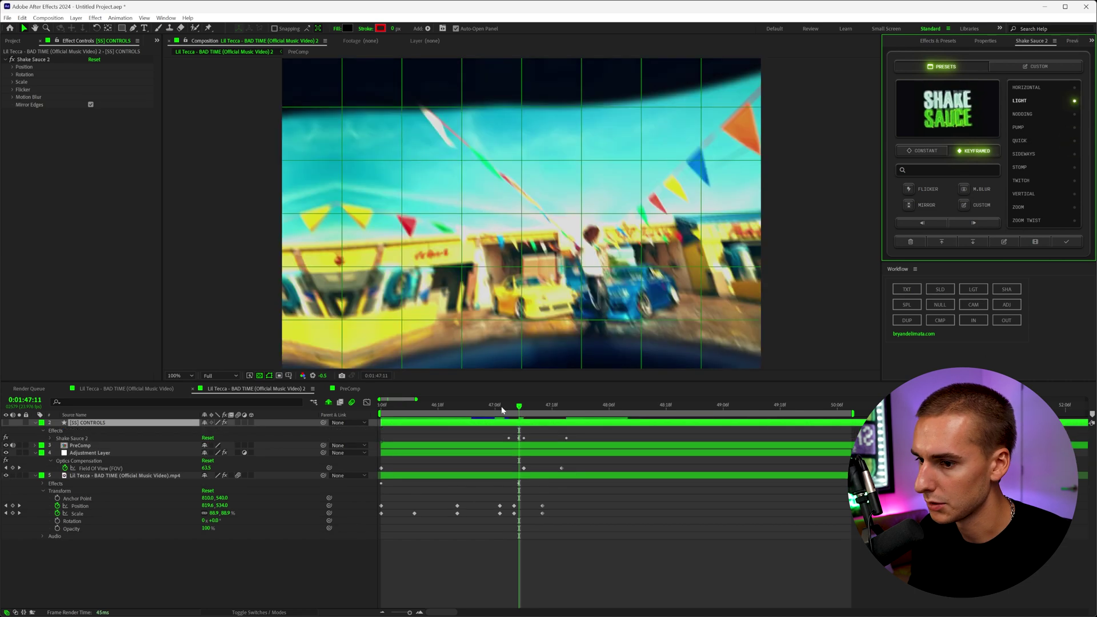
pyautogui.click(476, 406)
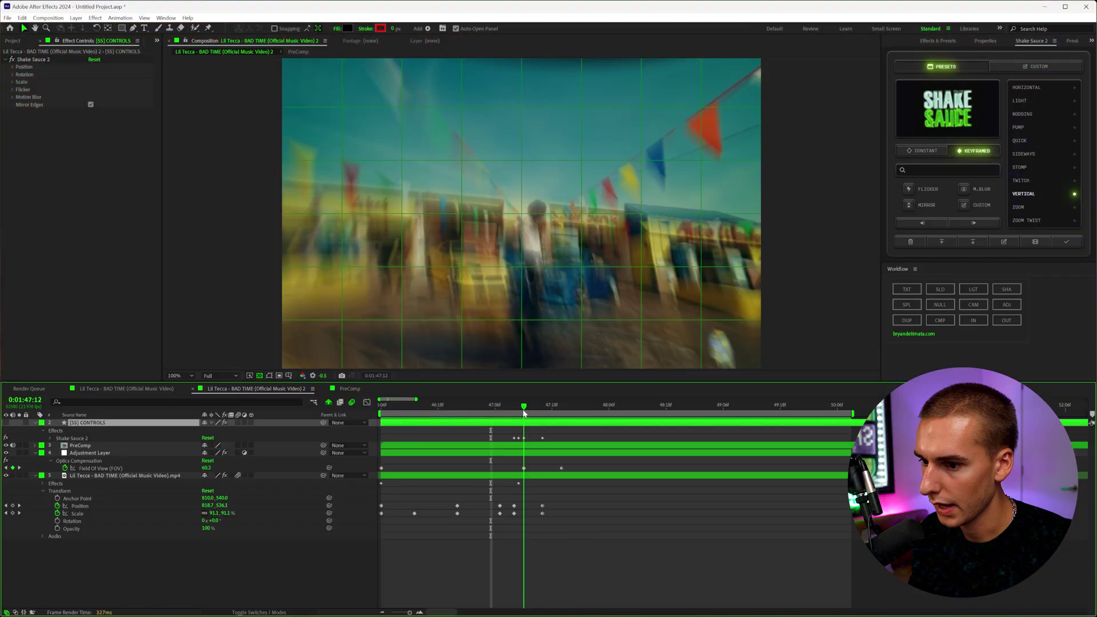
pyautogui.moveTo(490, 407); pyautogui.dragTo(524, 412)
pyautogui.press('pageup')
pyautogui.press('pagedown')
pyautogui.press('pageup')
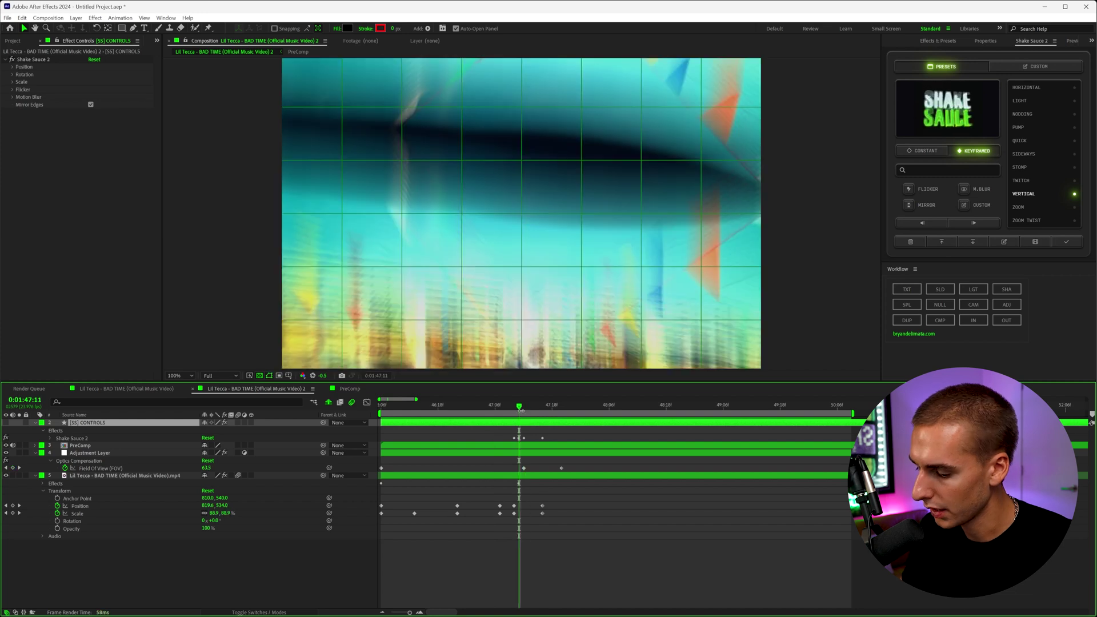
# Lower the Vertical shake's Y Amplitude to about 240 at 0:01:47:11 and set its motion blur Shutter Angle to 144
pyautogui.press('u')
pyautogui.click(12, 67)
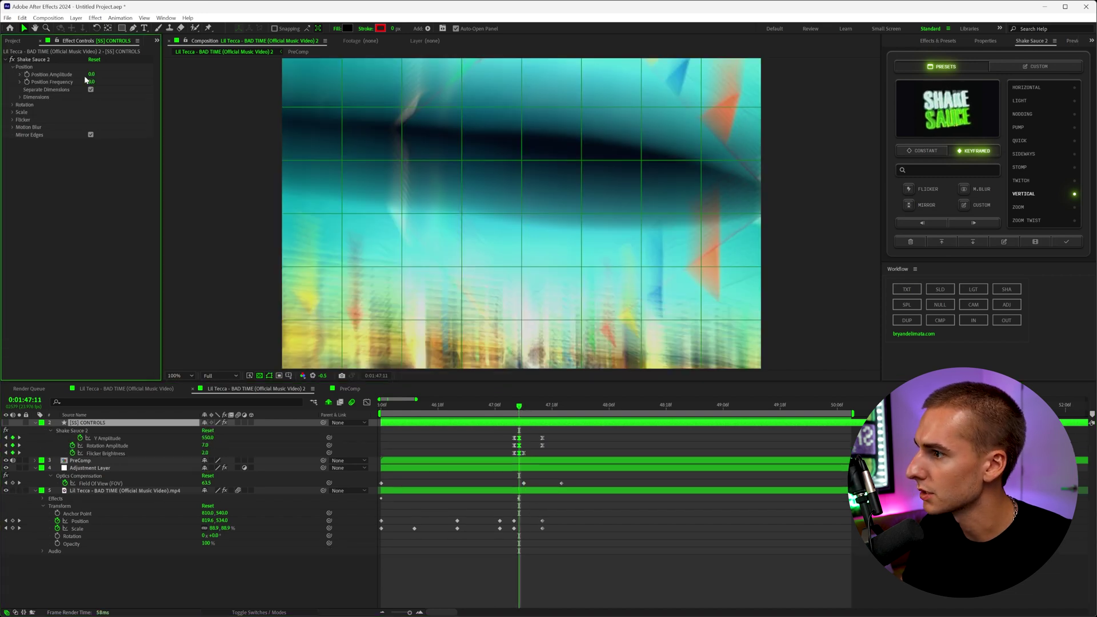
pyautogui.click(20, 97)
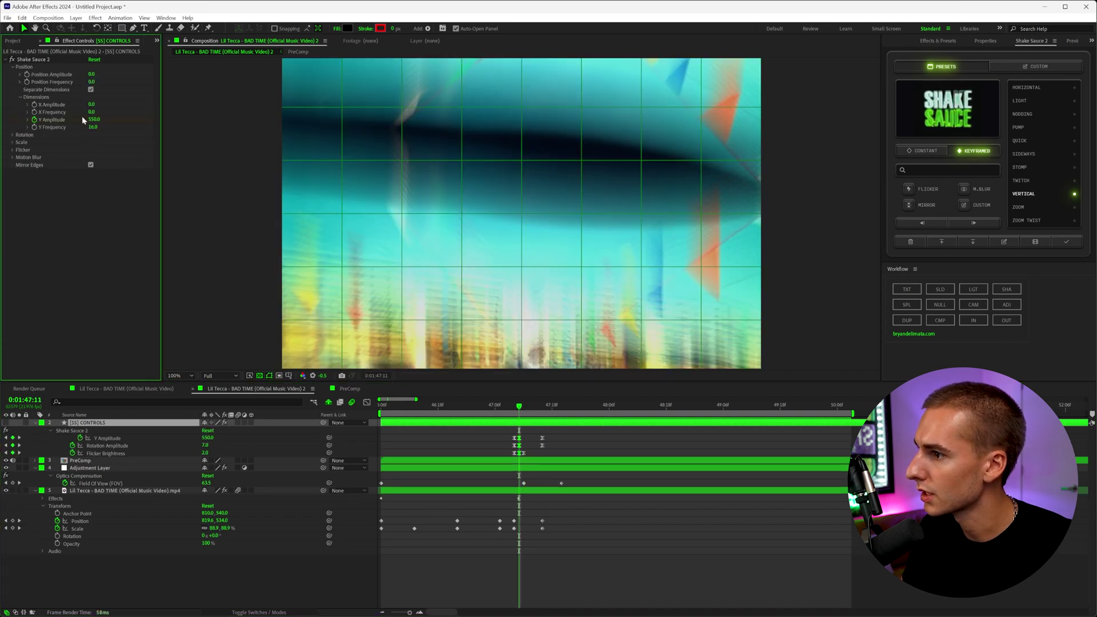
pyautogui.moveTo(93, 121); pyautogui.dragTo(11, 121)
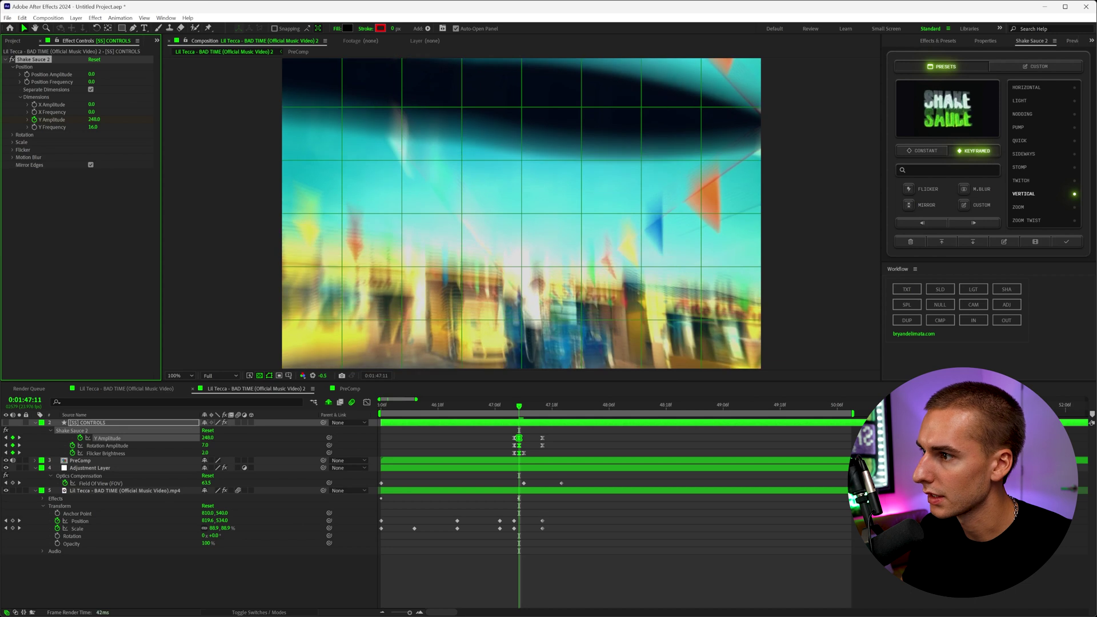
pyautogui.click(13, 158)
pyautogui.moveTo(89, 172); pyautogui.dragTo(76, 172)
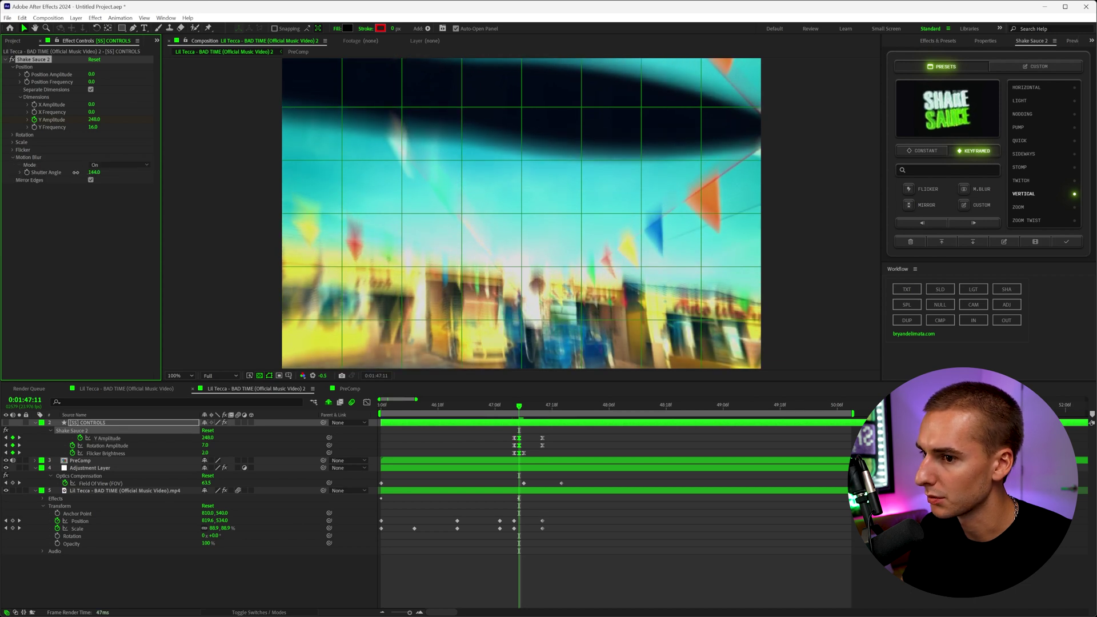
# Play back the finished transition from 0:01:46:06 several times in the main composition
pyautogui.moveTo(520, 412); pyautogui.dragTo(381, 410)
pyautogui.press('space')
pyautogui.press('space')
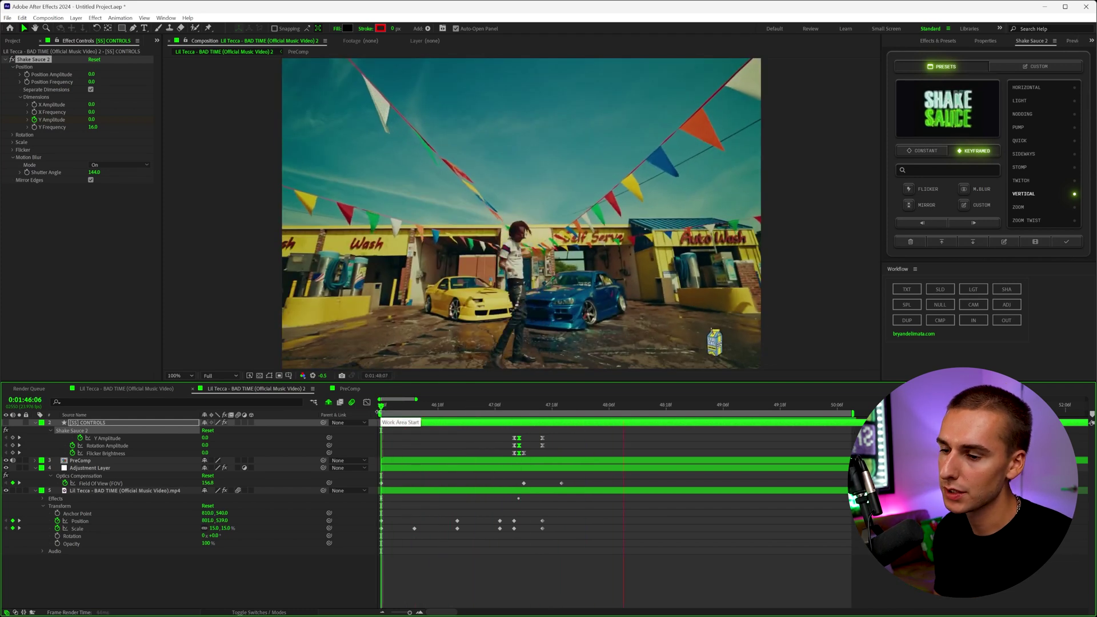
pyautogui.press('space')
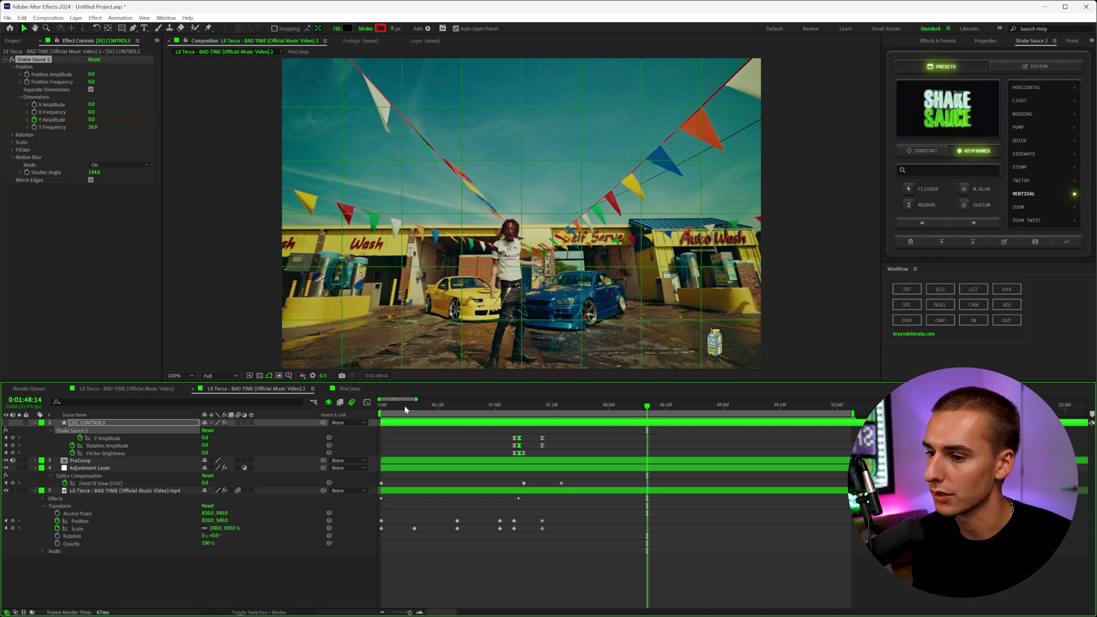
pyautogui.press('space')
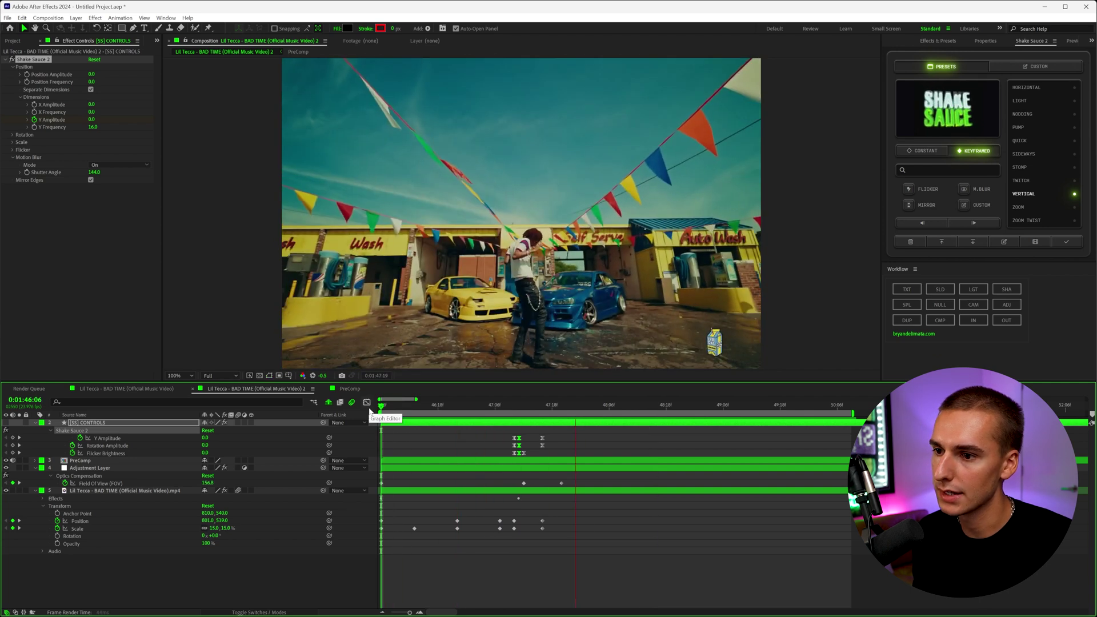
pyautogui.press('space')
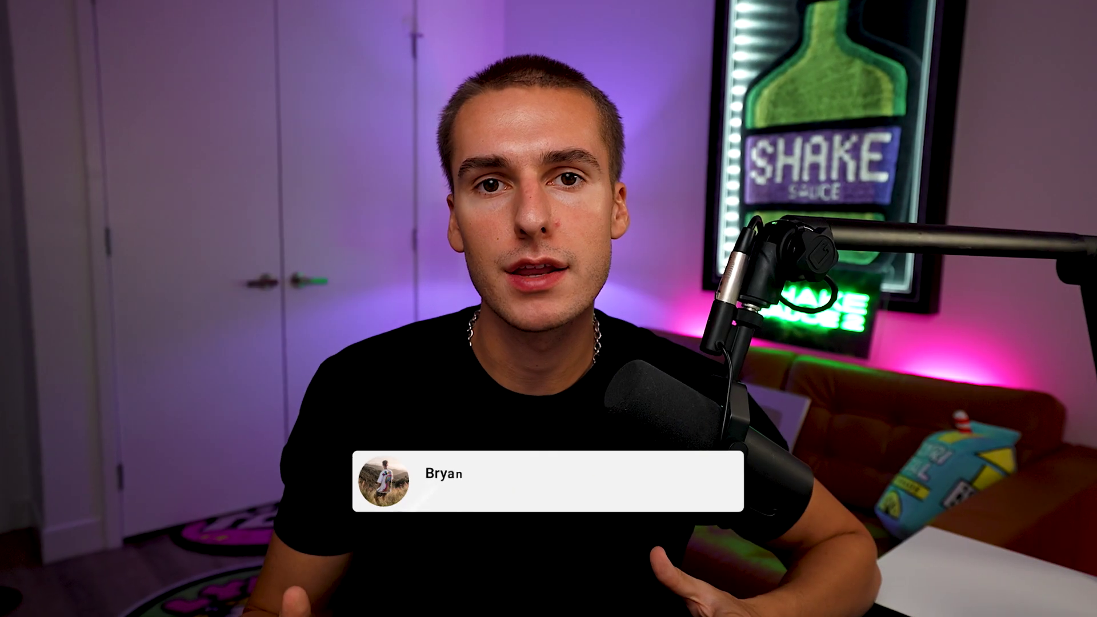